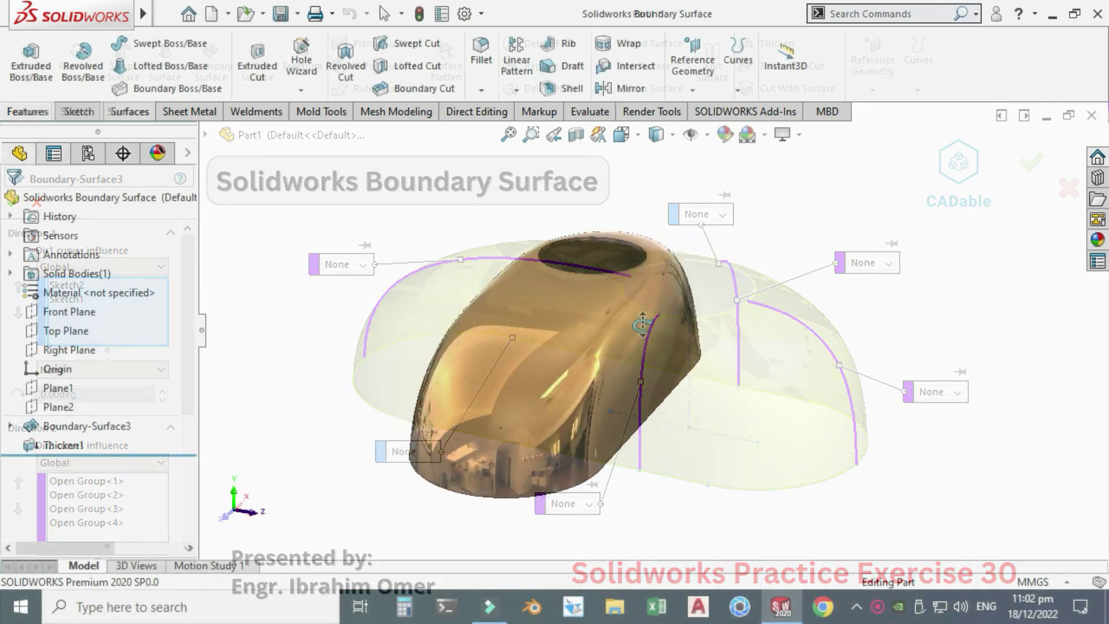
Step: Create a new document from the Part template
{"action": "middle_click_drag", "start_coordinate": [691, 241], "coordinate": [479, 264]}
{"action": "left_click", "coordinate": [230, 16]}
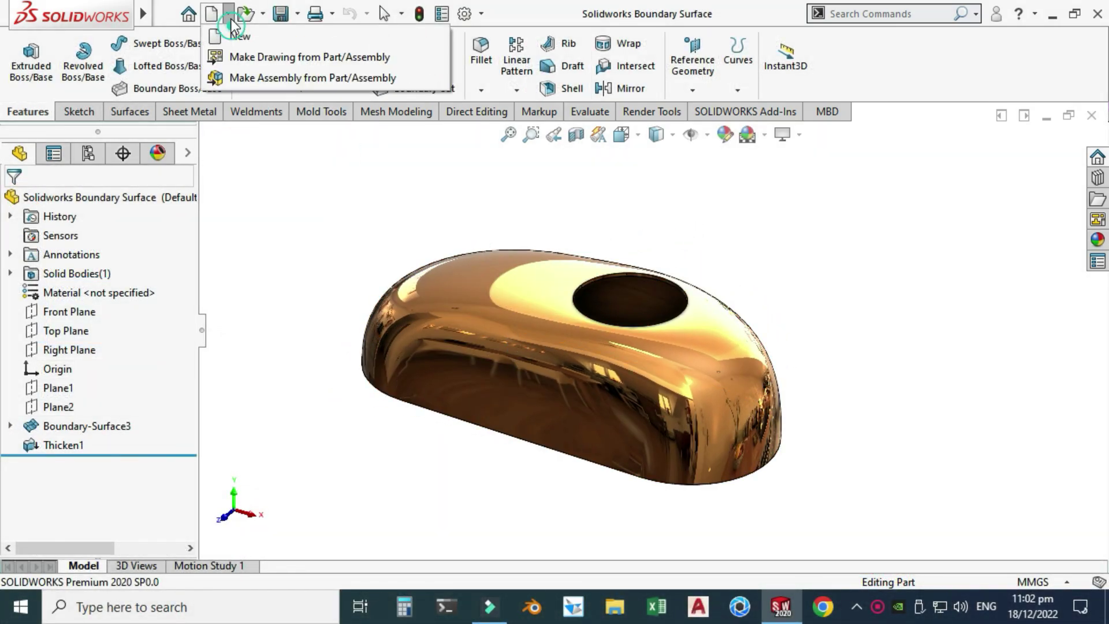
{"action": "left_click", "coordinate": [233, 36]}
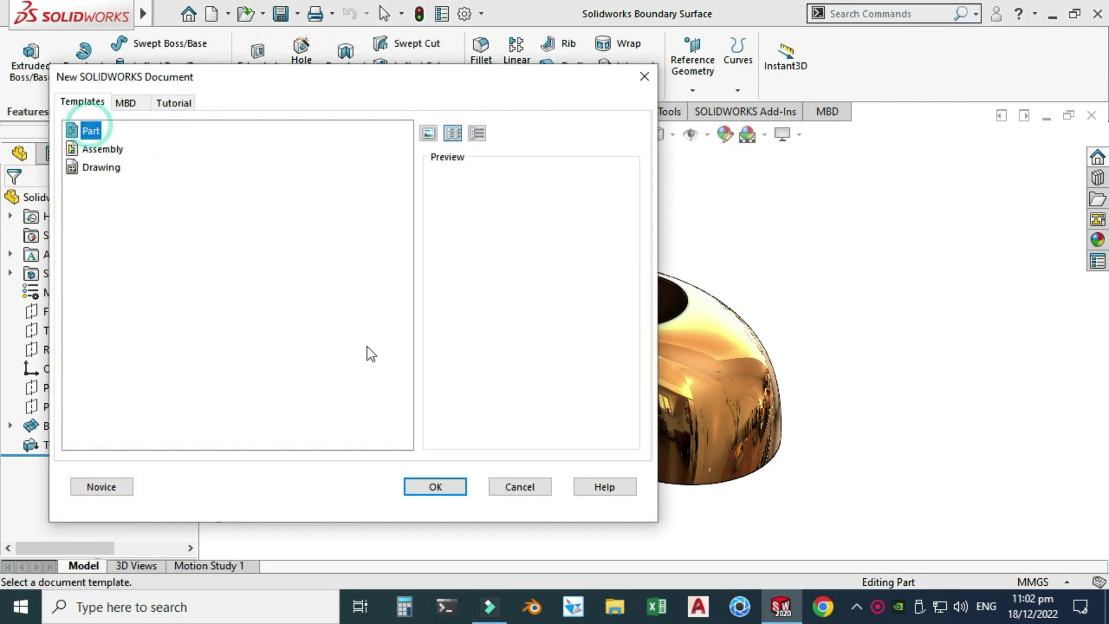
{"action": "left_click", "coordinate": [434, 488]}
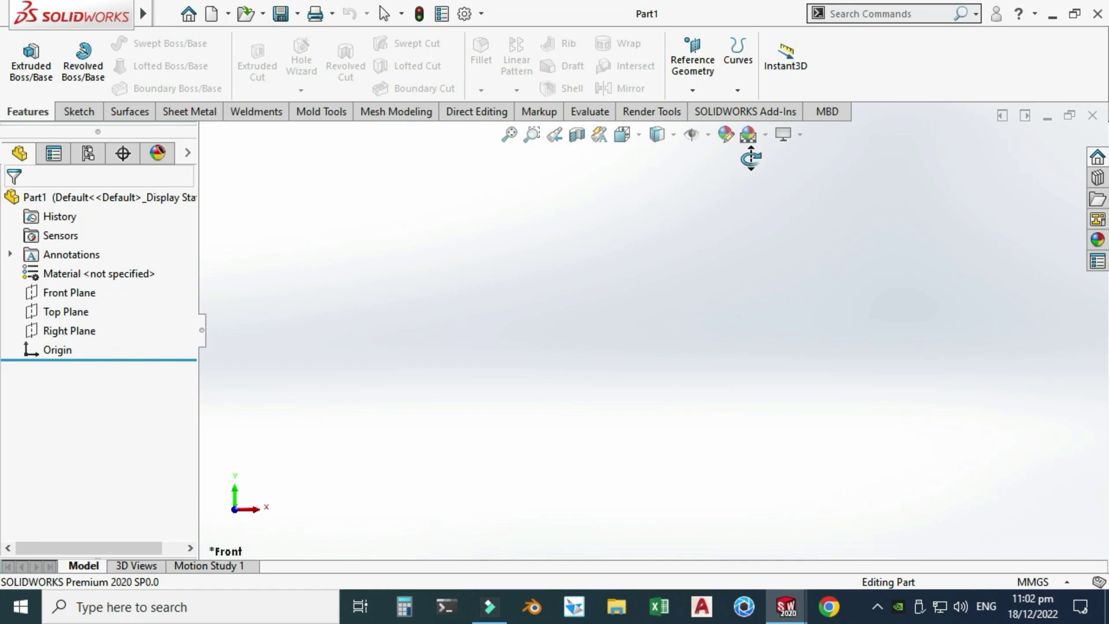
Step: Apply the Plain White scene and set the document units to MMGS (millimeter, gram, second)
{"action": "left_click", "coordinate": [764, 138]}
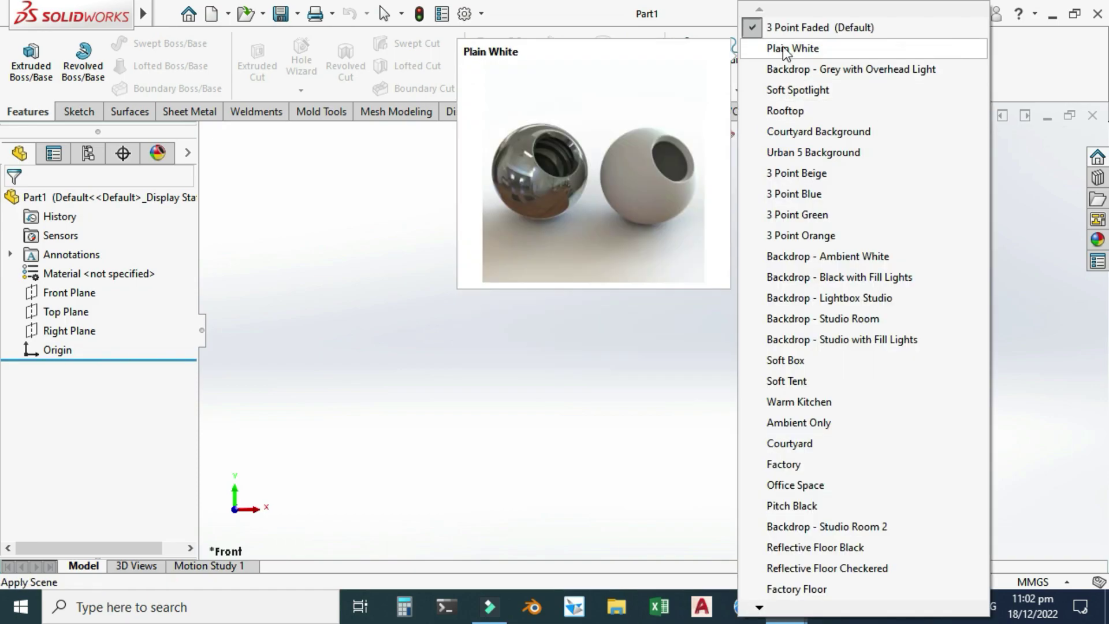
{"action": "left_click", "coordinate": [782, 45]}
{"action": "left_click", "coordinate": [799, 134]}
{"action": "left_click", "coordinate": [1032, 582]}
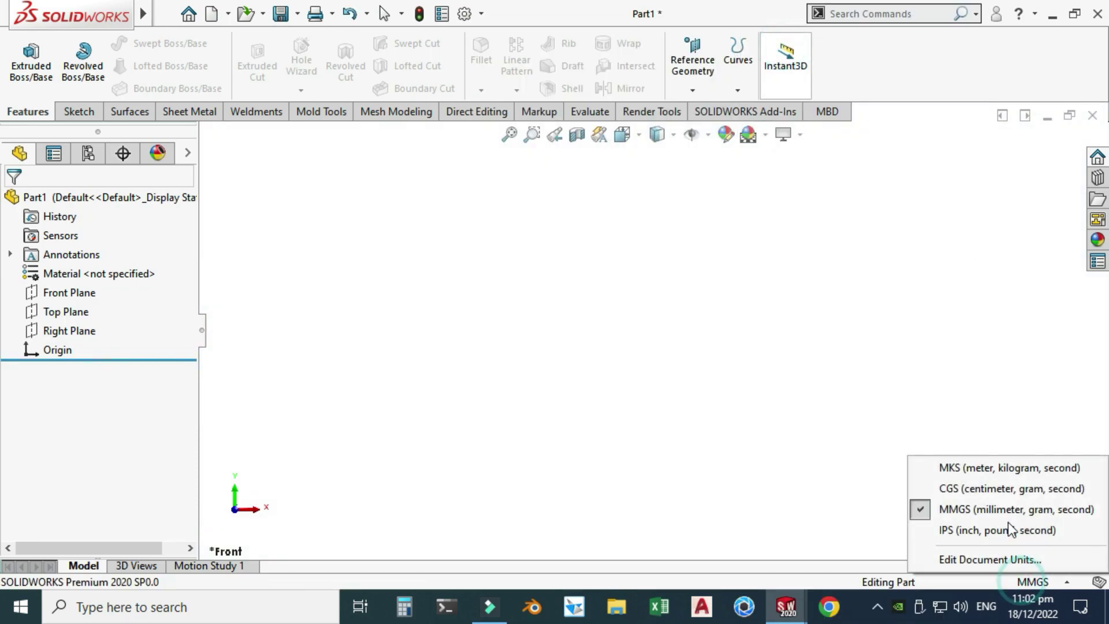
{"action": "left_click", "coordinate": [973, 511]}
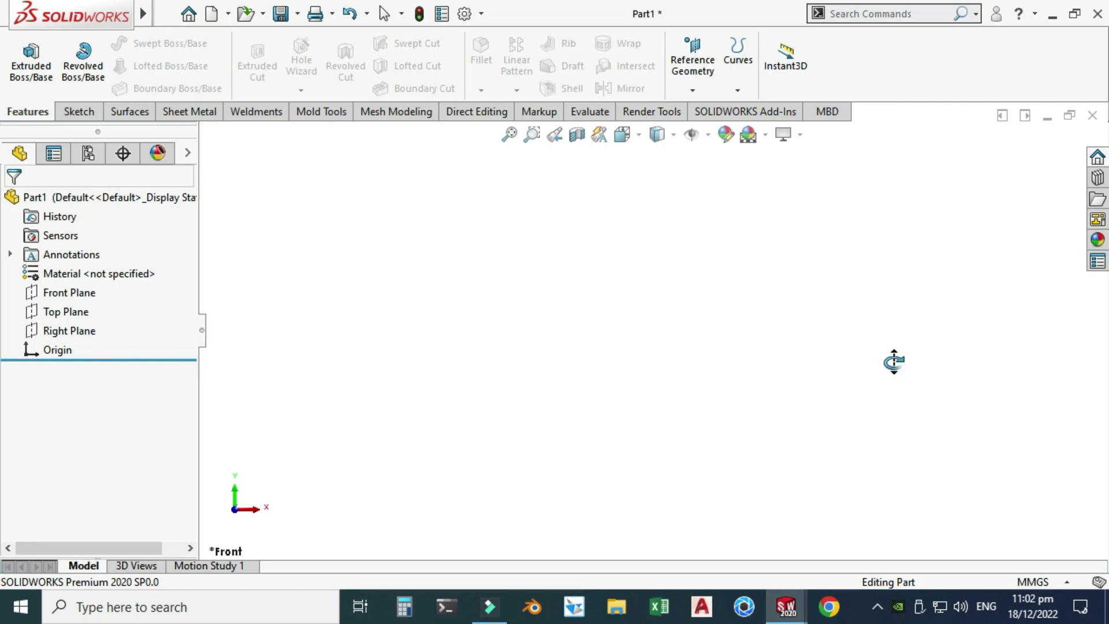
Step: On the Top Plane, sketch a horizontal centerpoint straight slot at the origin, about 141 mm between arc centres and 72 mm wide
{"action": "key", "text": "ctrl+5"}
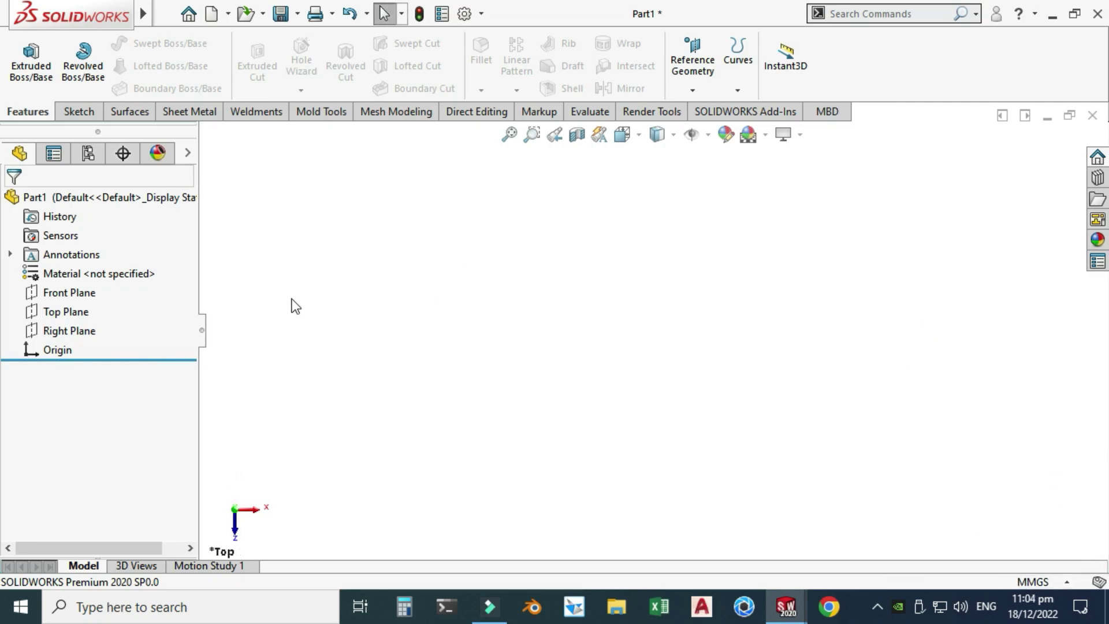
{"action": "left_click", "coordinate": [76, 312]}
{"action": "left_click", "coordinate": [96, 283]}
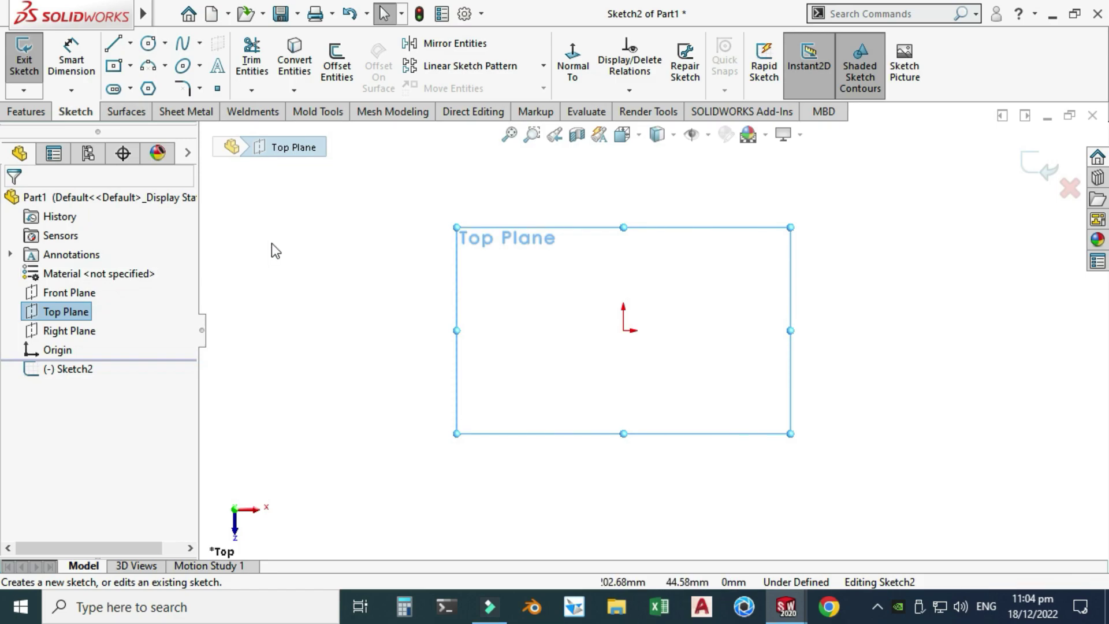
{"action": "left_click", "coordinate": [131, 89]}
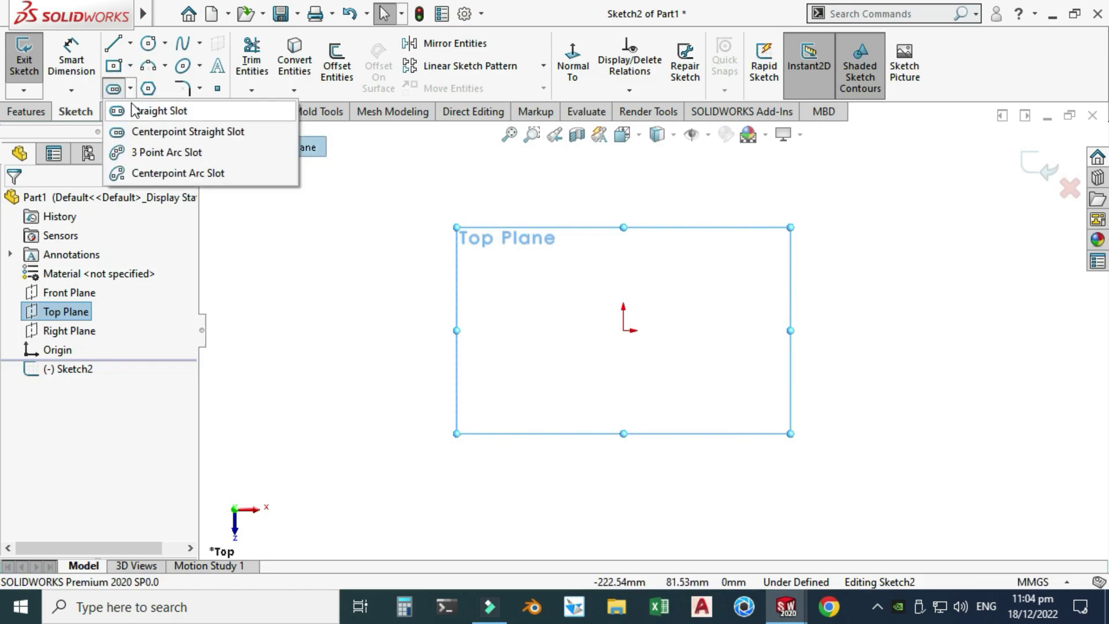
{"action": "left_click", "coordinate": [136, 133]}
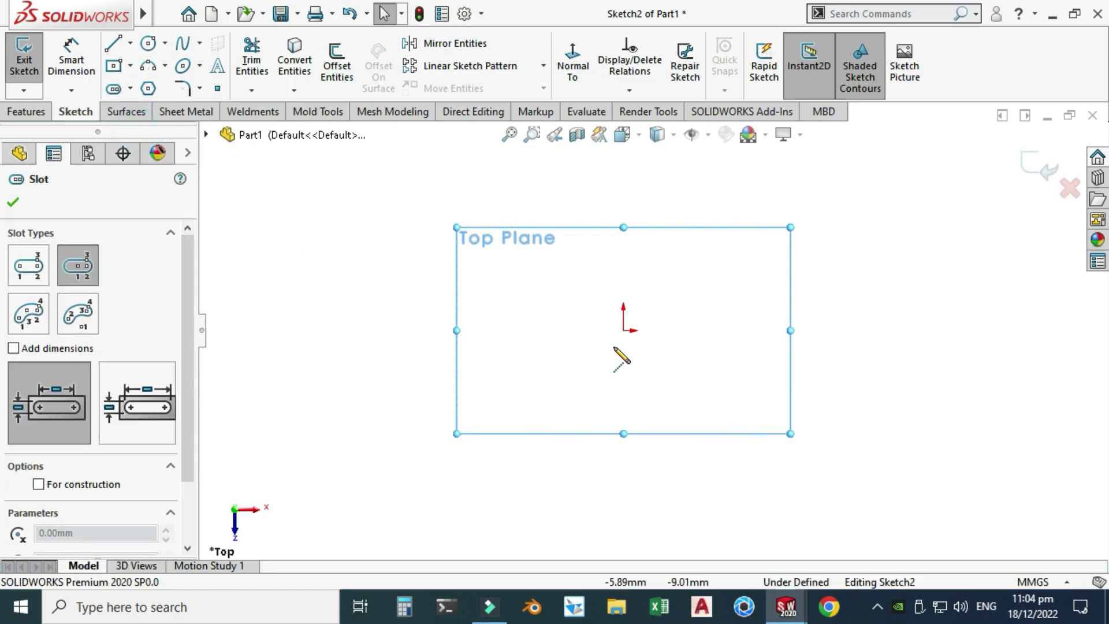
{"action": "left_click", "coordinate": [623, 330]}
{"action": "left_click", "coordinate": [491, 331]}
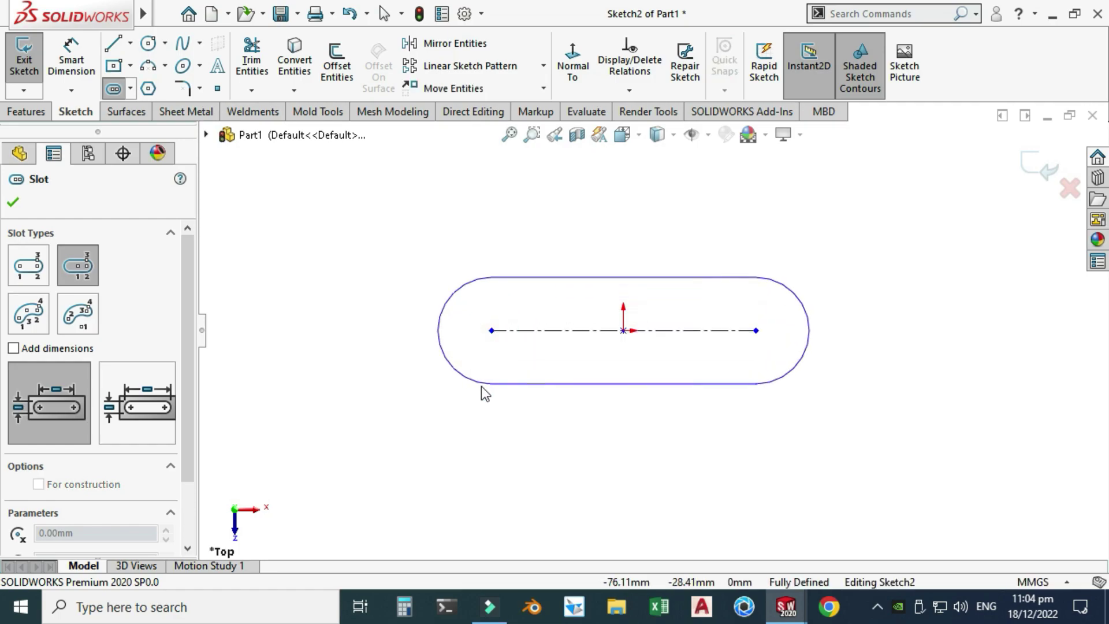
{"action": "left_click", "coordinate": [480, 391]}
{"action": "key", "text": "Escape"}
Step: Dimension the slot's centre-to-centre length as 150 mm
{"action": "left_click", "coordinate": [71, 64]}
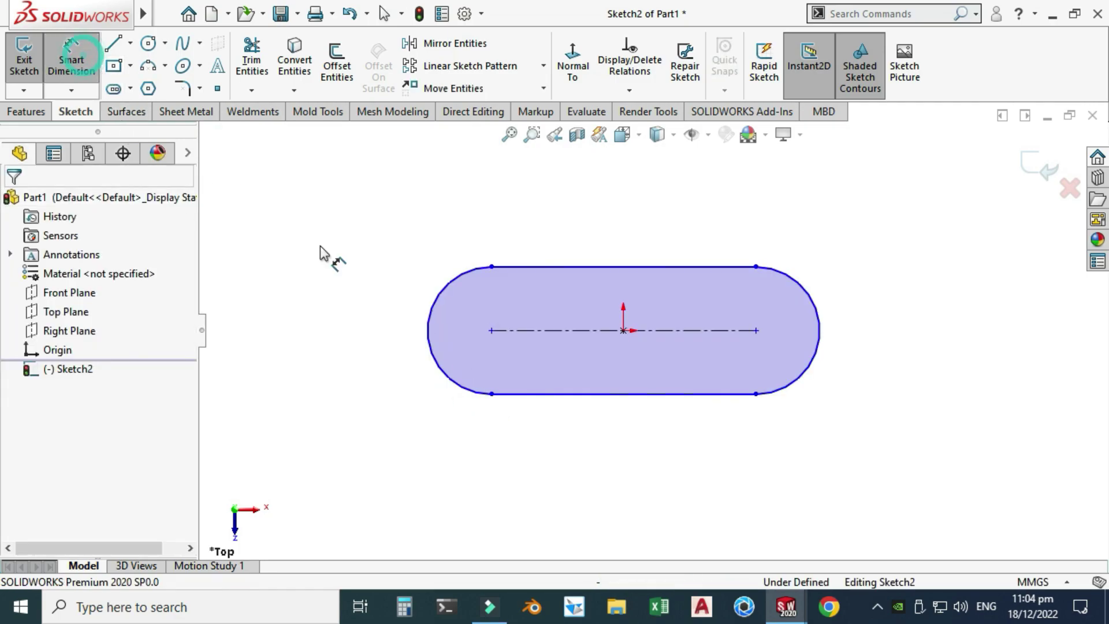
{"action": "left_click", "coordinate": [566, 350]}
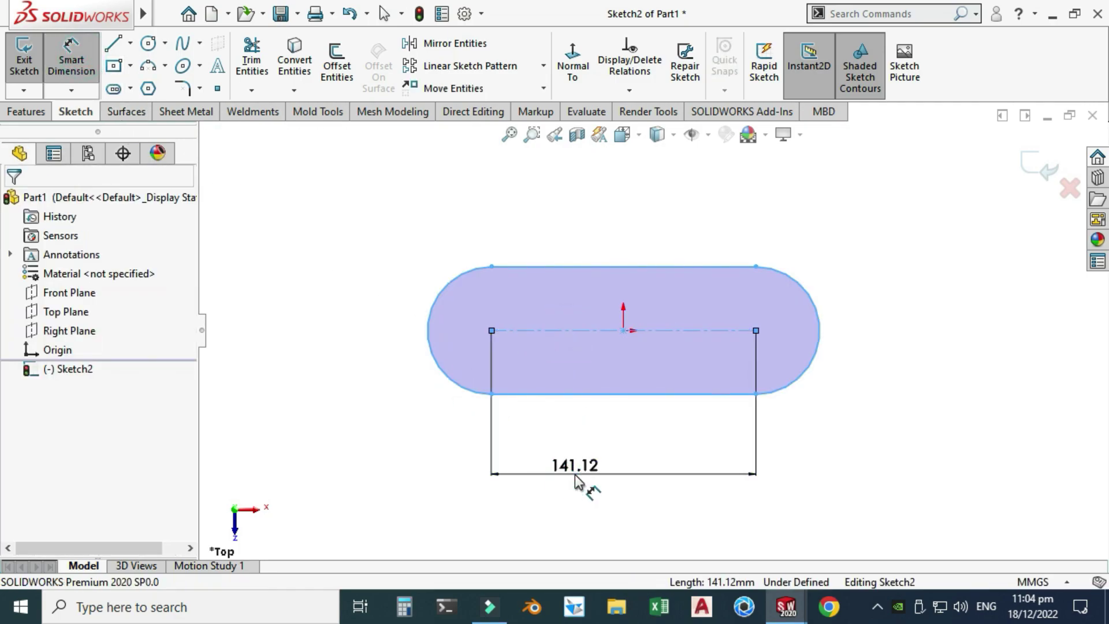
{"action": "left_click", "coordinate": [576, 475]}
{"action": "type", "text": "150"}
{"action": "key", "text": "Return"}
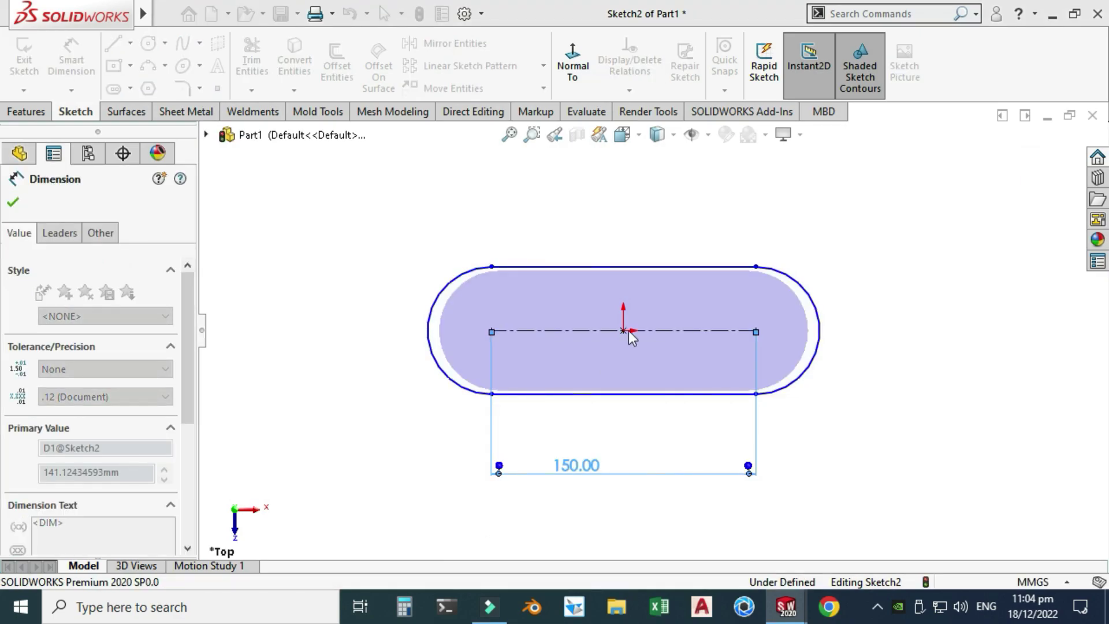
Step: Dimension the slot's width between its two straight edges as 100 mm and finish the sketch
{"action": "left_click", "coordinate": [681, 266]}
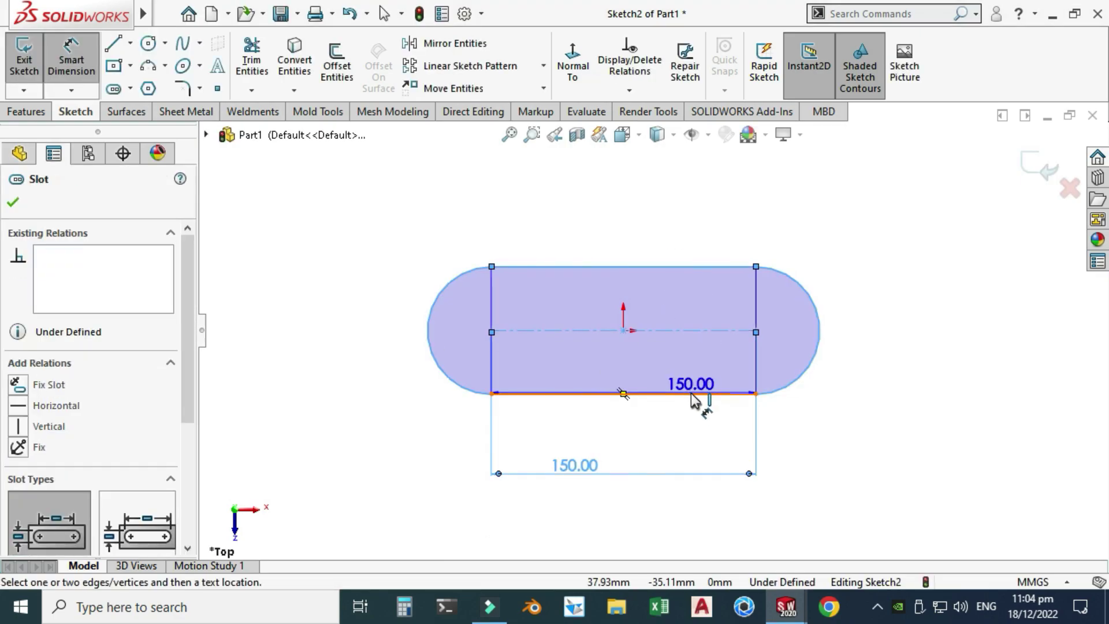
{"action": "left_click", "coordinate": [701, 395]}
{"action": "left_click", "coordinate": [878, 333]}
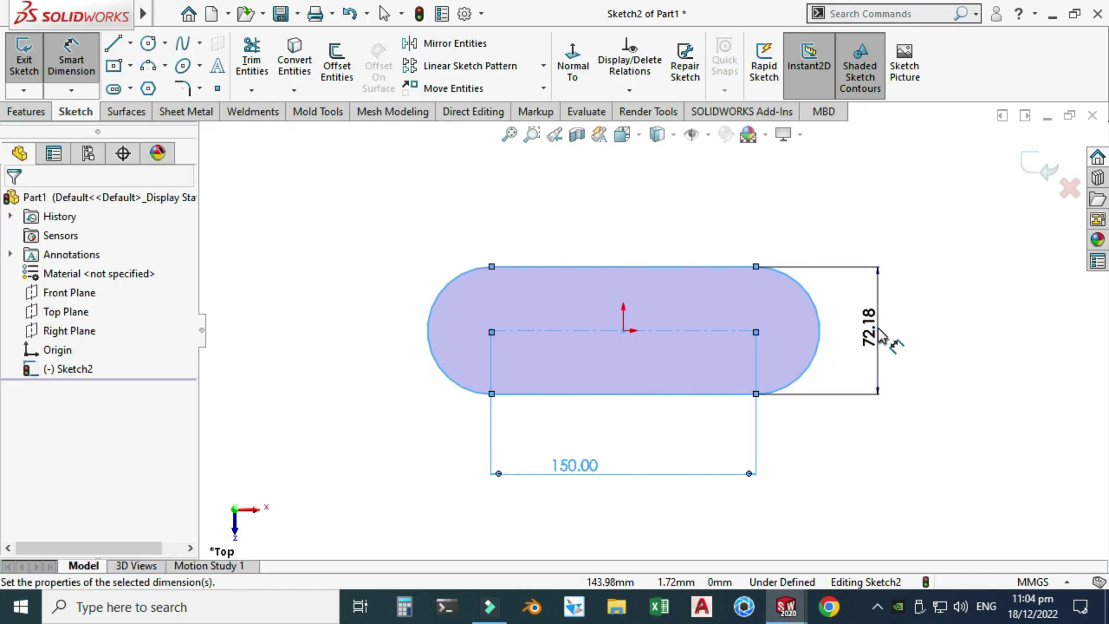
{"action": "type", "text": "100"}
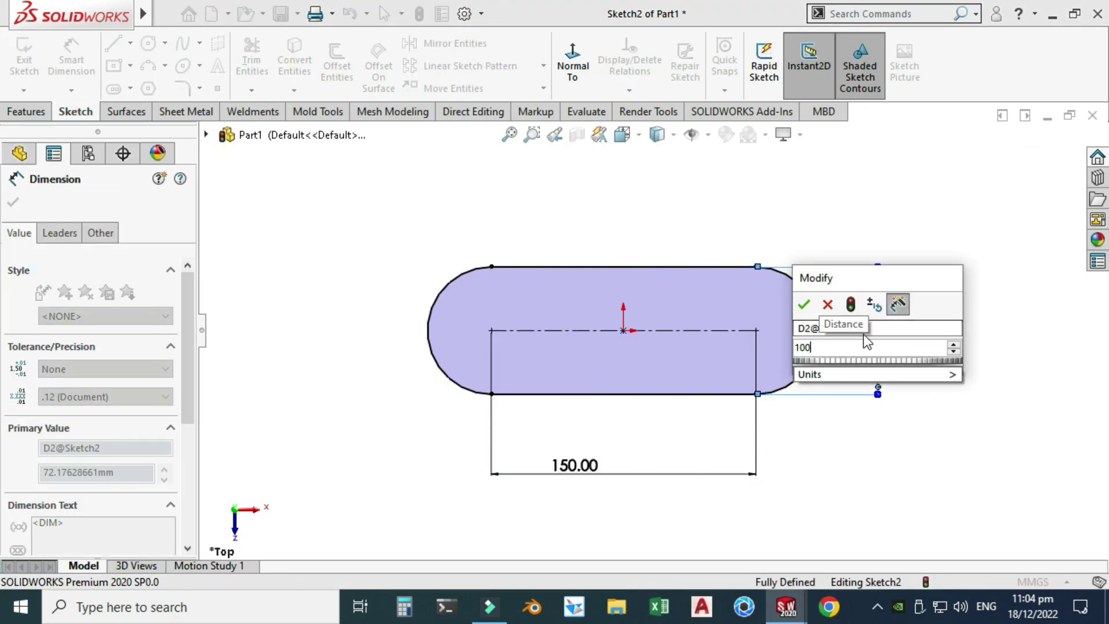
{"action": "key", "text": "Return"}
{"action": "key", "text": "Escape"}
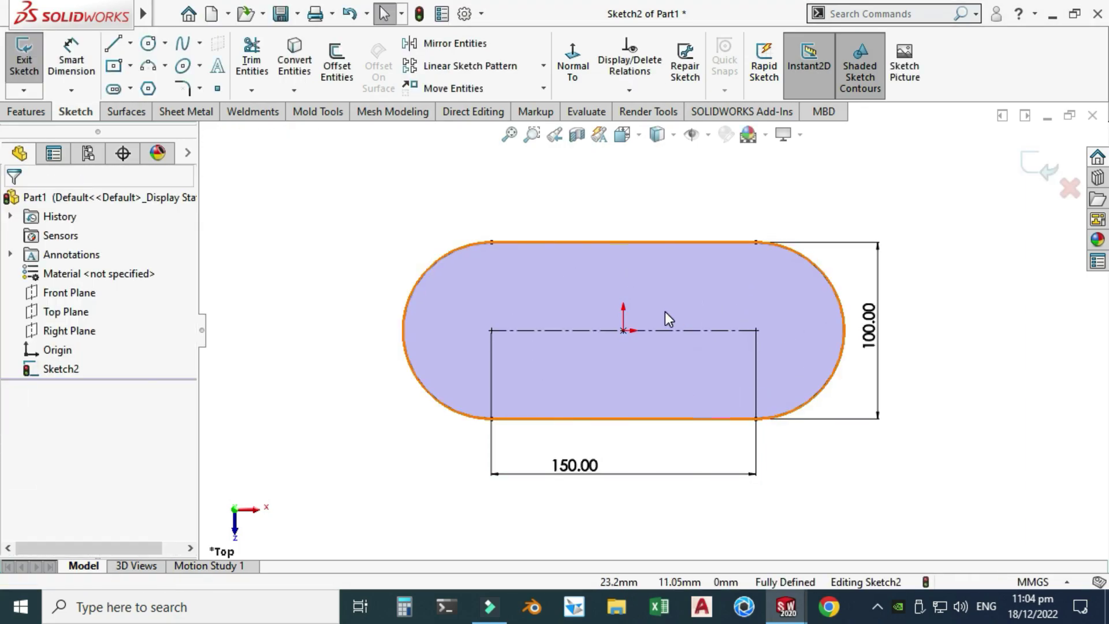
{"action": "left_click", "coordinate": [1034, 165]}
Step: Create a reference plane offset 70 mm above the Top Plane
{"action": "scroll", "coordinate": [768, 252], "scroll_direction": "up", "scroll_amount": 2}
{"action": "right_click", "coordinate": [771, 217]}
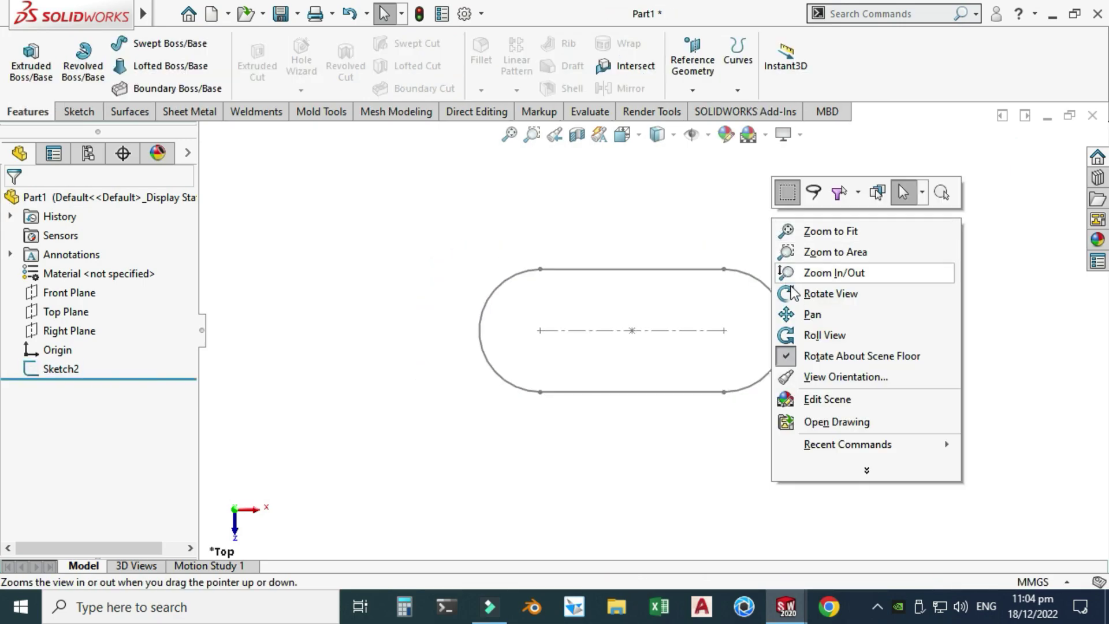
{"action": "left_click", "coordinate": [809, 292]}
{"action": "mouse_move", "coordinate": [718, 397]}
{"action": "left_mouse_down"}
{"action": "mouse_move", "coordinate": [691, 297]}
{"action": "mouse_move", "coordinate": [694, 233]}
{"action": "mouse_move", "coordinate": [713, 226]}
{"action": "mouse_move", "coordinate": [704, 263]}
{"action": "left_mouse_up"}
{"action": "left_click", "coordinate": [702, 84]}
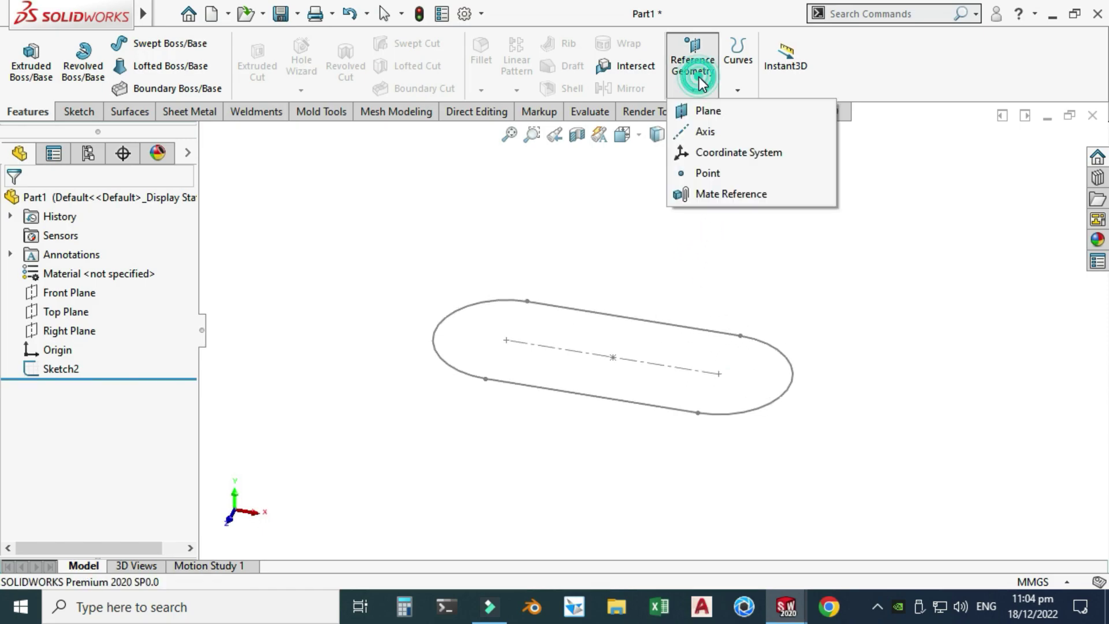
{"action": "left_click", "coordinate": [701, 113]}
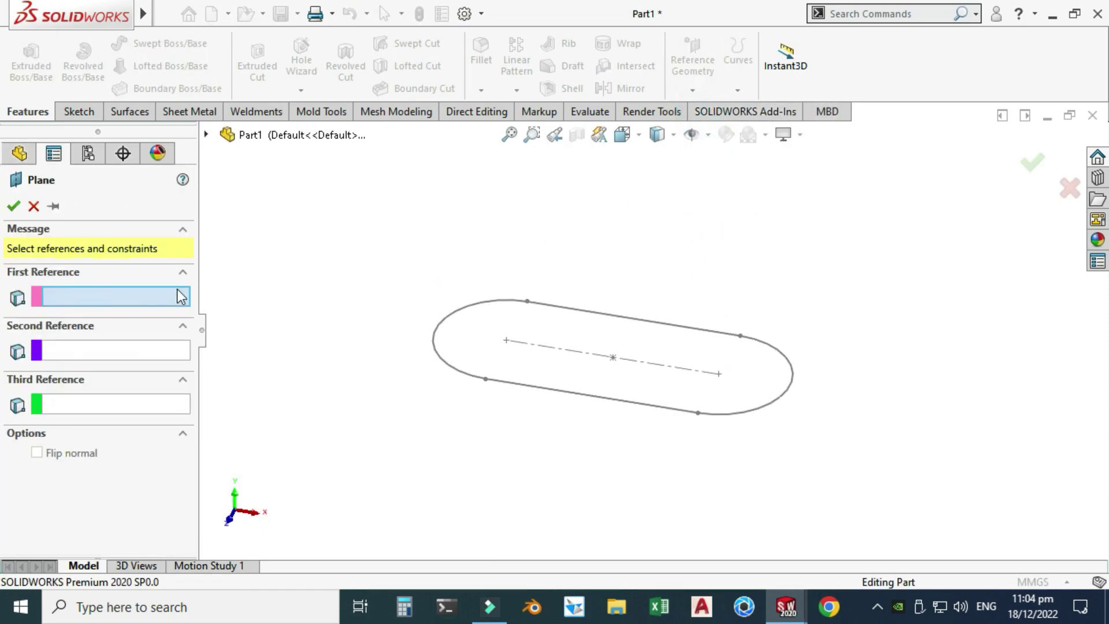
{"action": "left_click", "coordinate": [206, 134]}
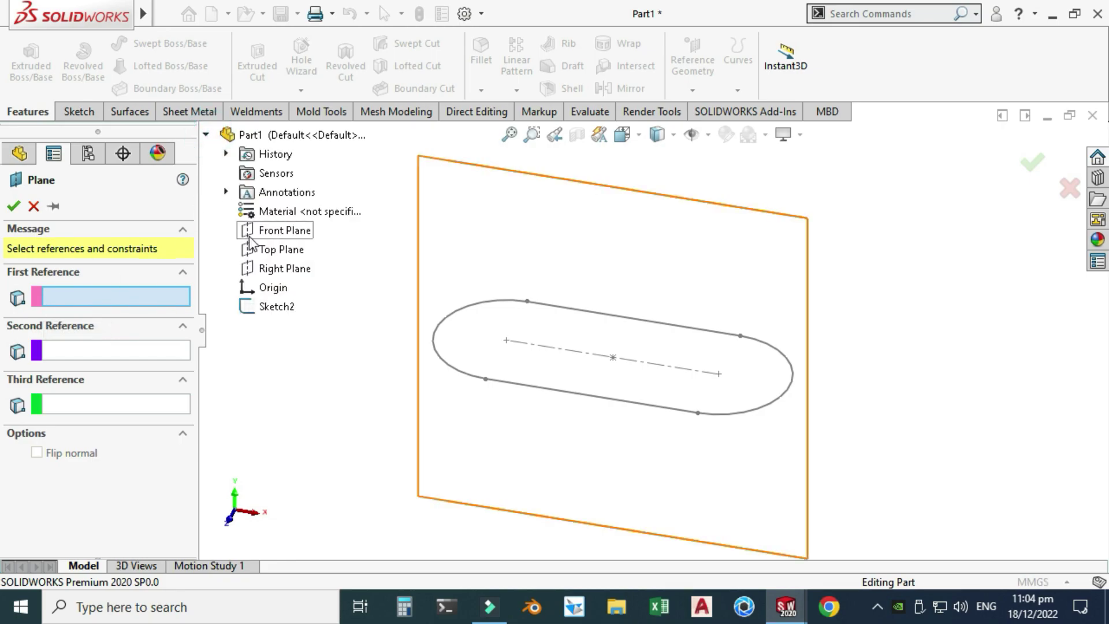
{"action": "left_click", "coordinate": [277, 254]}
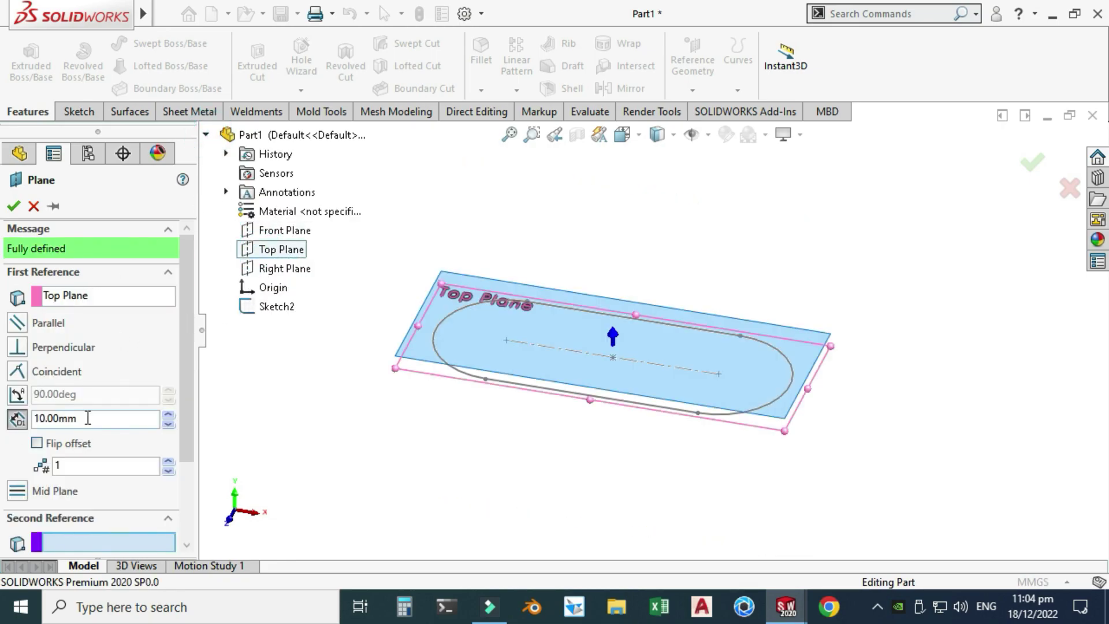
{"action": "type", "text": "70"}
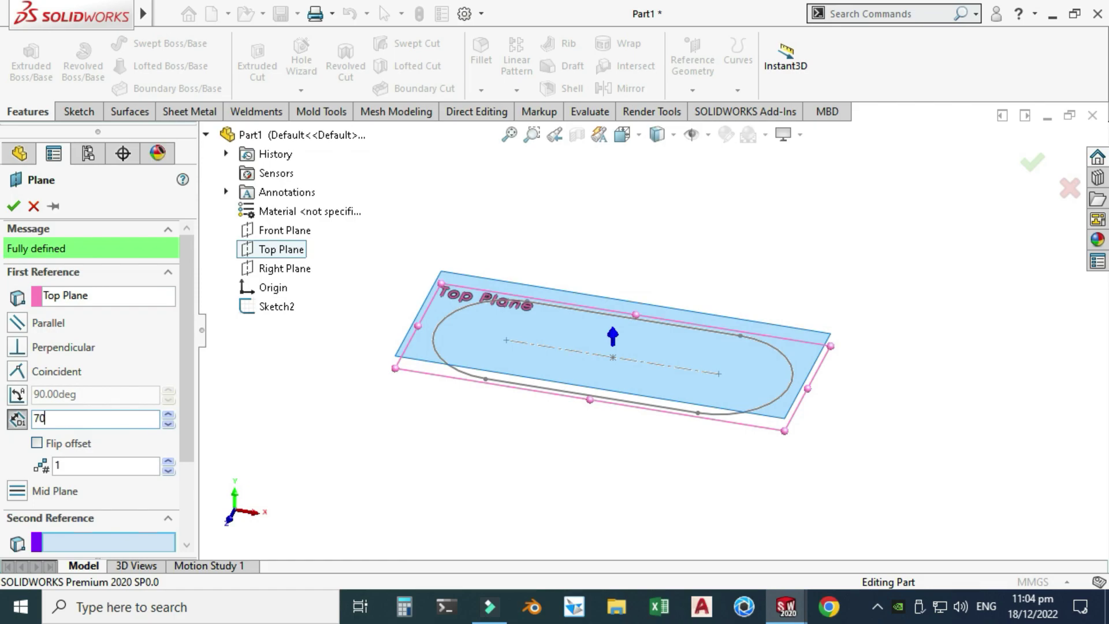
{"action": "key", "text": "Return"}
{"action": "left_click", "coordinate": [13, 206]}
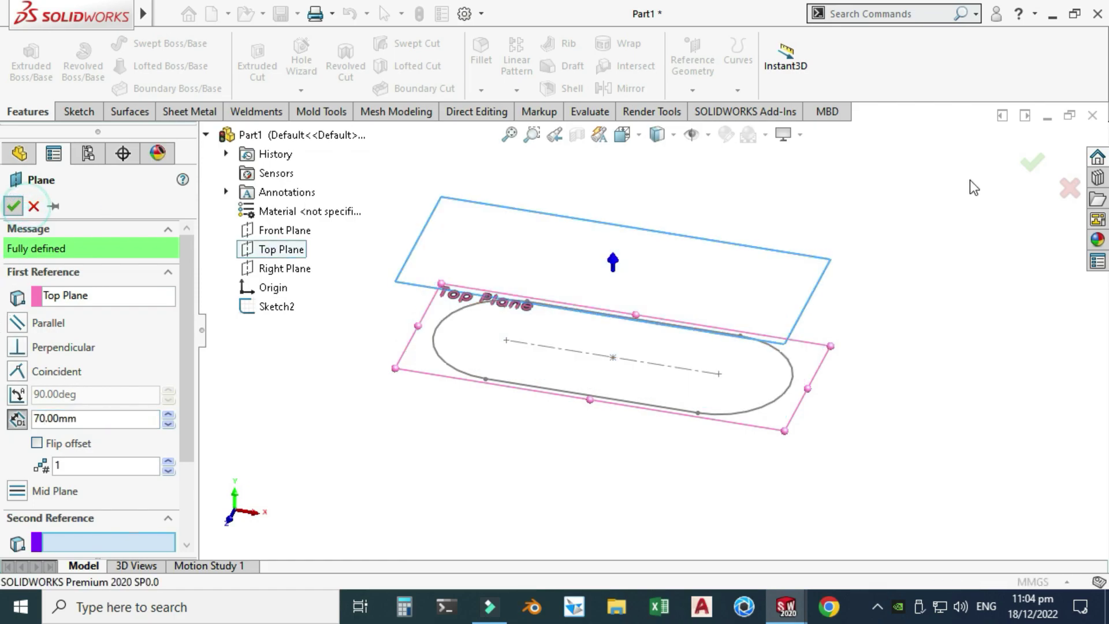
Step: On the new offset plane, sketch a circle about 62 mm in diameter on the slot's centreline, about 42 mm right of the origin
{"action": "left_click", "coordinate": [527, 228]}
{"action": "left_click", "coordinate": [584, 181]}
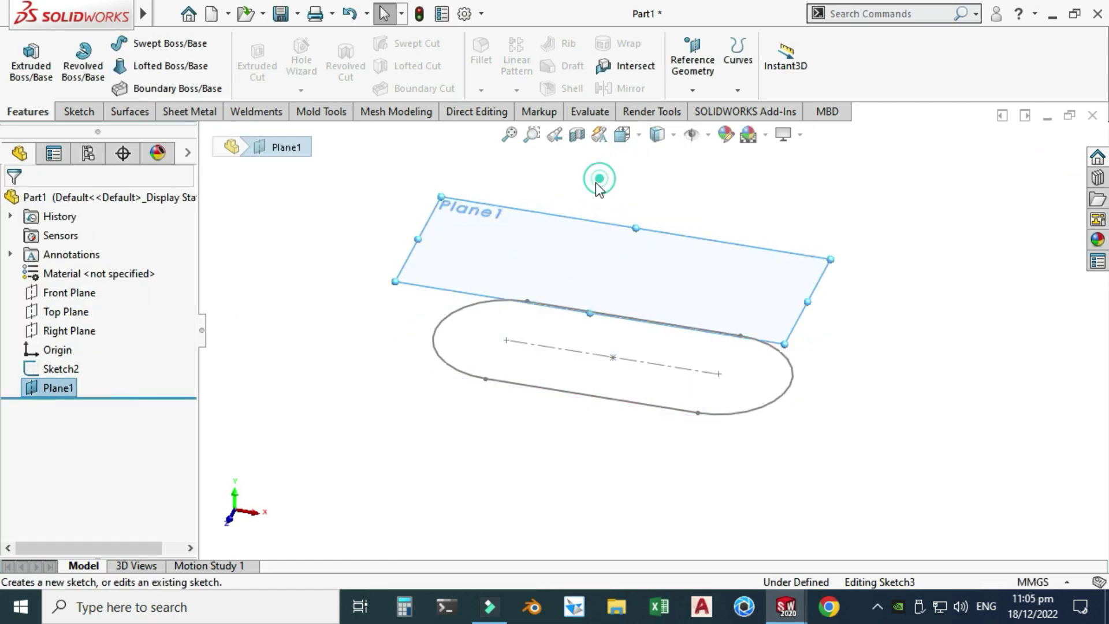
{"action": "left_click", "coordinate": [572, 67]}
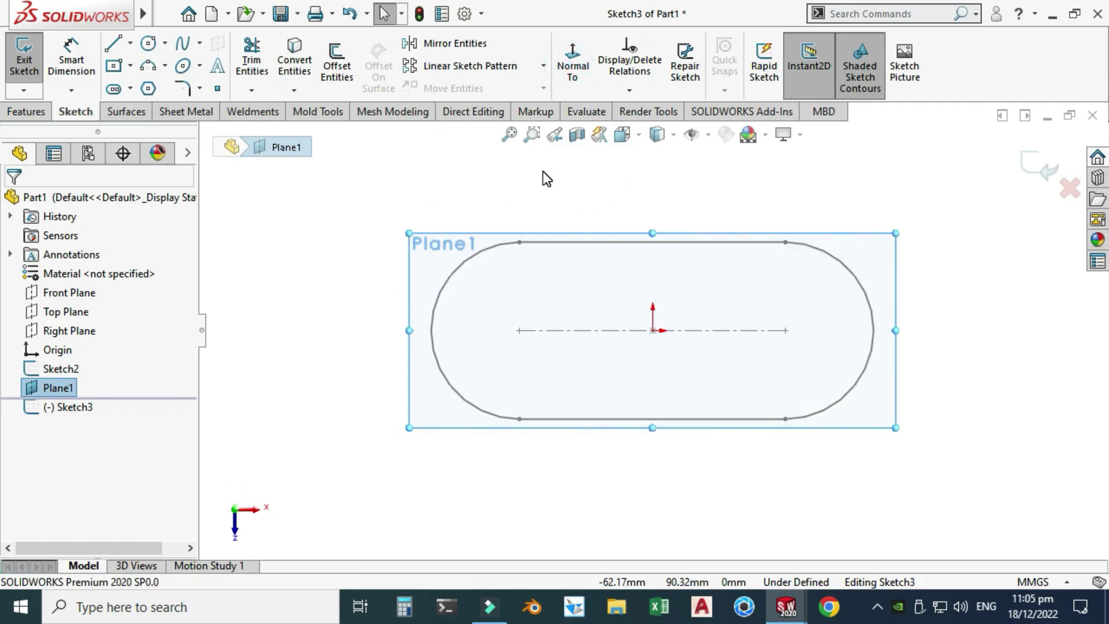
{"action": "left_click", "coordinate": [165, 43]}
{"action": "left_click", "coordinate": [172, 65]}
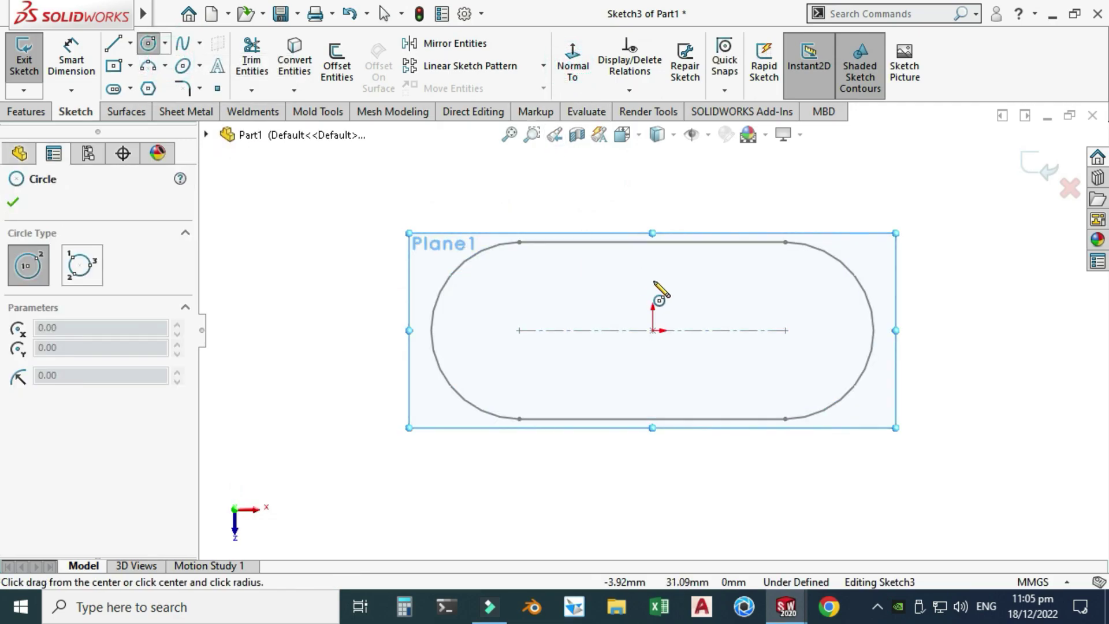
{"action": "left_click", "coordinate": [726, 331]}
{"action": "left_click", "coordinate": [699, 379]}
{"action": "key", "text": "Escape"}
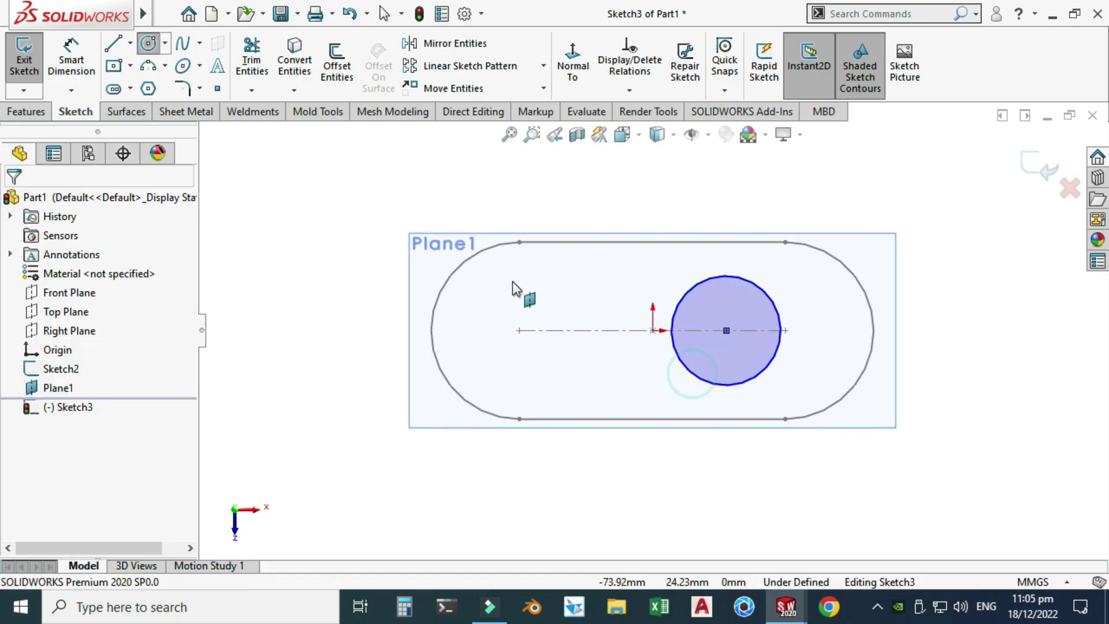
Step: Dimension the horizontal distance from the origin to the circle's centre as 40 mm
{"action": "left_click", "coordinate": [67, 81]}
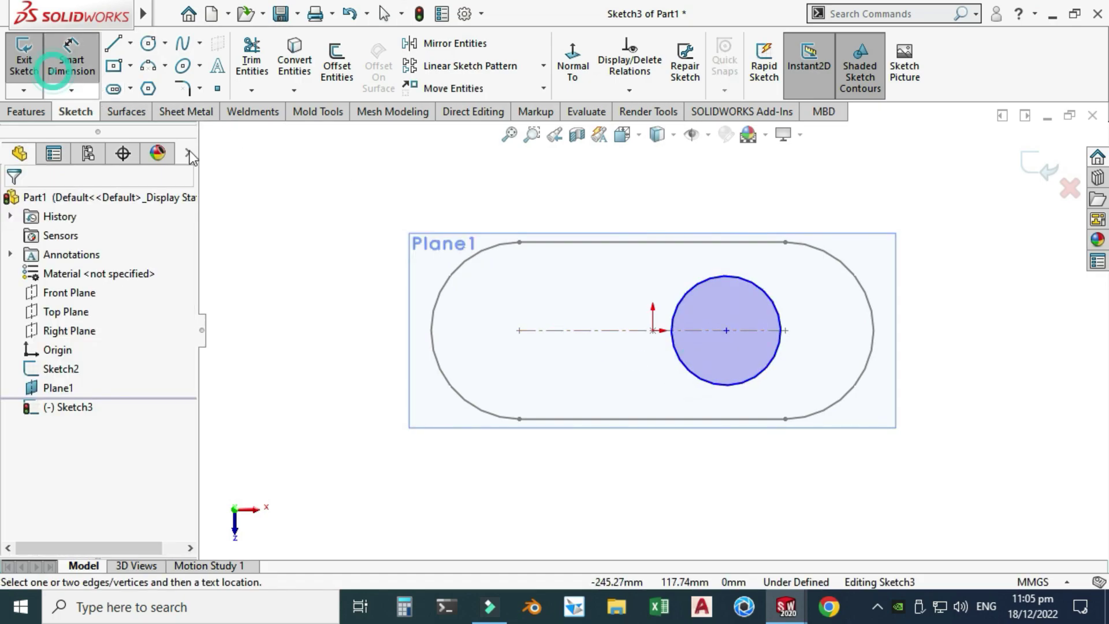
{"action": "left_click", "coordinate": [654, 331]}
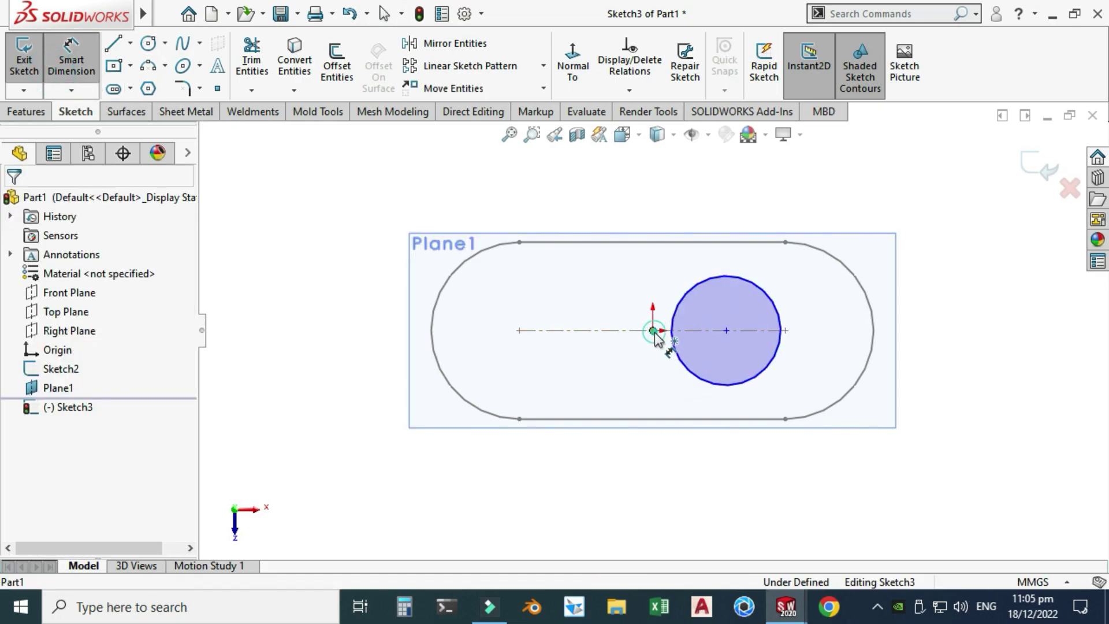
{"action": "left_click", "coordinate": [727, 330]}
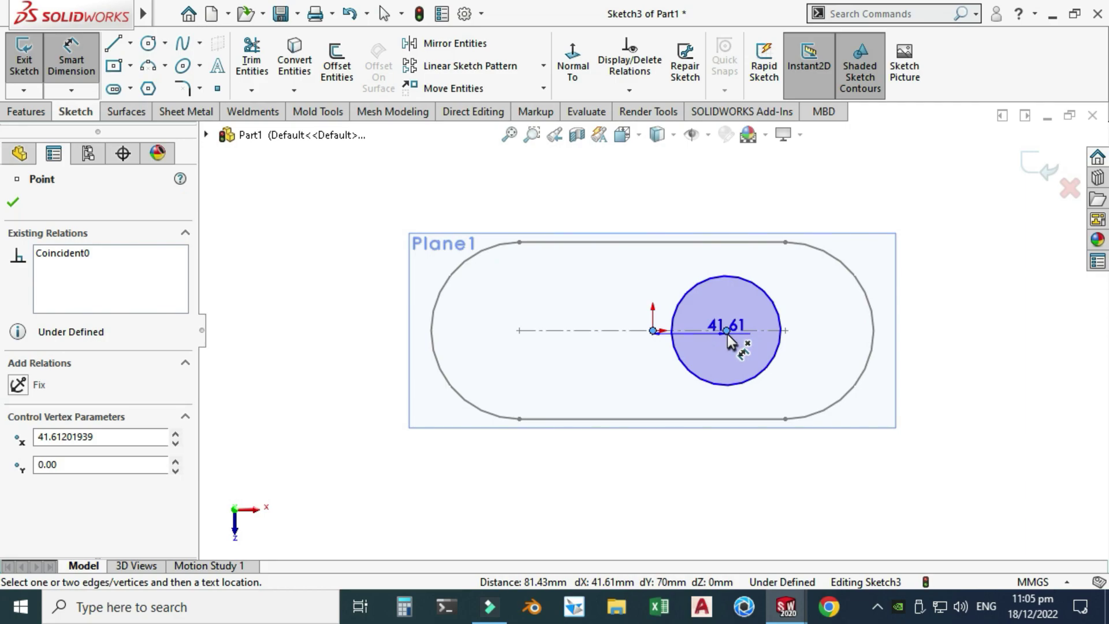
{"action": "left_click", "coordinate": [705, 458]}
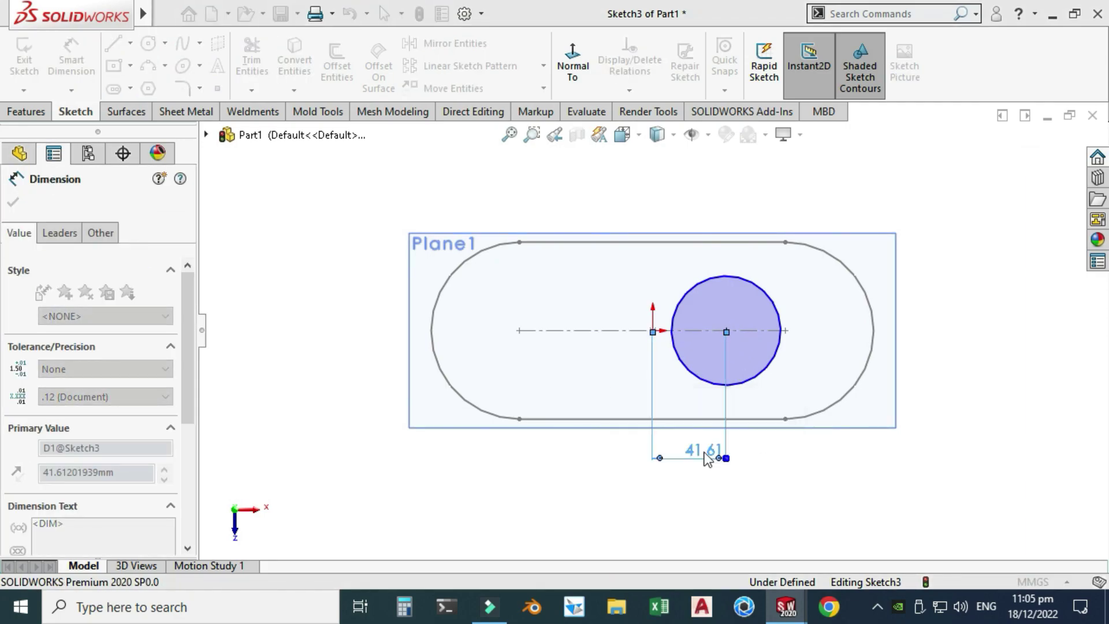
{"action": "type", "text": "40"}
{"action": "key", "text": "Return"}
Step: Dimension the circle's diameter as 60 mm and finish the sketch
{"action": "left_click", "coordinate": [761, 370]}
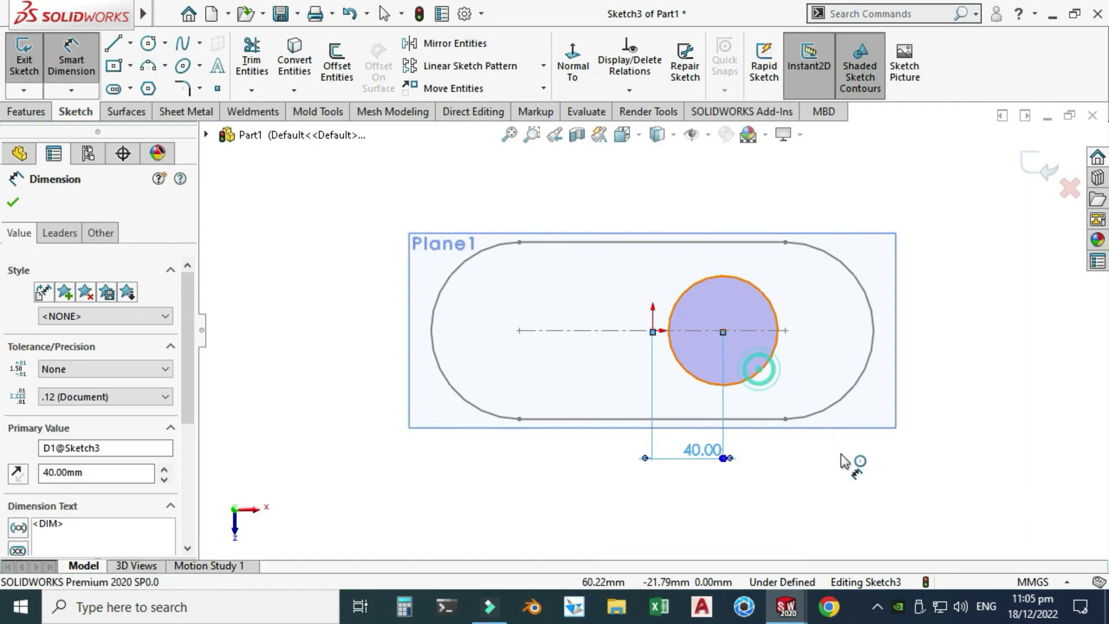
{"action": "left_click", "coordinate": [877, 487]}
{"action": "type", "text": "60"}
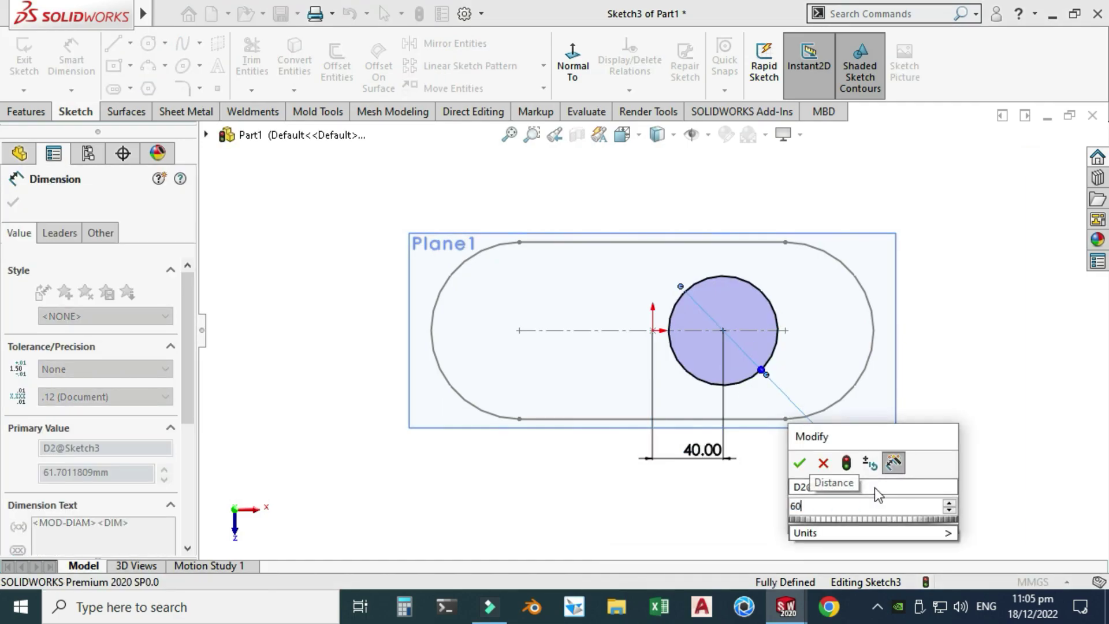
{"action": "key", "text": "Return"}
{"action": "key", "text": "Escape"}
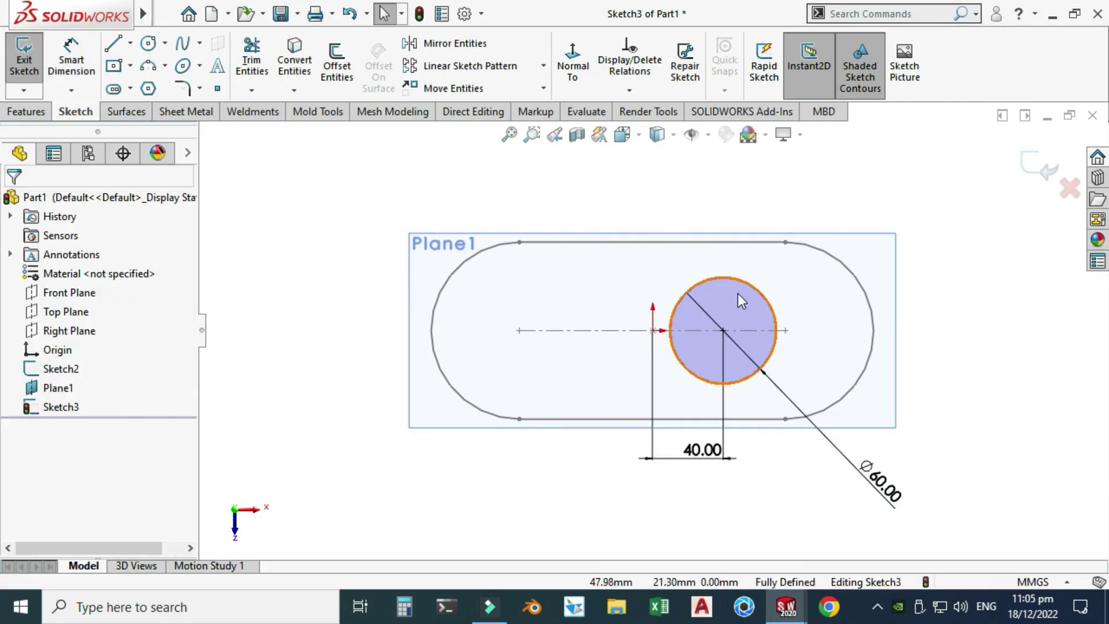
{"action": "left_click", "coordinate": [1033, 166]}
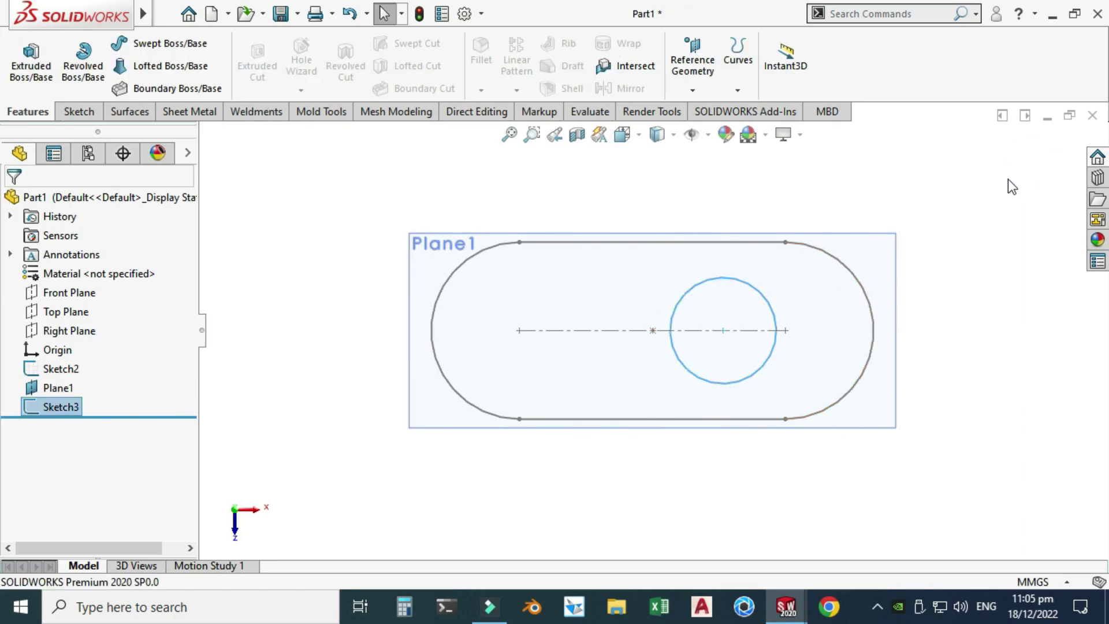
Step: Hide the offset plane that carries the circle sketch
{"action": "right_click", "coordinate": [985, 208]}
{"action": "left_click", "coordinate": [992, 266]}
{"action": "mouse_move", "coordinate": [958, 297]}
{"action": "left_mouse_down"}
{"action": "mouse_move", "coordinate": [738, 258]}
{"action": "mouse_move", "coordinate": [782, 193]}
{"action": "mouse_move", "coordinate": [664, 233]}
{"action": "left_mouse_up"}
{"action": "key", "text": "Escape"}
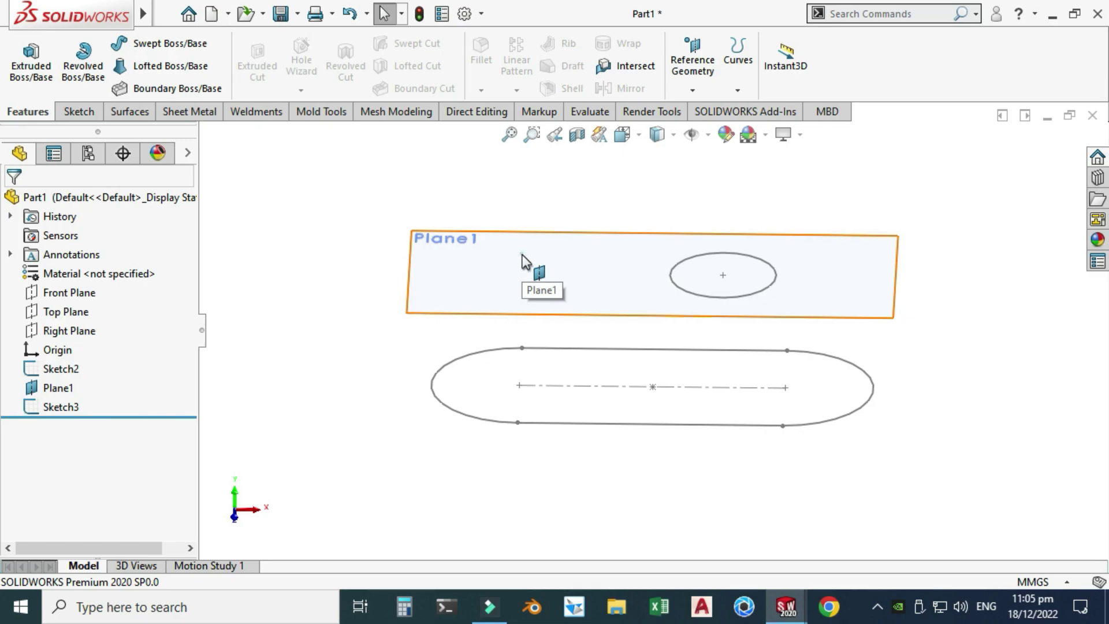
{"action": "left_click", "coordinate": [524, 262]}
{"action": "left_click", "coordinate": [632, 203]}
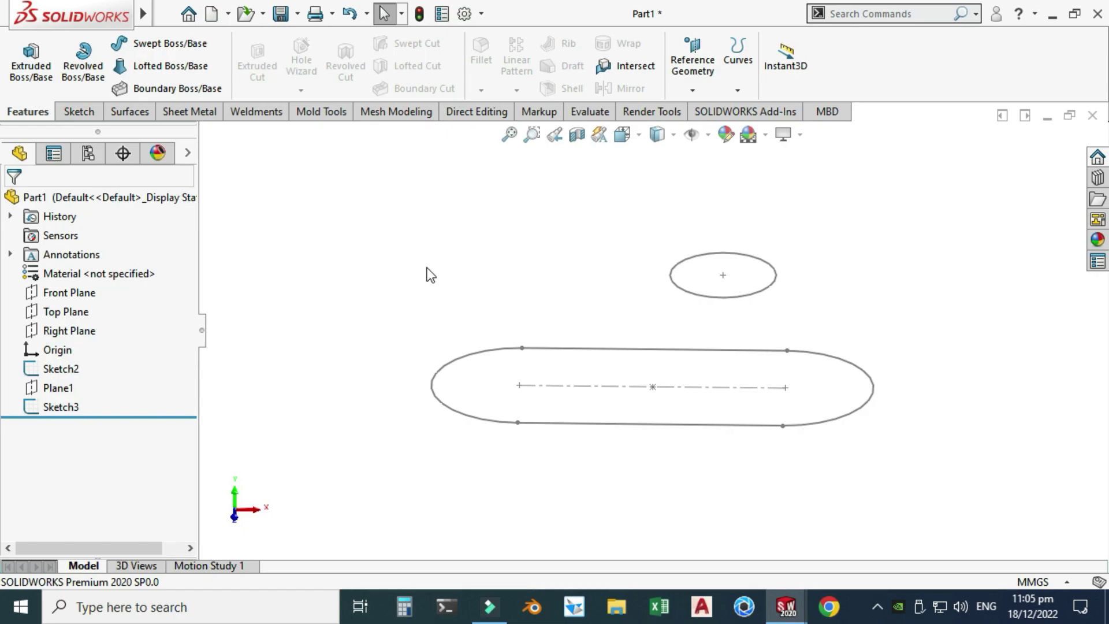
Step: On the Front Plane, start a sketch and draw a two-point spline from about (-8, 98) mm to about (-130, 21) mm
{"action": "left_click", "coordinate": [67, 292]}
{"action": "left_click", "coordinate": [76, 270]}
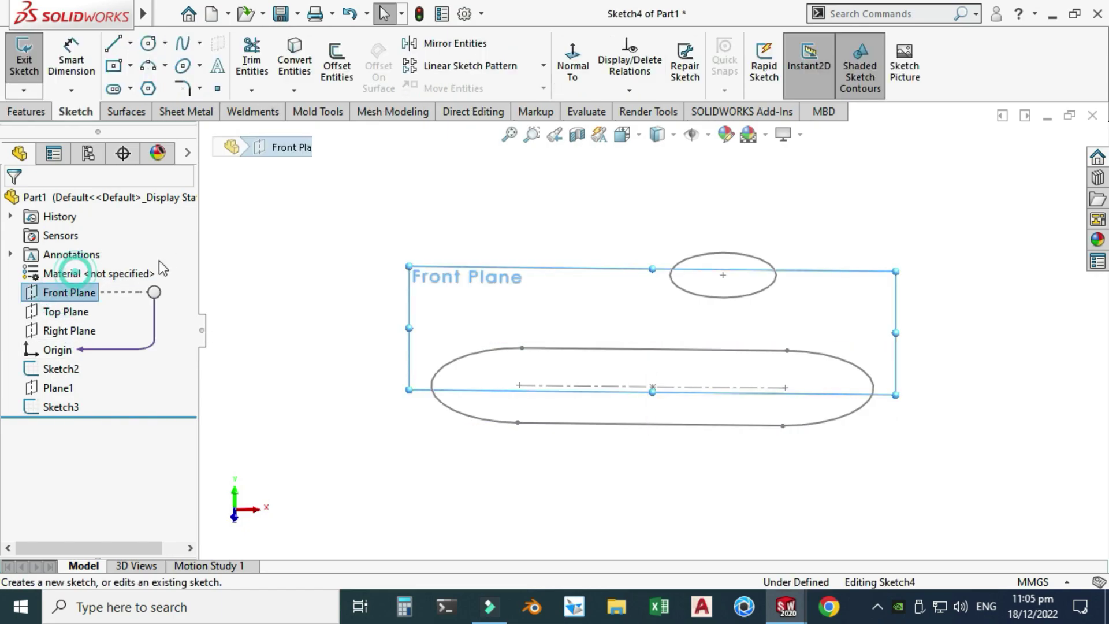
{"action": "left_click", "coordinate": [199, 43]}
{"action": "left_click", "coordinate": [215, 49]}
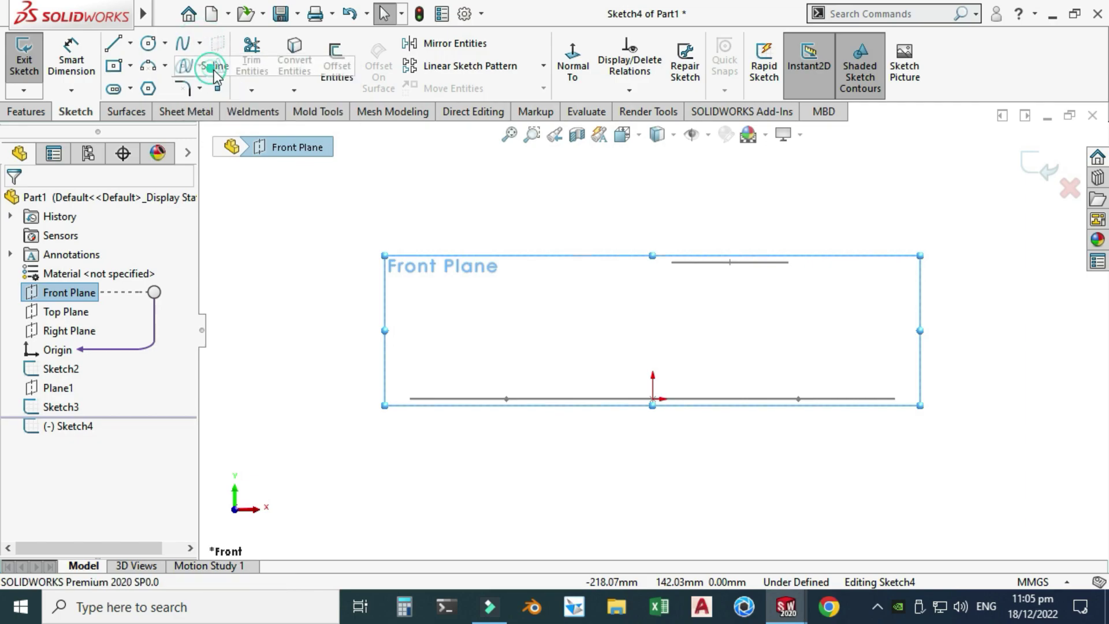
{"action": "left_click", "coordinate": [637, 208]}
{"action": "double_click", "coordinate": [400, 359]}
{"action": "key", "text": "Escape"}
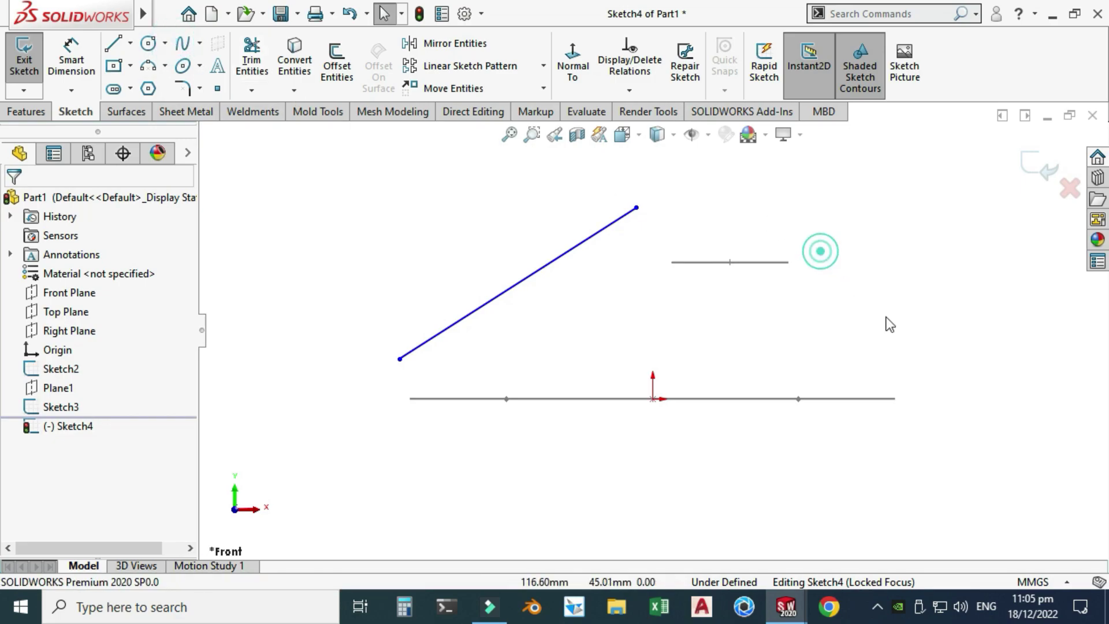
Step: Draw a second two-point spline right of the circle, from about (94, 70) mm to about (149, 5) mm
{"action": "key", "text": "Return"}
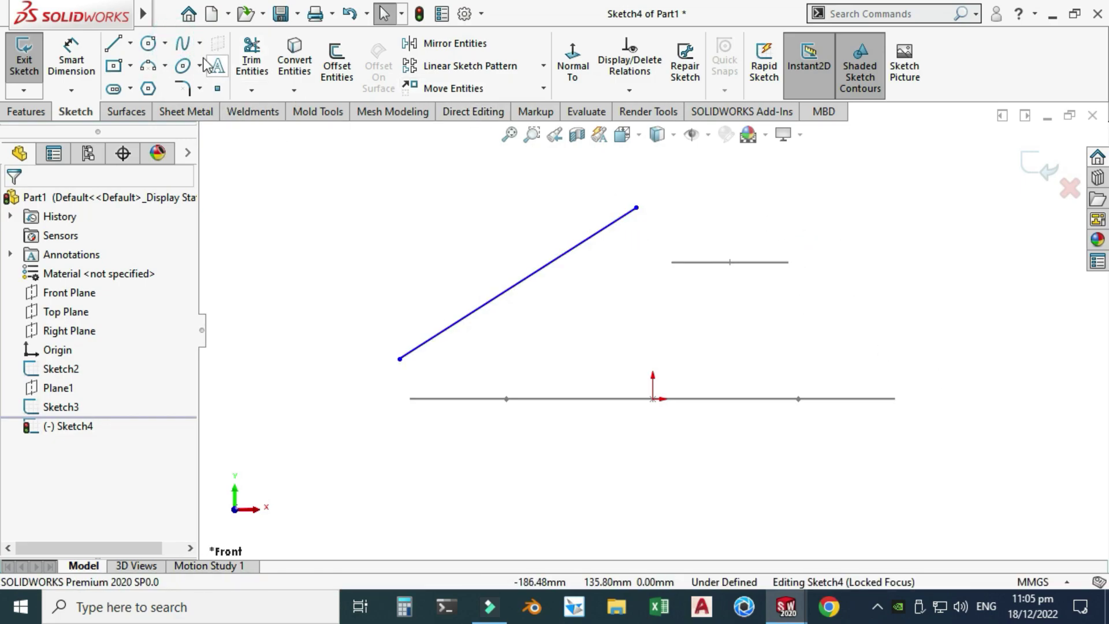
{"action": "left_click", "coordinate": [942, 388]}
{"action": "key", "text": "Escape"}
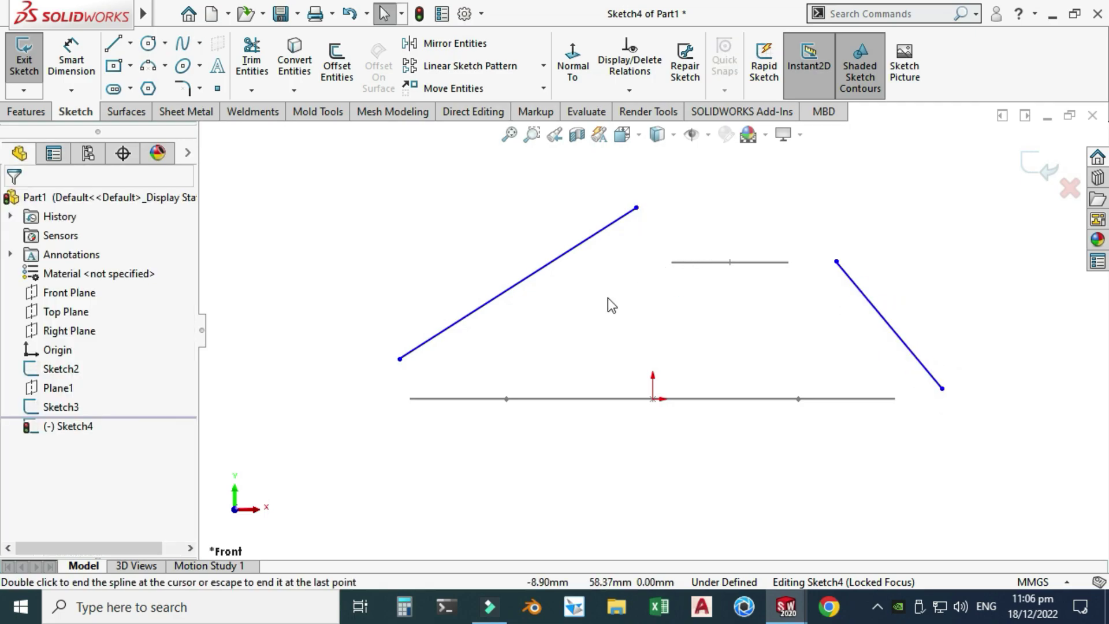
Step: Add Pierce relations joining the left spline's upper endpoint to the circle and its lower endpoint to the slot's left arc
{"action": "right_click", "coordinate": [738, 177]}
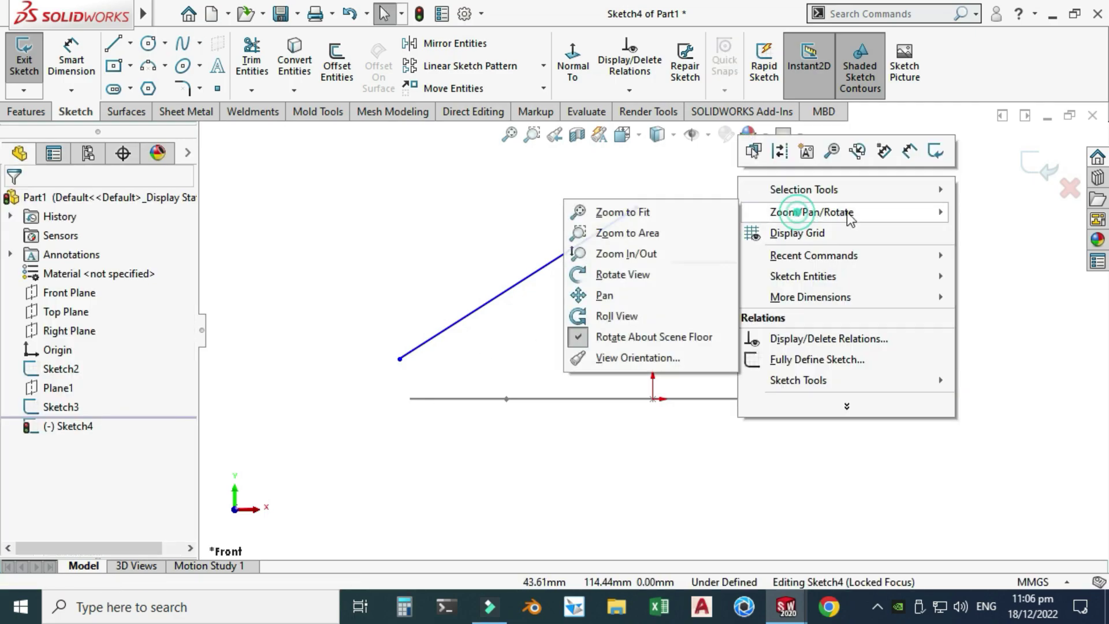
{"action": "mouse_move", "coordinate": [811, 212]}
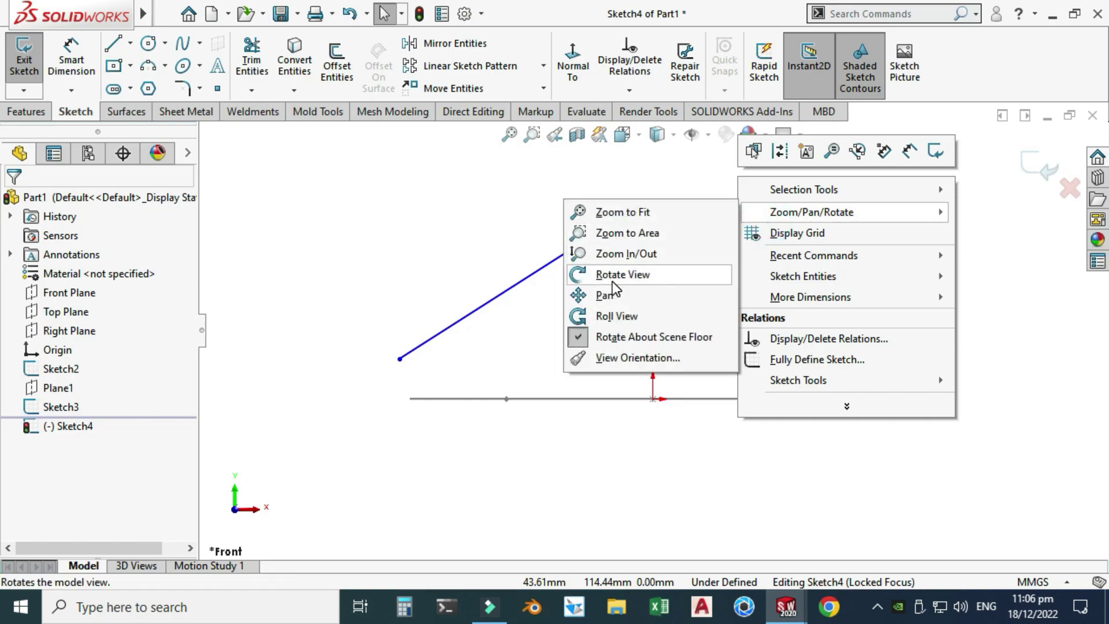
{"action": "left_click", "coordinate": [604, 272]}
{"action": "mouse_move", "coordinate": [605, 272]}
{"action": "left_mouse_down"}
{"action": "mouse_move", "coordinate": [618, 284]}
{"action": "mouse_move", "coordinate": [662, 261]}
{"action": "left_mouse_up"}
{"action": "left_click", "coordinate": [637, 215]}
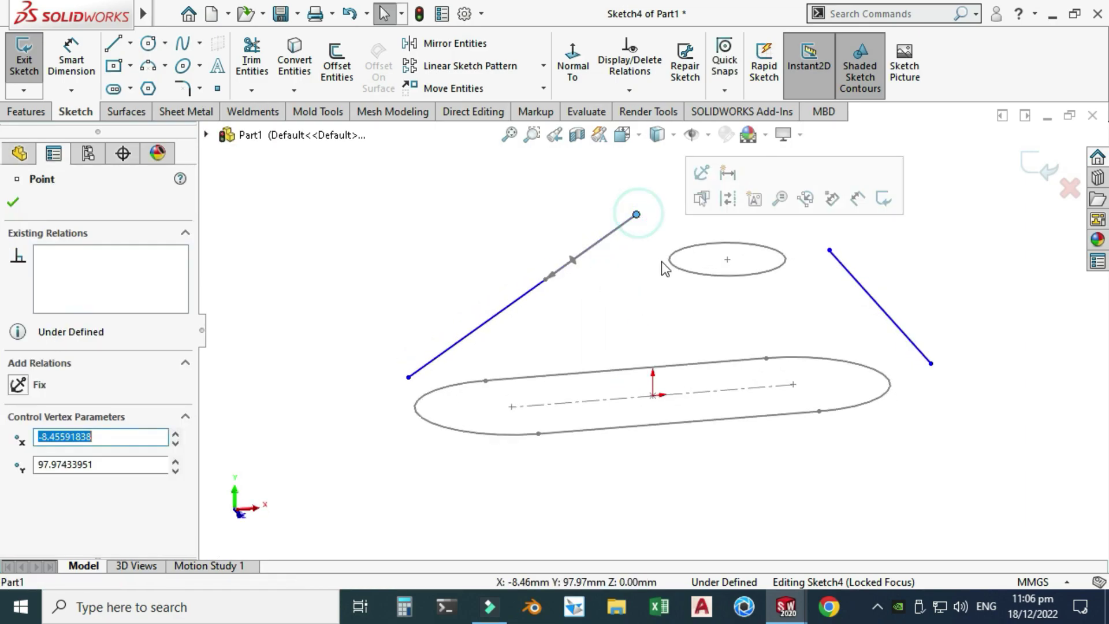
{"action": "left_click", "coordinate": [671, 265], "text": "ctrl"}
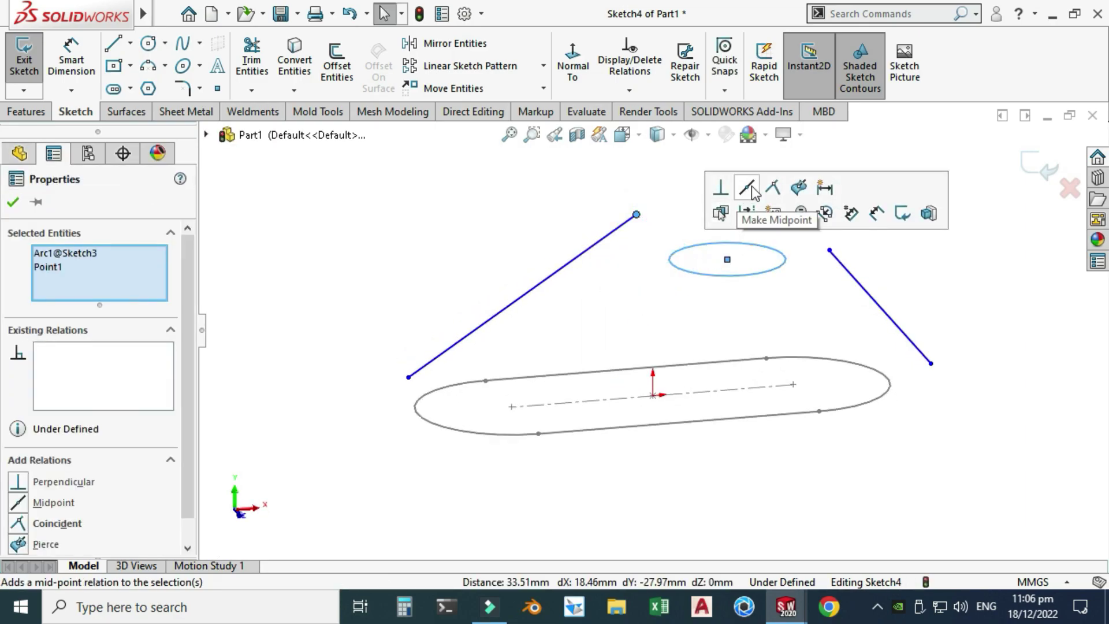
{"action": "left_click", "coordinate": [800, 188]}
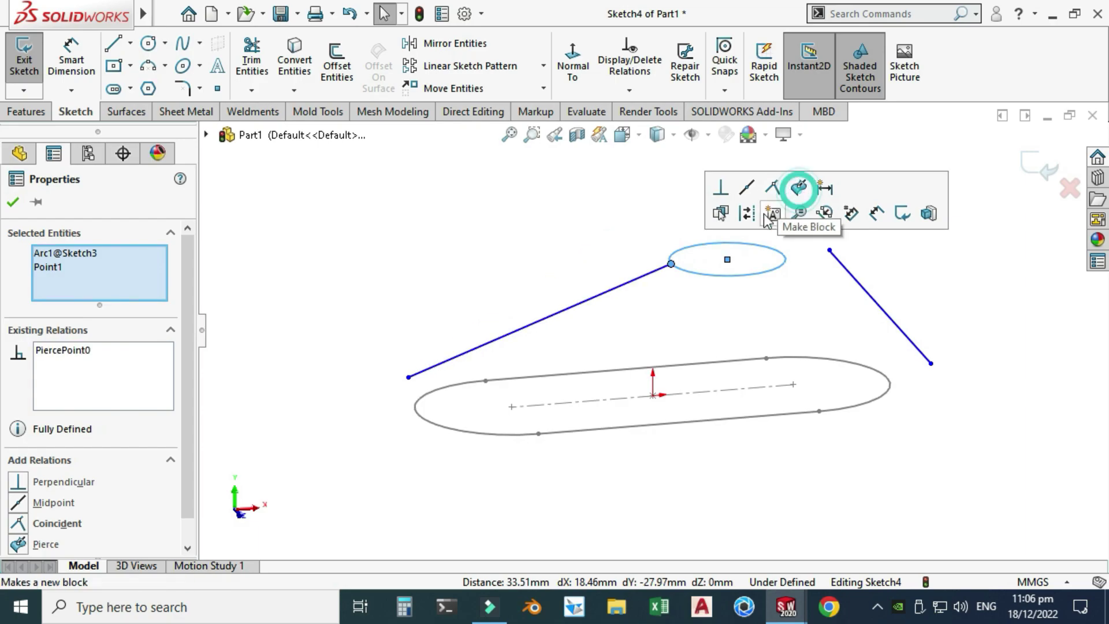
{"action": "key", "text": "Escape"}
{"action": "left_click", "coordinate": [409, 378]}
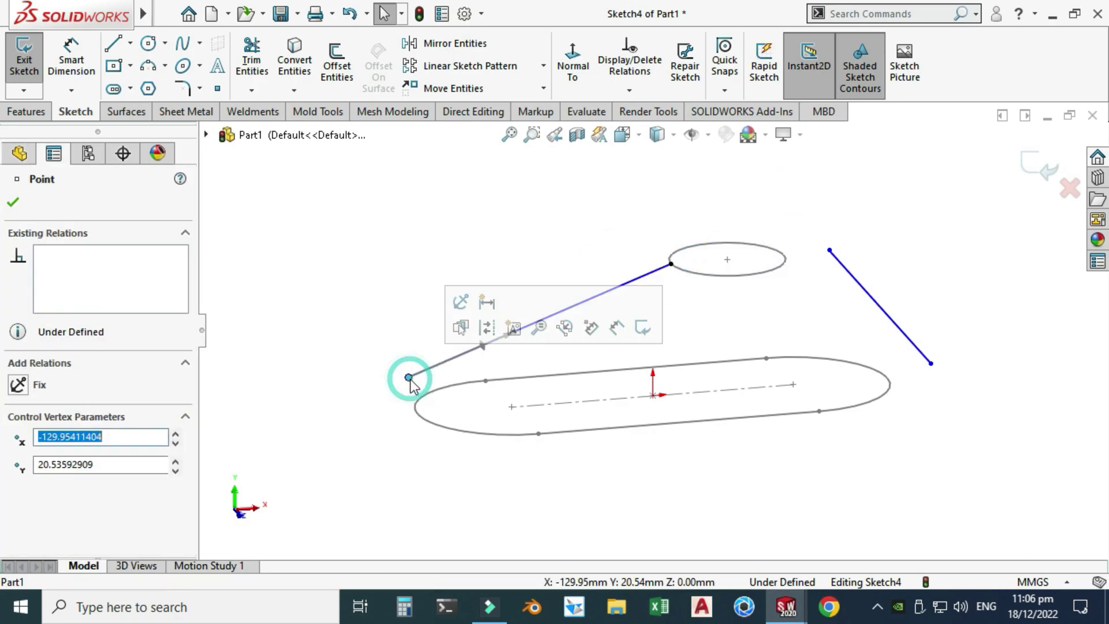
{"action": "left_click", "coordinate": [426, 427], "text": "ctrl"}
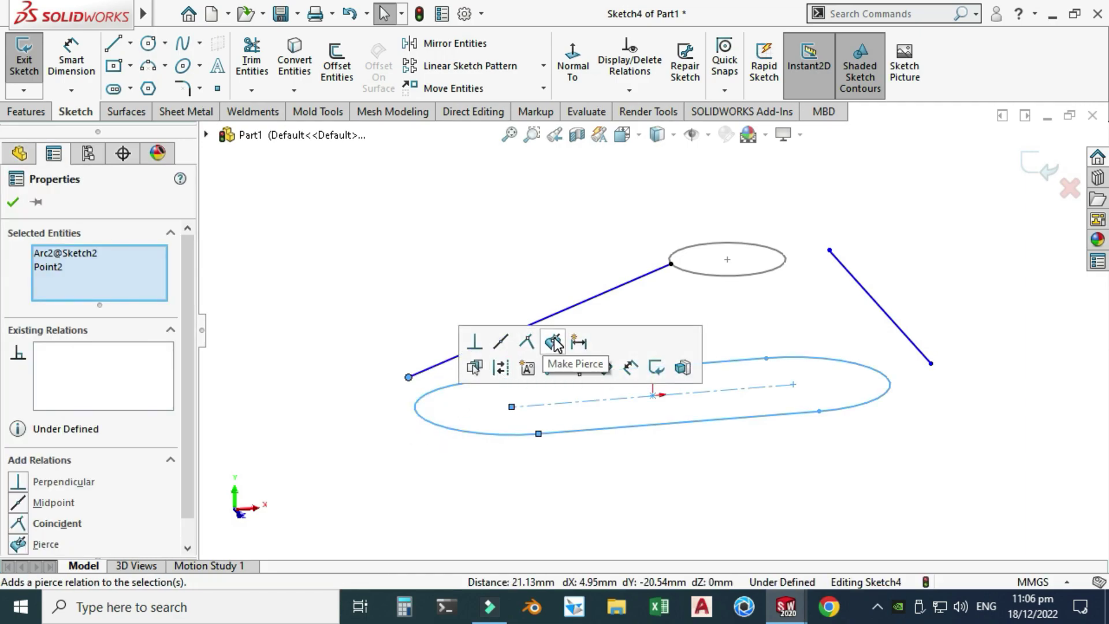
{"action": "left_click", "coordinate": [554, 343]}
{"action": "left_click", "coordinate": [743, 304]}
Step: Add Pierce relations joining the right spline's upper endpoint to the circle and its lower endpoint to the slot's right arc
{"action": "left_click", "coordinate": [829, 250]}
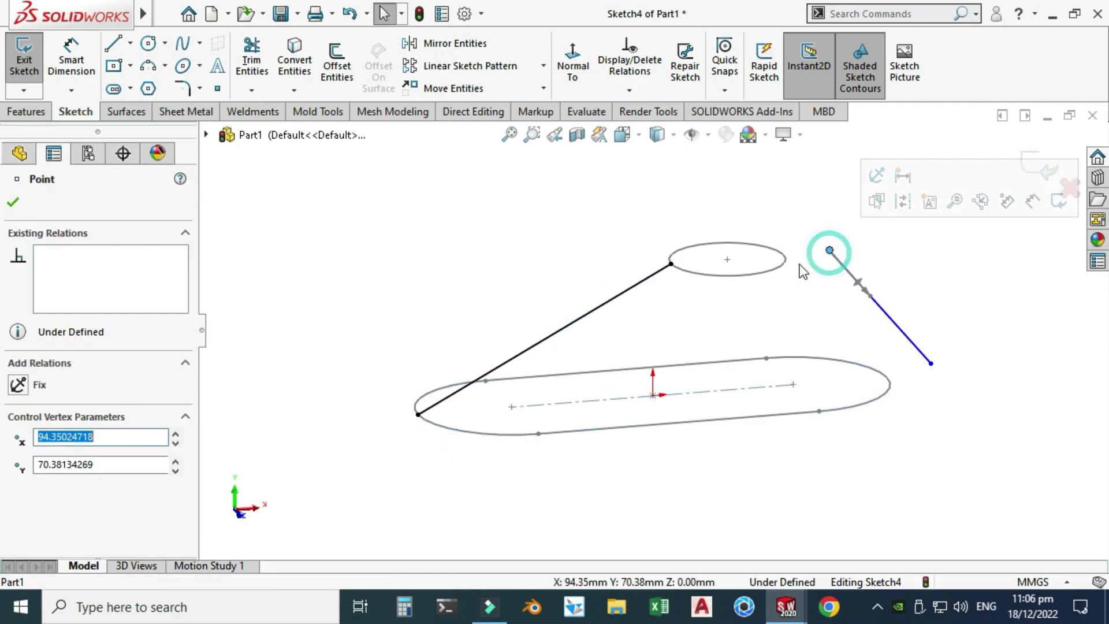
{"action": "left_click", "coordinate": [783, 267], "text": "ctrl"}
{"action": "left_click", "coordinate": [908, 184]}
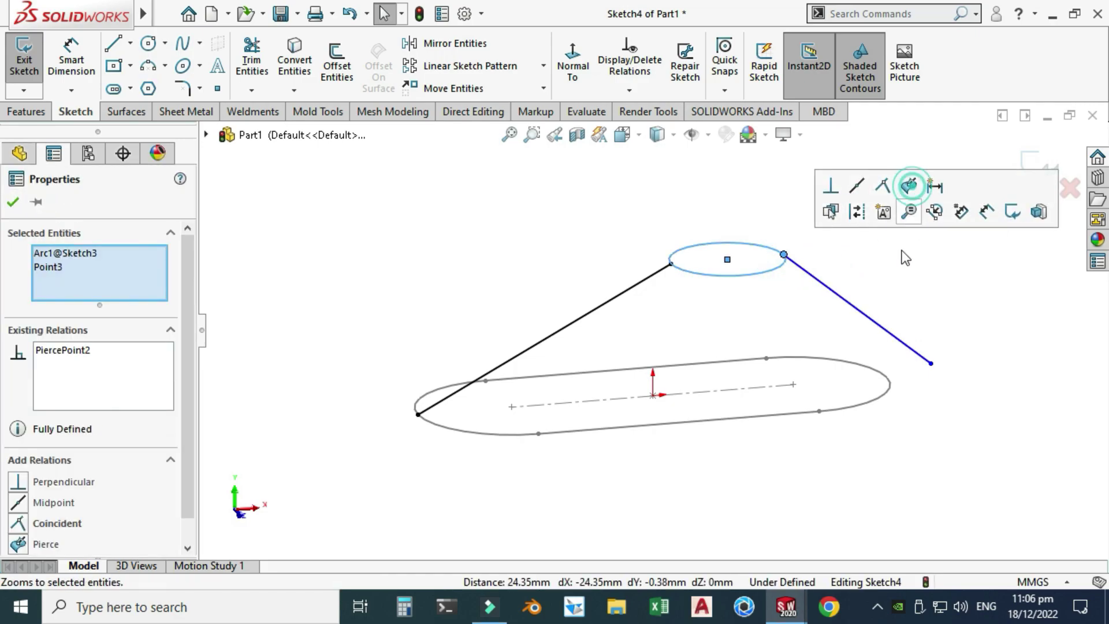
{"action": "left_click", "coordinate": [932, 363]}
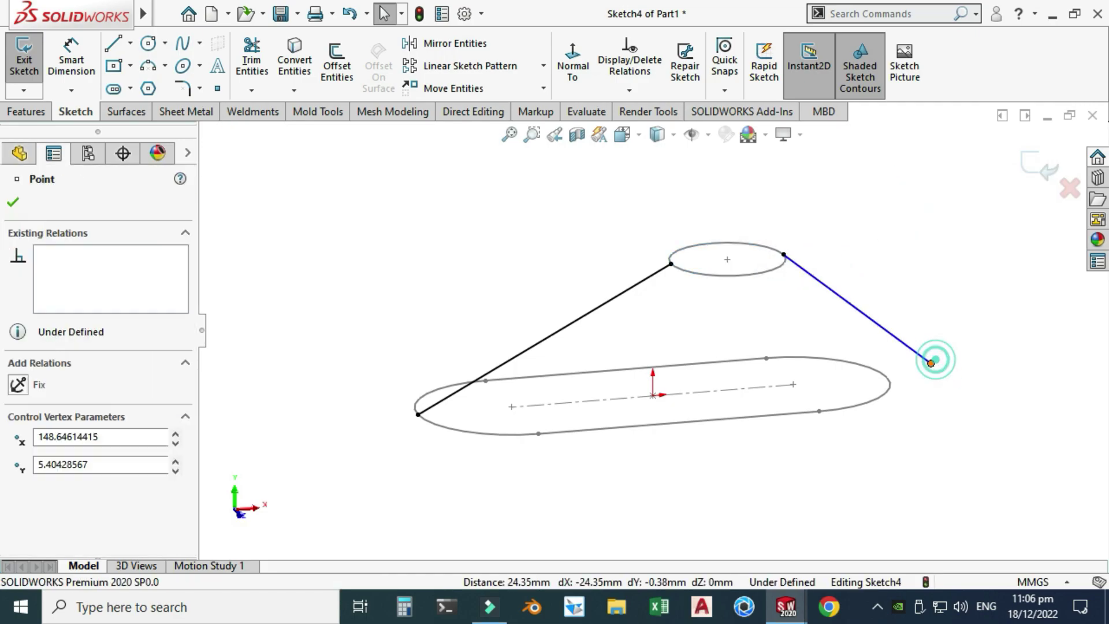
{"action": "left_click", "coordinate": [893, 390], "text": "ctrl"}
{"action": "left_click", "coordinate": [959, 312]}
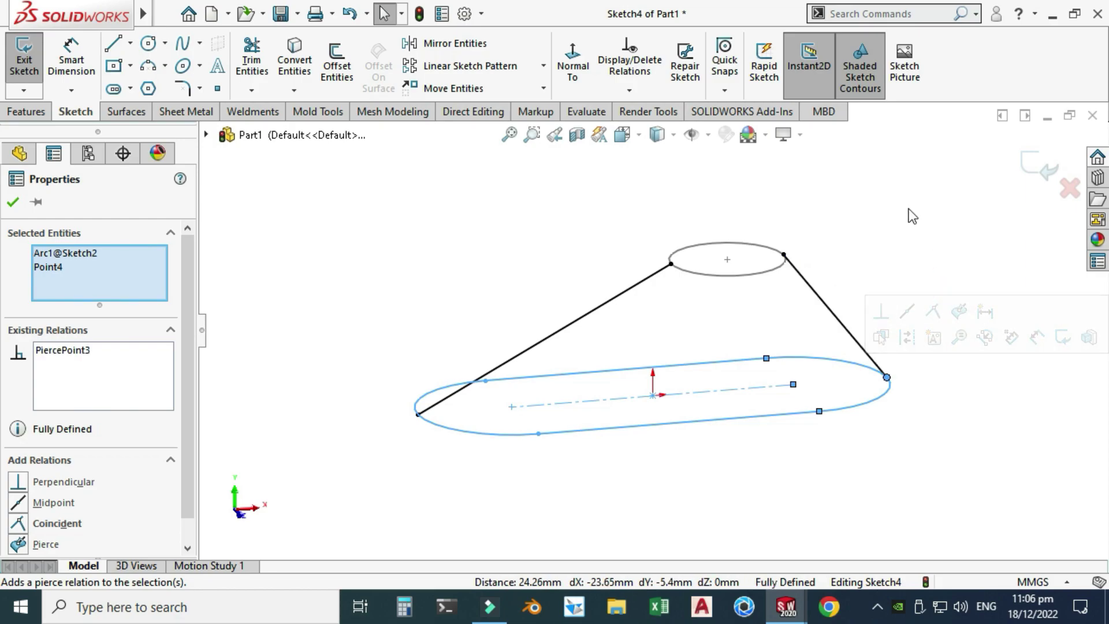
Step: Bow the left spline outward with its tangent handles, making the upper handle horizontal and the lower handle vertical
{"action": "left_click", "coordinate": [635, 137]}
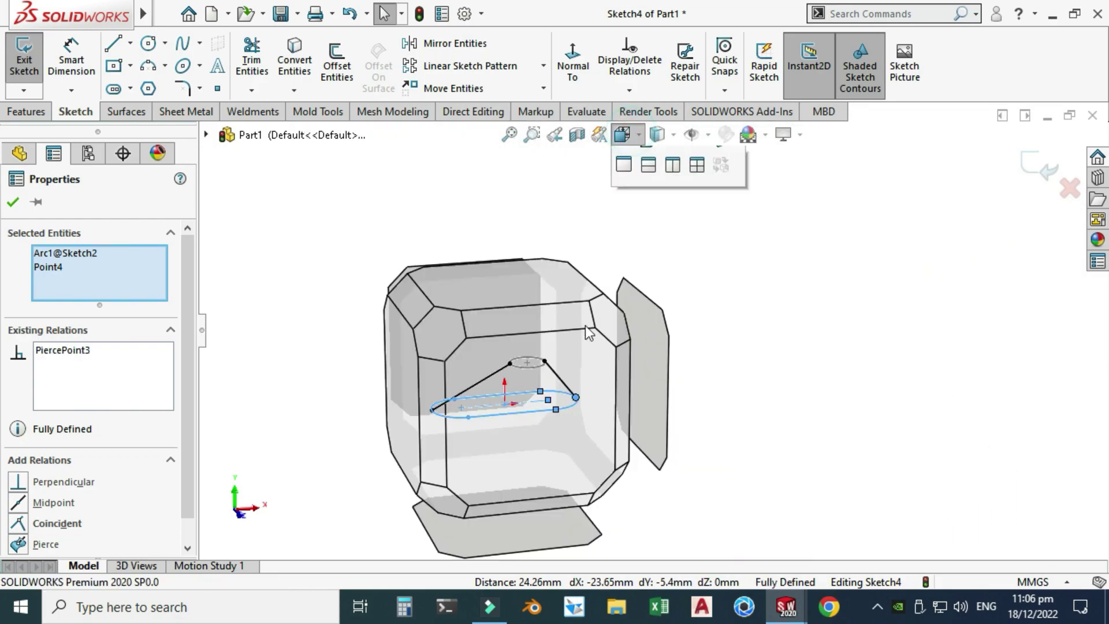
{"action": "left_click", "coordinate": [540, 404]}
{"action": "left_click", "coordinate": [600, 299]}
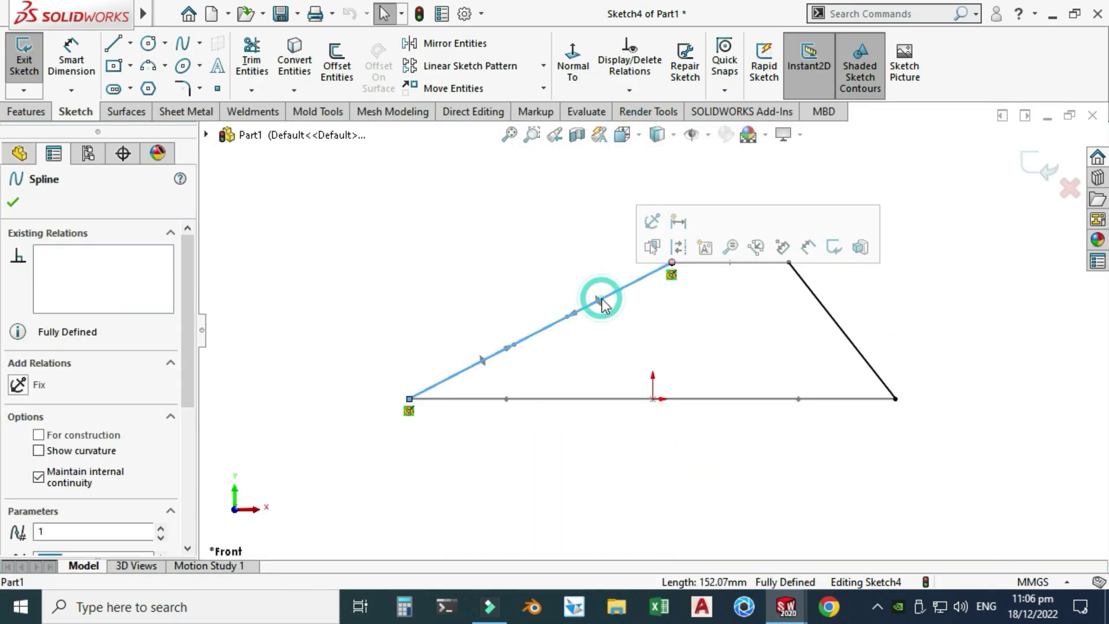
{"action": "left_click_drag", "start_coordinate": [566, 320], "coordinate": [542, 243]}
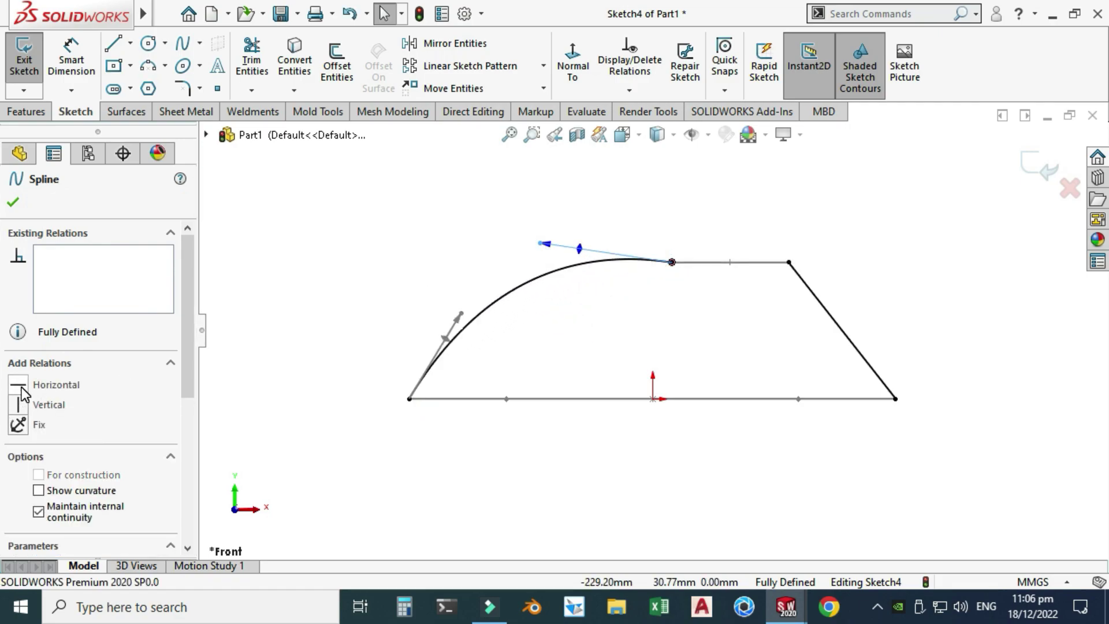
{"action": "left_click", "coordinate": [22, 386]}
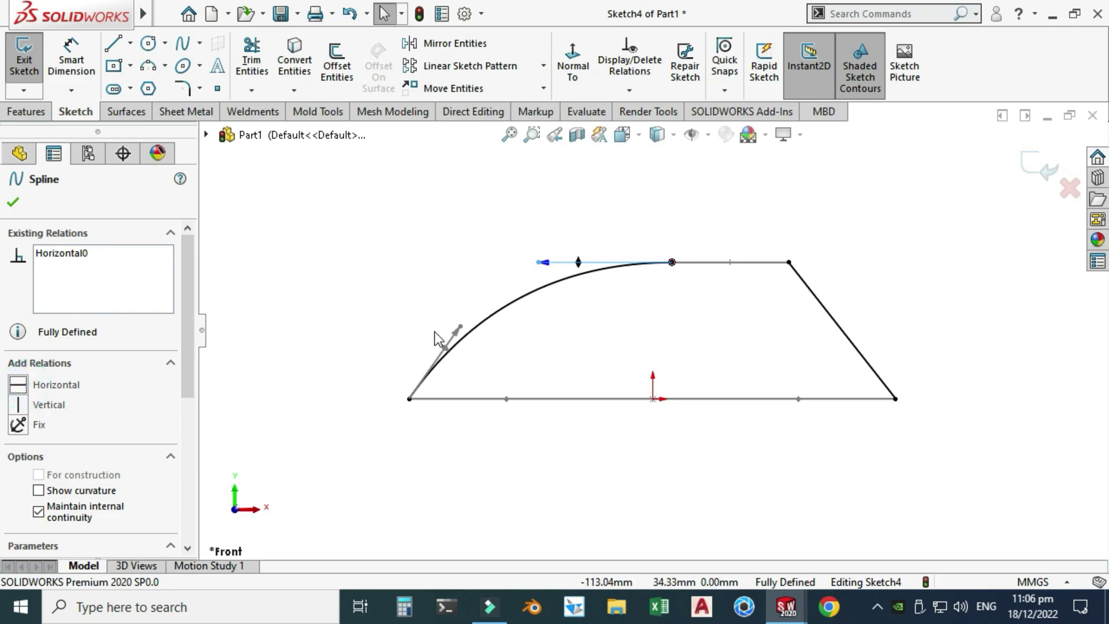
{"action": "left_click_drag", "start_coordinate": [456, 329], "coordinate": [433, 316]}
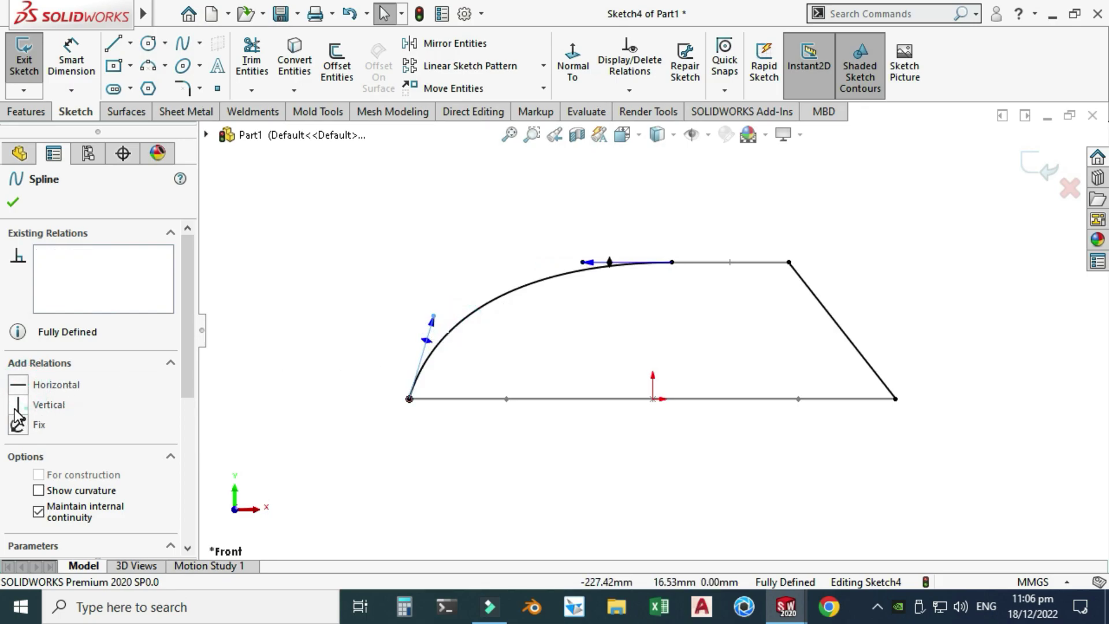
{"action": "left_click", "coordinate": [16, 407]}
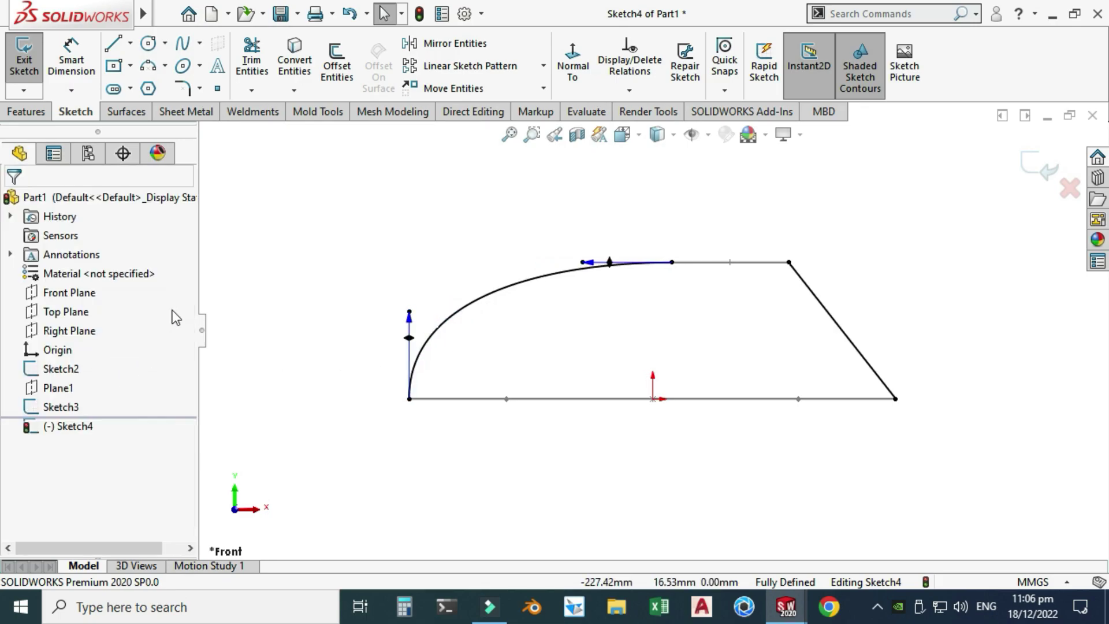
Step: Dimension the left spline's tangent handles, 200 mm for the lower vertical one and 150 mm for the upper horizontal one
{"action": "left_click", "coordinate": [72, 63]}
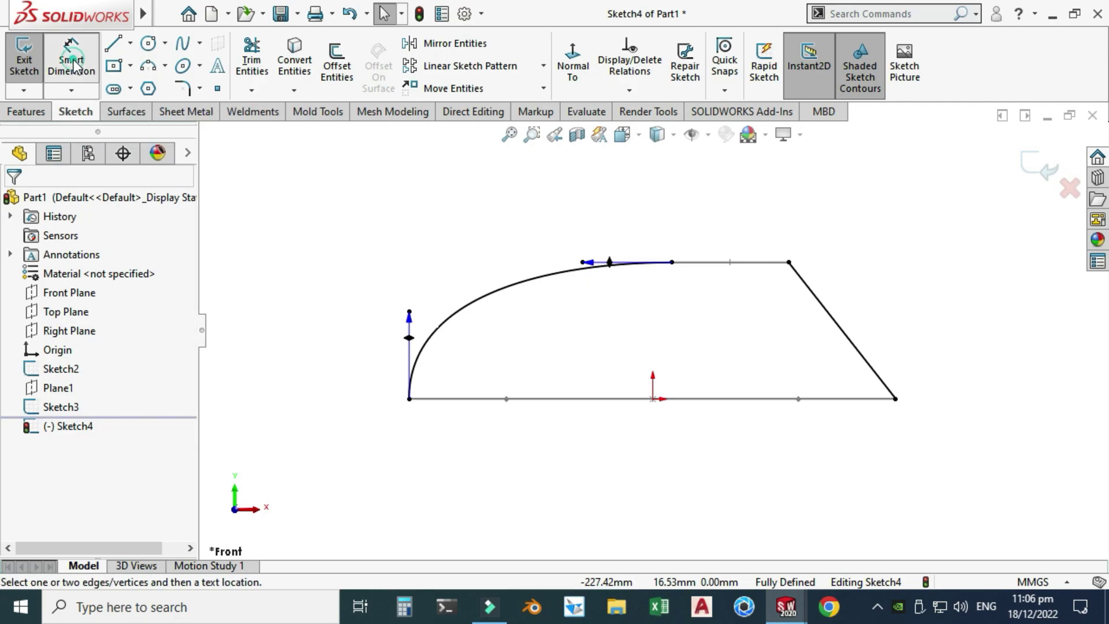
{"action": "left_click", "coordinate": [409, 313]}
{"action": "left_click", "coordinate": [498, 262]}
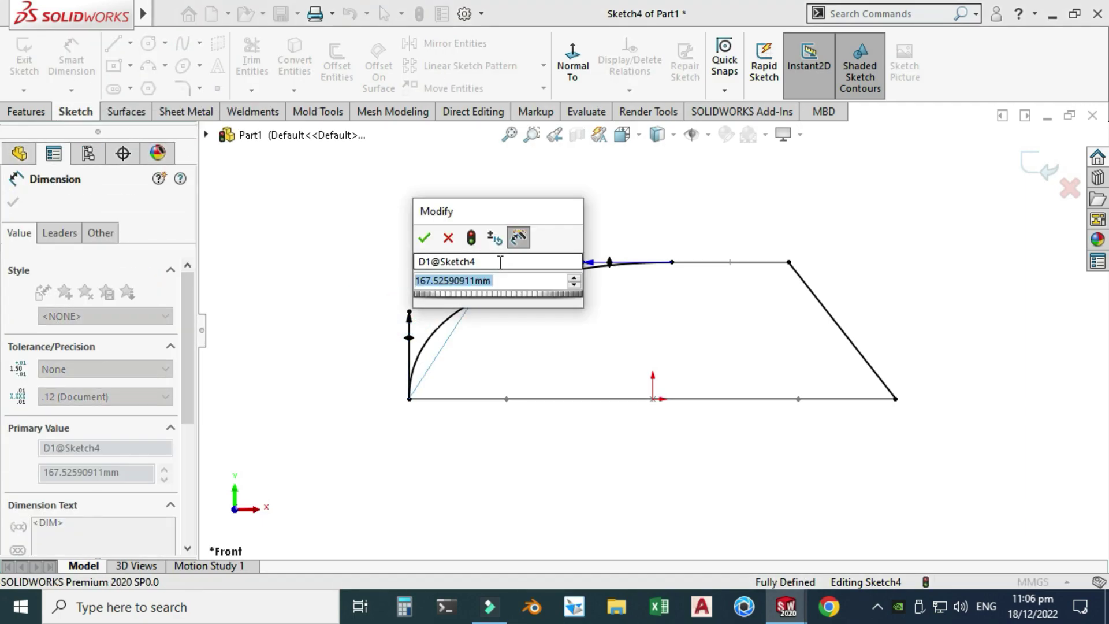
{"action": "type", "text": "200"}
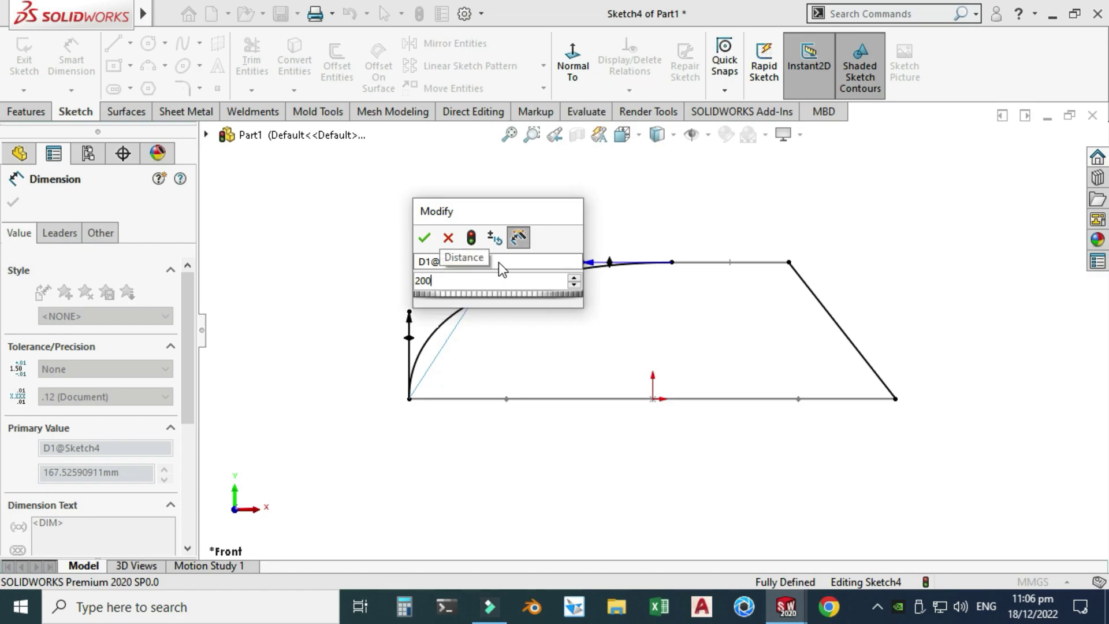
{"action": "key", "text": "Return"}
{"action": "left_click", "coordinate": [580, 262]}
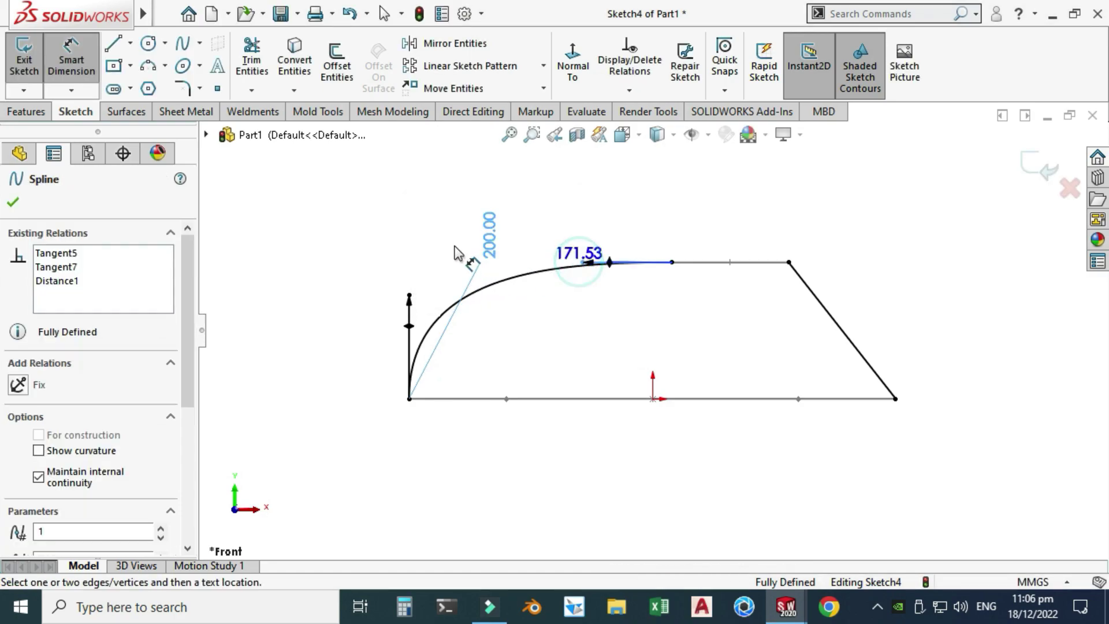
{"action": "left_click", "coordinate": [450, 244]}
{"action": "type", "text": "15"}
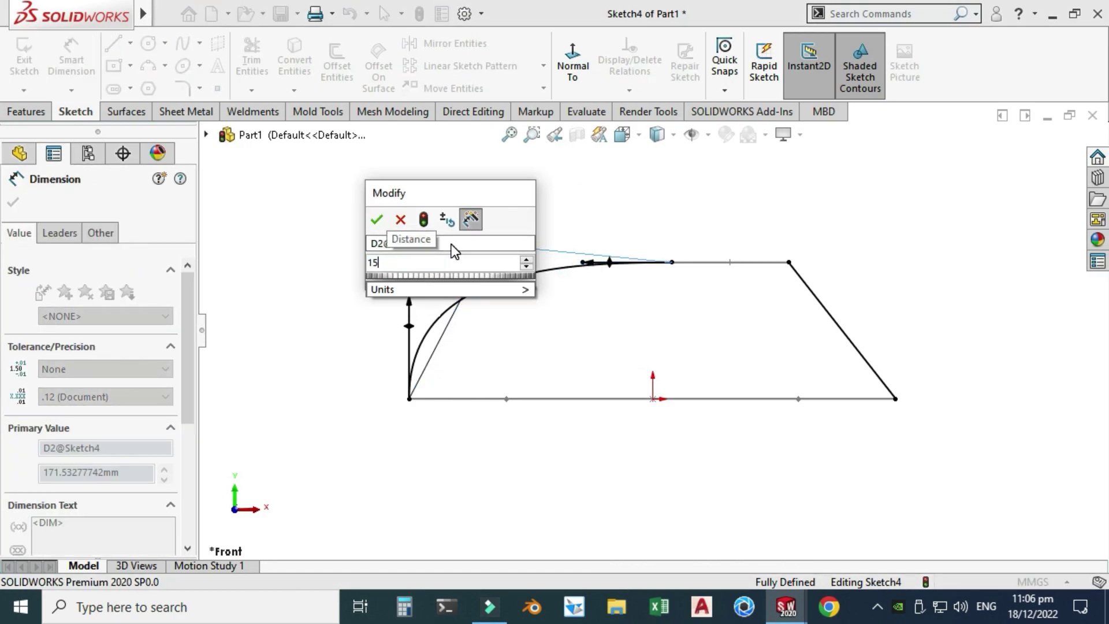
{"action": "type", "text": "0"}
{"action": "key", "text": "Return"}
{"action": "key", "text": "Escape"}
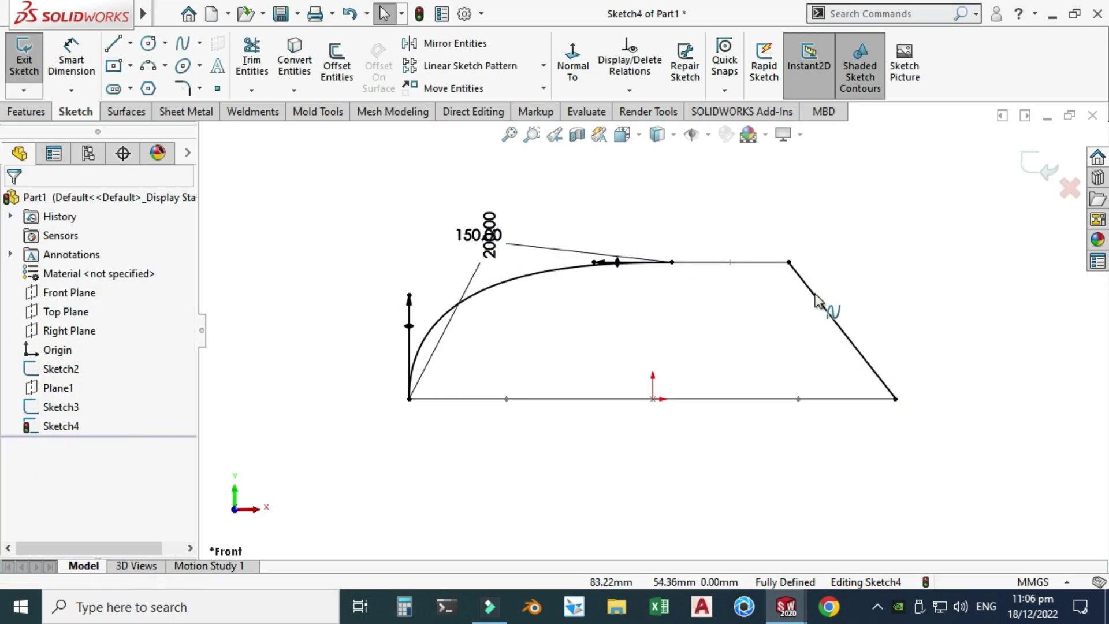
Step: Bow the right spline outward with its tangent handles, making the upper handle horizontal and the lower handle vertical
{"action": "left_click", "coordinate": [815, 296]}
{"action": "left_click", "coordinate": [834, 319]}
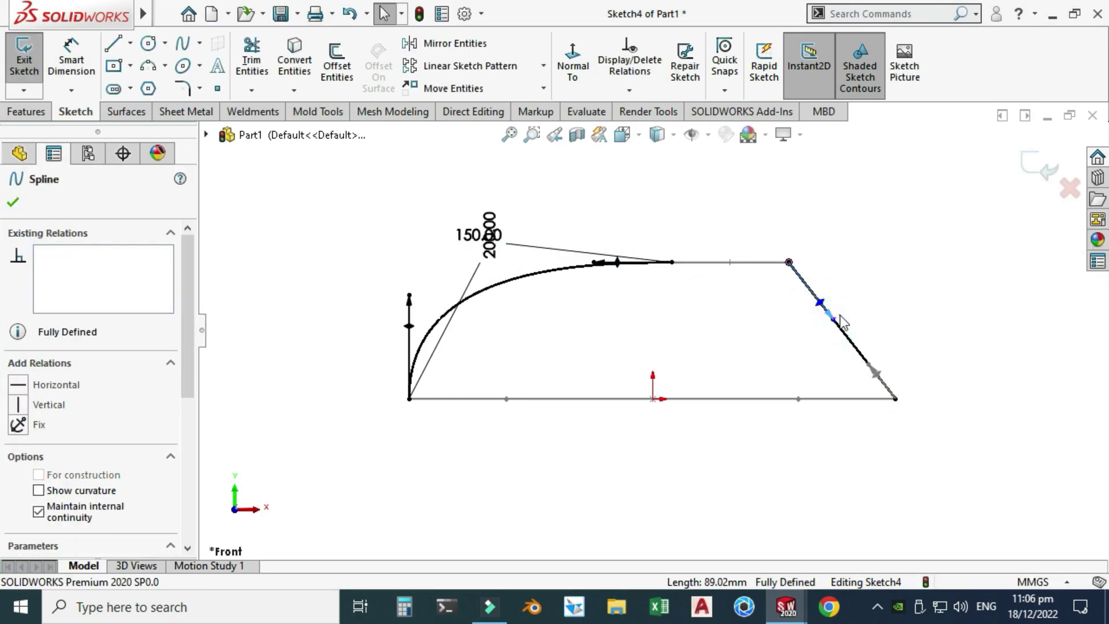
{"action": "left_click_drag", "start_coordinate": [834, 320], "coordinate": [852, 269]}
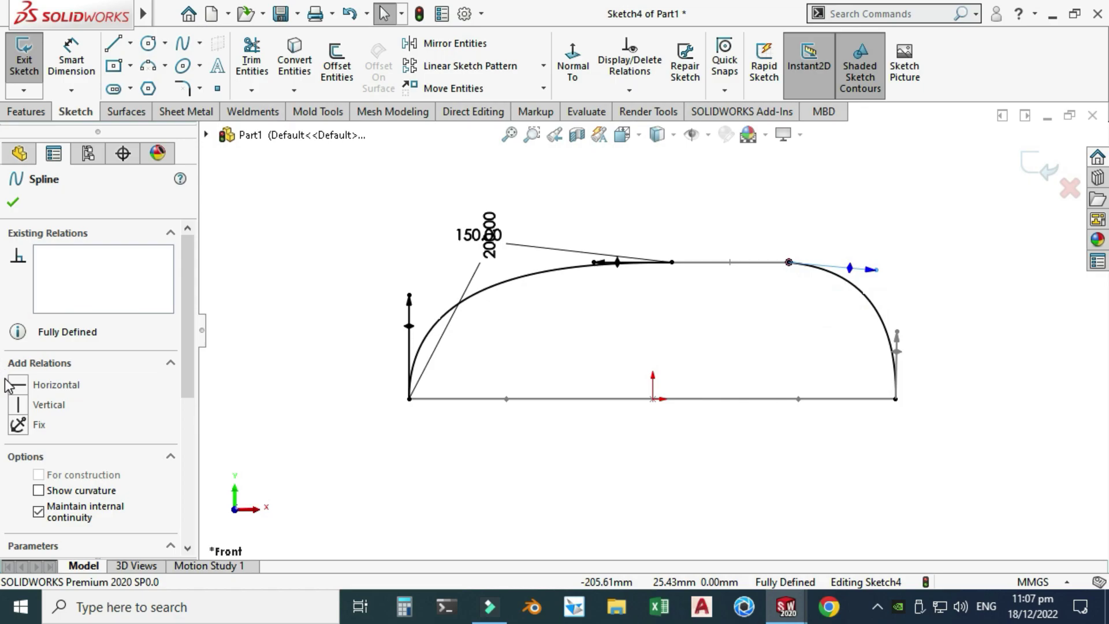
{"action": "left_click", "coordinate": [898, 328]}
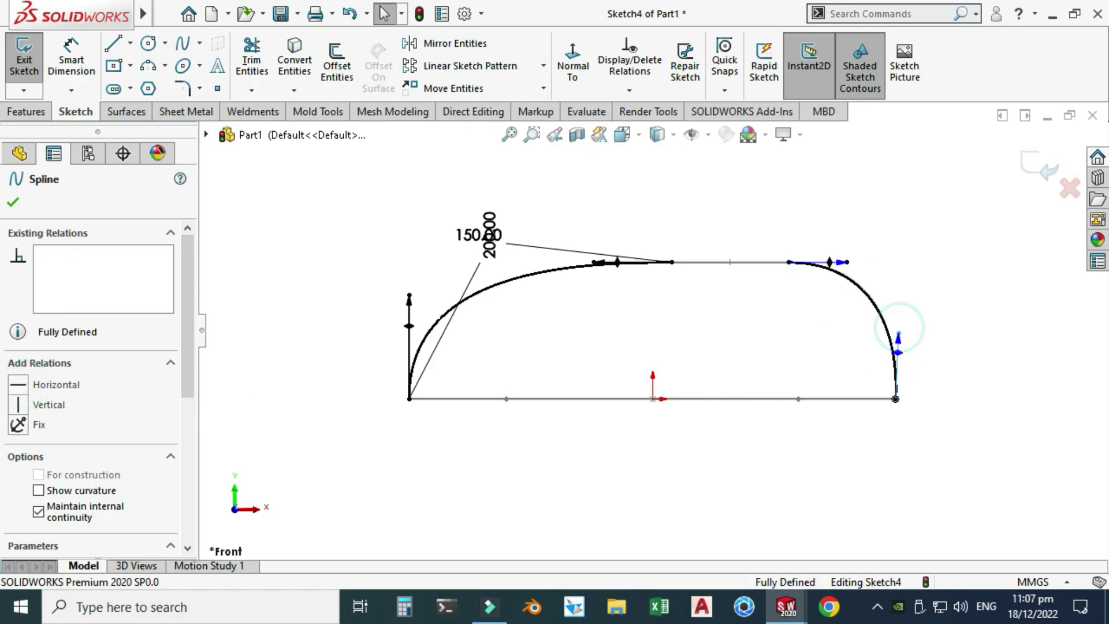
{"action": "left_click", "coordinate": [18, 405]}
{"action": "left_click", "coordinate": [13, 202]}
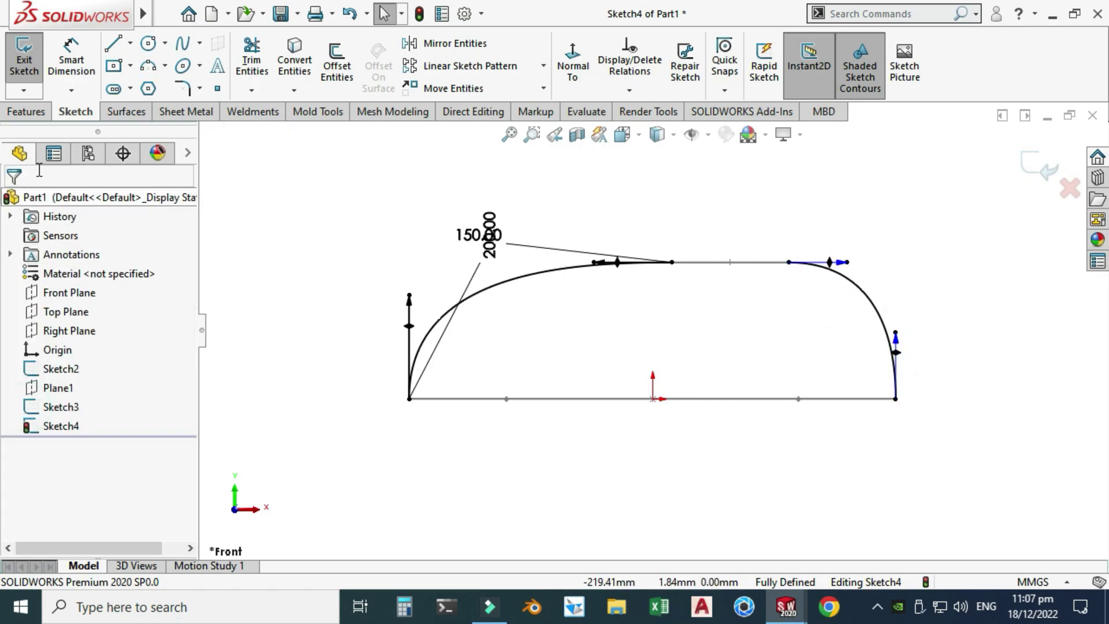
Step: Dimension the right spline's tangent handles, 150 mm for the upper horizontal one and 100 mm for the lower vertical one, and exit the sketch
{"action": "left_click", "coordinate": [71, 58]}
{"action": "left_click", "coordinate": [844, 264]}
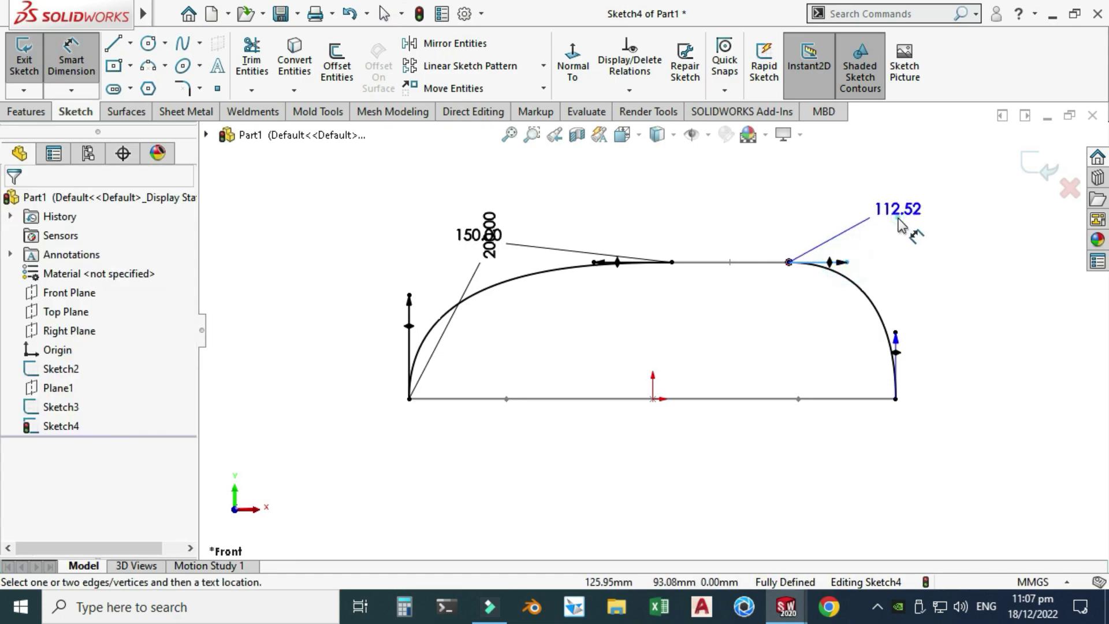
{"action": "left_click", "coordinate": [909, 228]}
{"action": "type", "text": "150"}
{"action": "key", "text": "Return"}
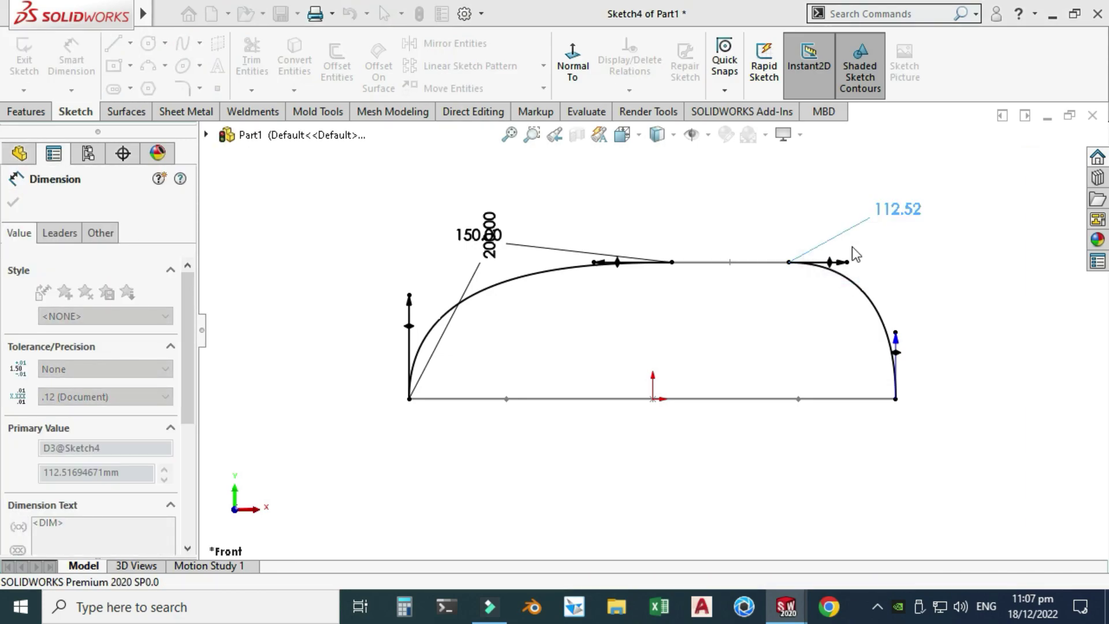
{"action": "left_click", "coordinate": [899, 340]}
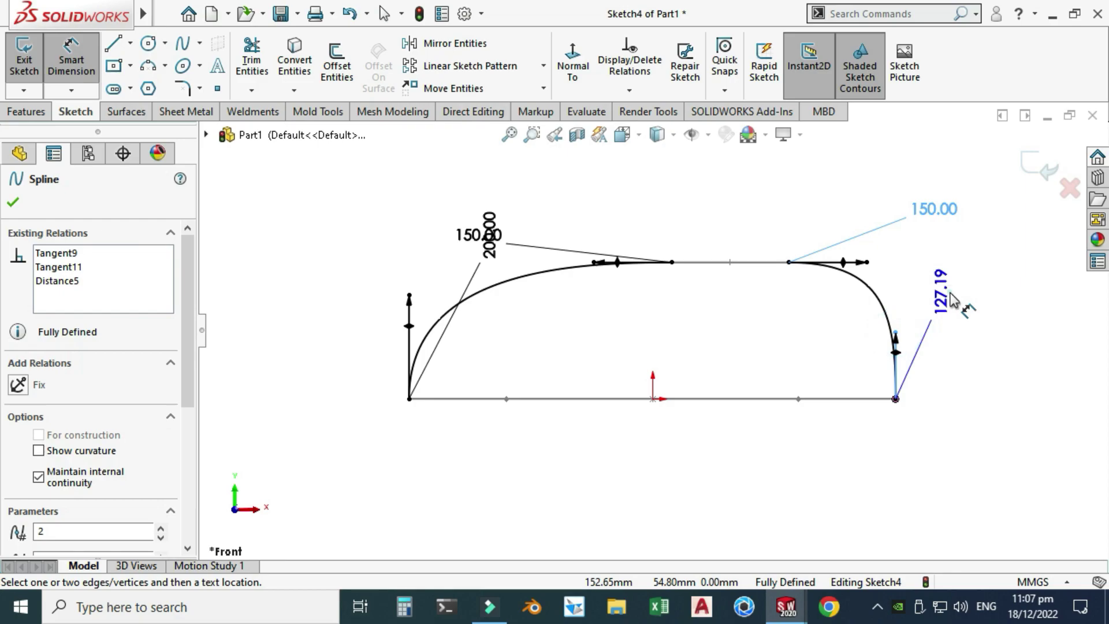
{"action": "left_click", "coordinate": [930, 242]}
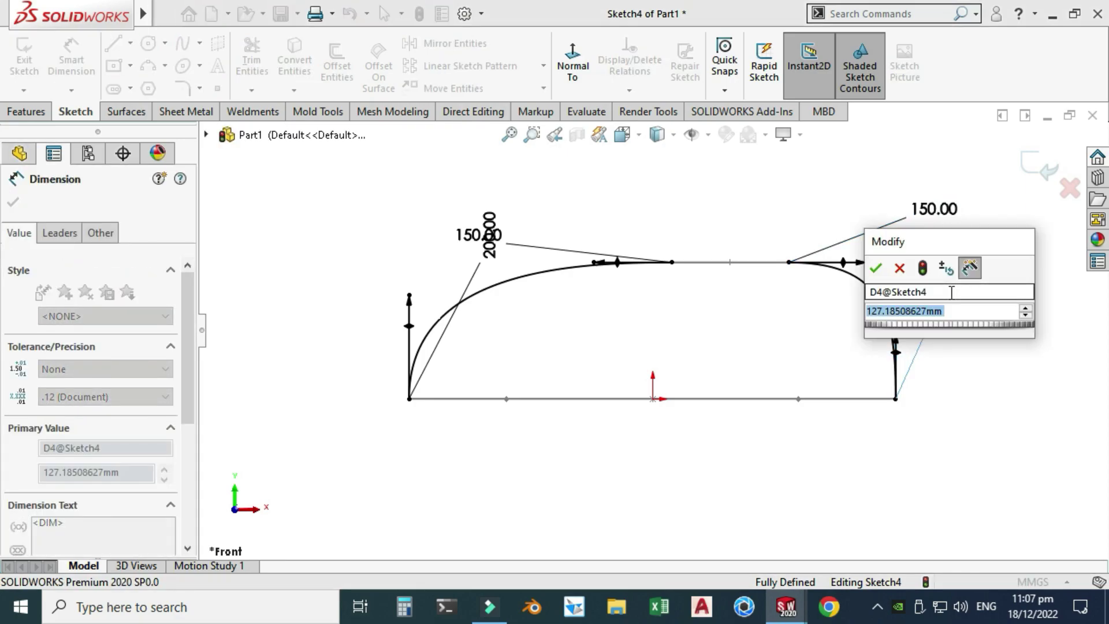
{"action": "type", "text": "100"}
{"action": "key", "text": "Return"}
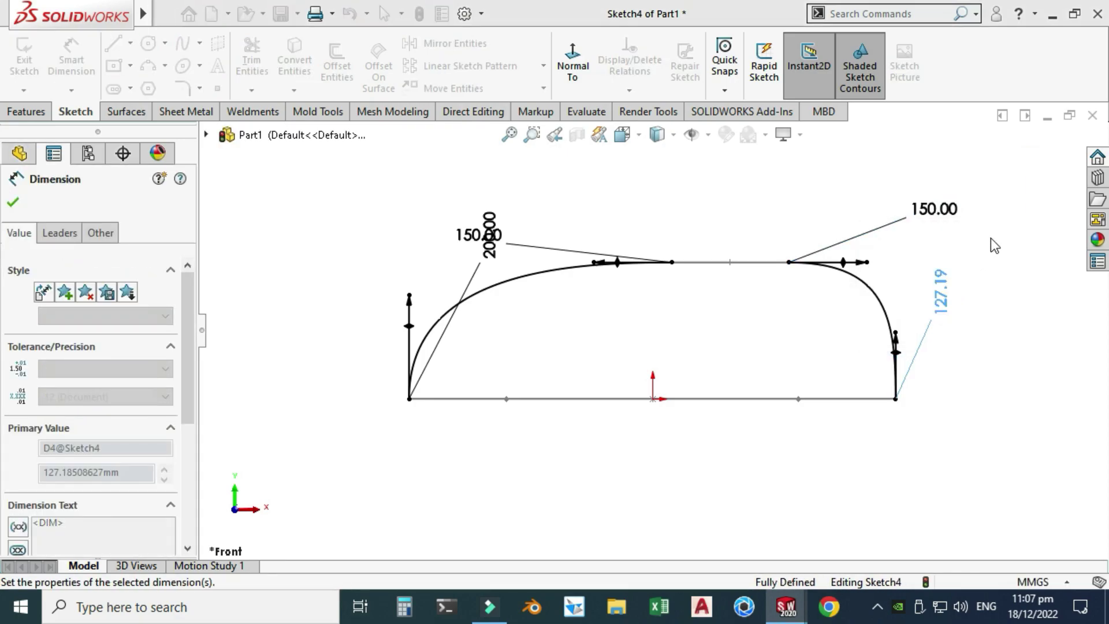
{"action": "left_click", "coordinate": [1023, 165]}
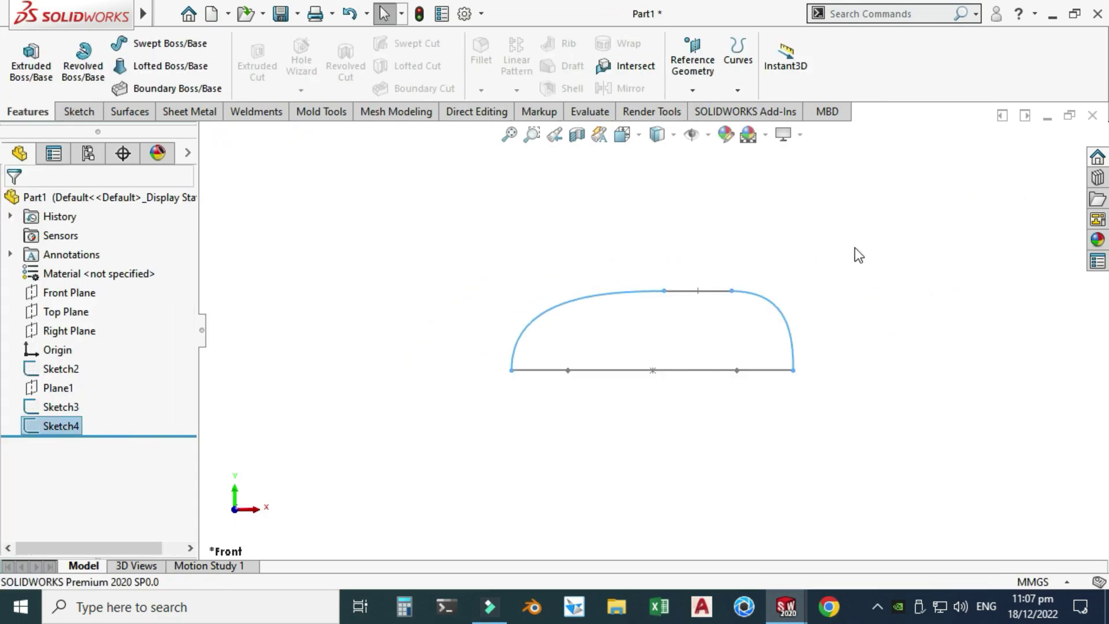
{"action": "right_click", "coordinate": [855, 249]}
{"action": "left_click", "coordinate": [886, 272]}
{"action": "mouse_move", "coordinate": [806, 198]}
{"action": "left_mouse_down"}
{"action": "mouse_move", "coordinate": [749, 299]}
{"action": "mouse_move", "coordinate": [734, 258]}
{"action": "mouse_move", "coordinate": [748, 260]}
{"action": "left_mouse_up"}
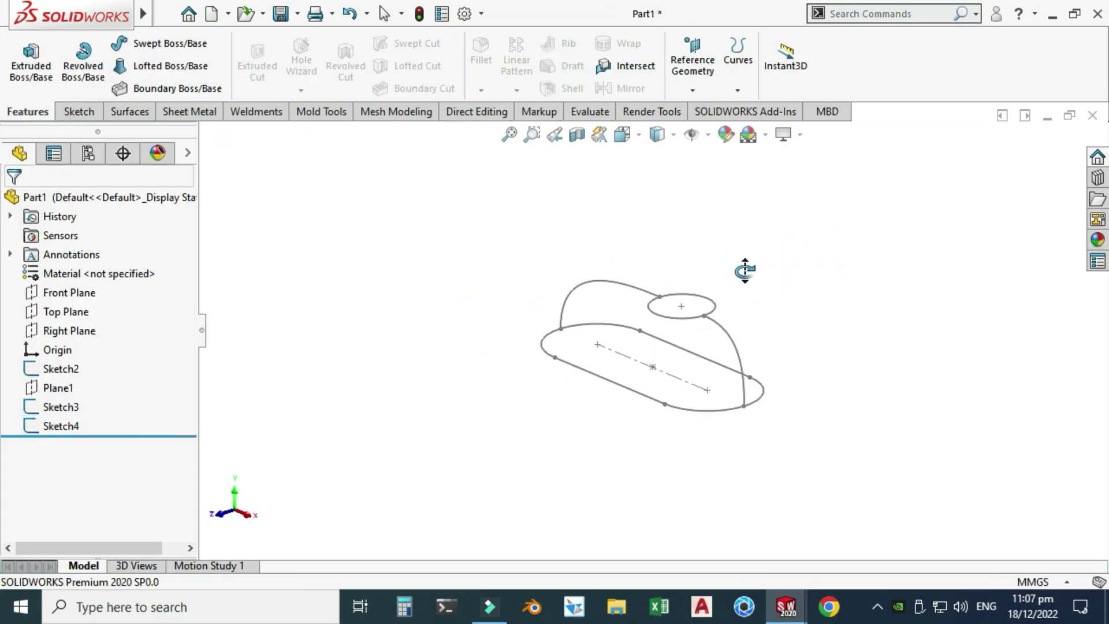
{"action": "left_click_drag", "start_coordinate": [718, 306], "coordinate": [736, 351]}
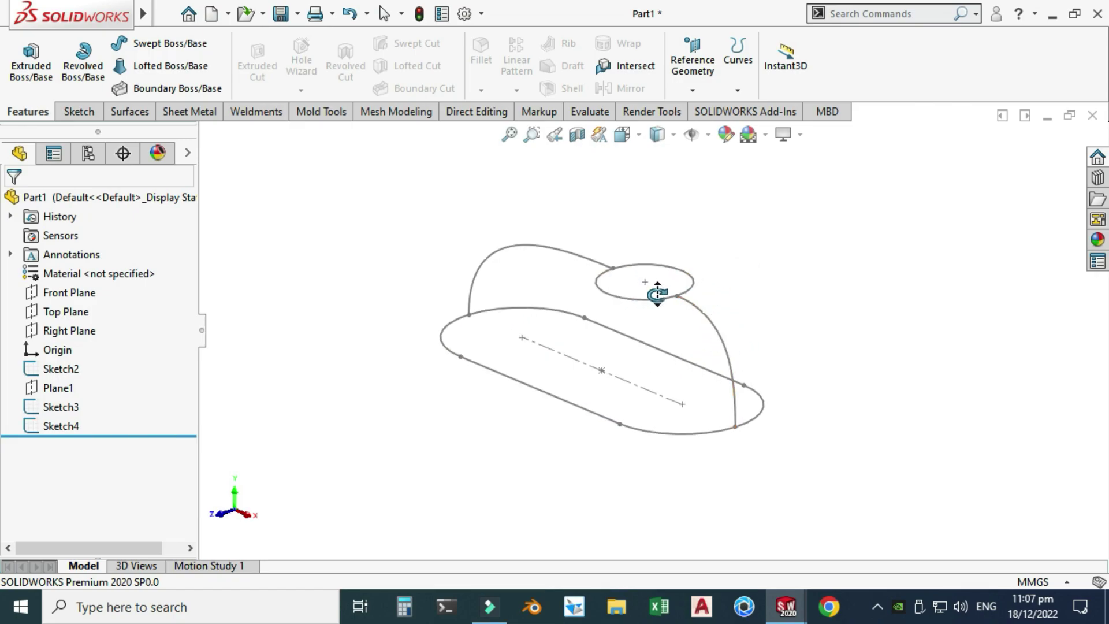
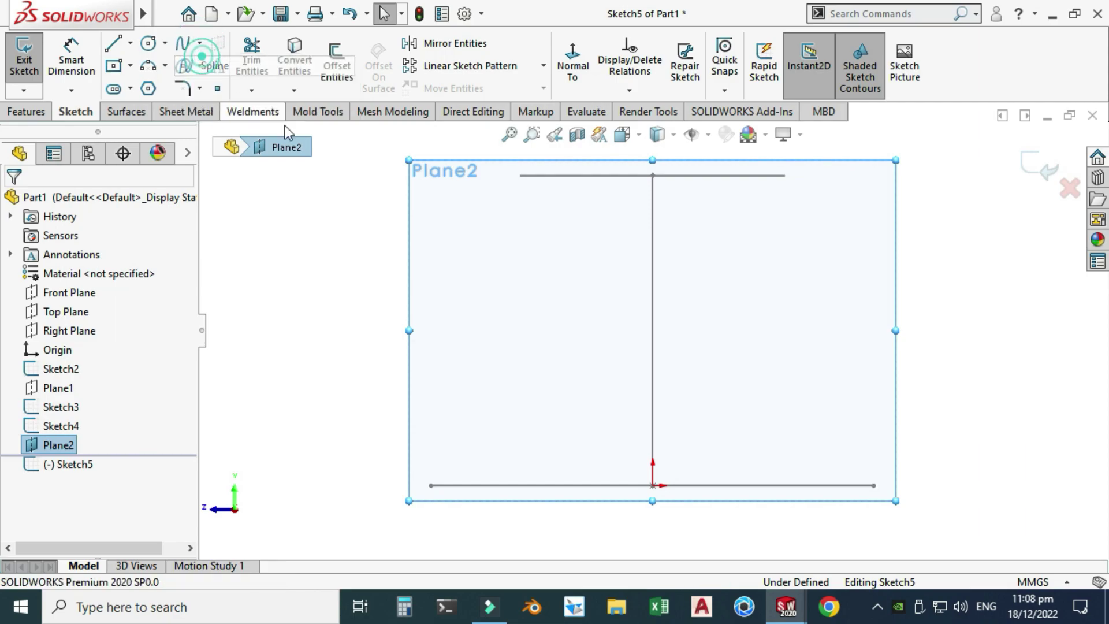
Step: Sketch a two-point spline on Plane2 from just below the circle's left end down to just above the slot's left side
{"action": "left_click", "coordinate": [508, 193]}
{"action": "left_click", "coordinate": [437, 451]}
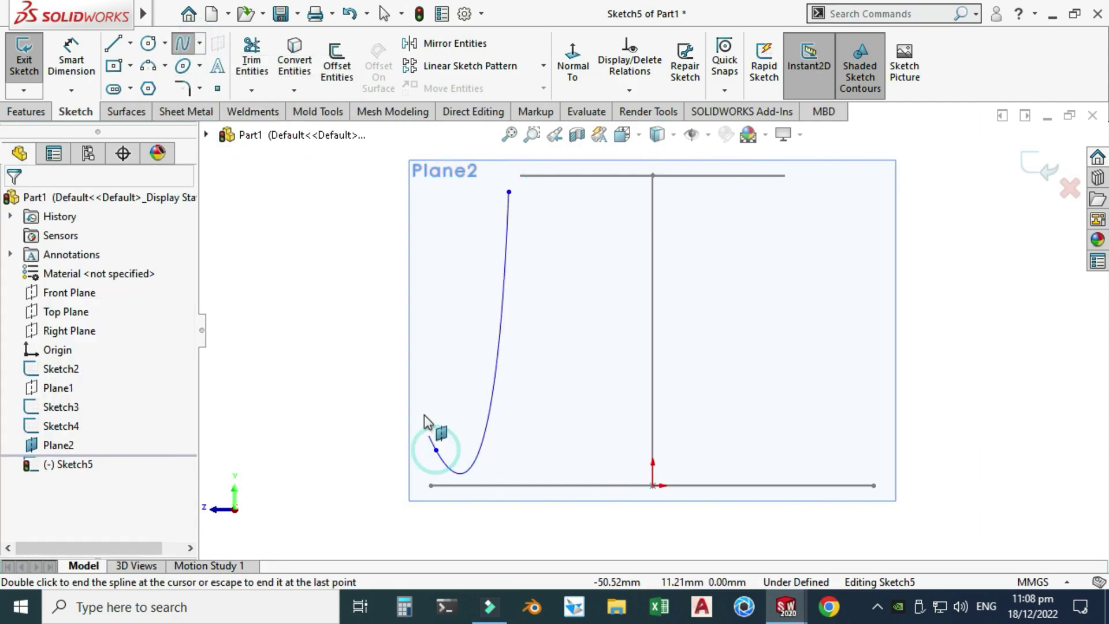
{"action": "key", "text": "Escape"}
Step: Add Pierce relations joining the Plane2 spline's upper endpoint to the circle and its lower endpoint to the slot's straight side
{"action": "right_click", "coordinate": [344, 221]}
{"action": "mouse_move", "coordinate": [476, 253]}
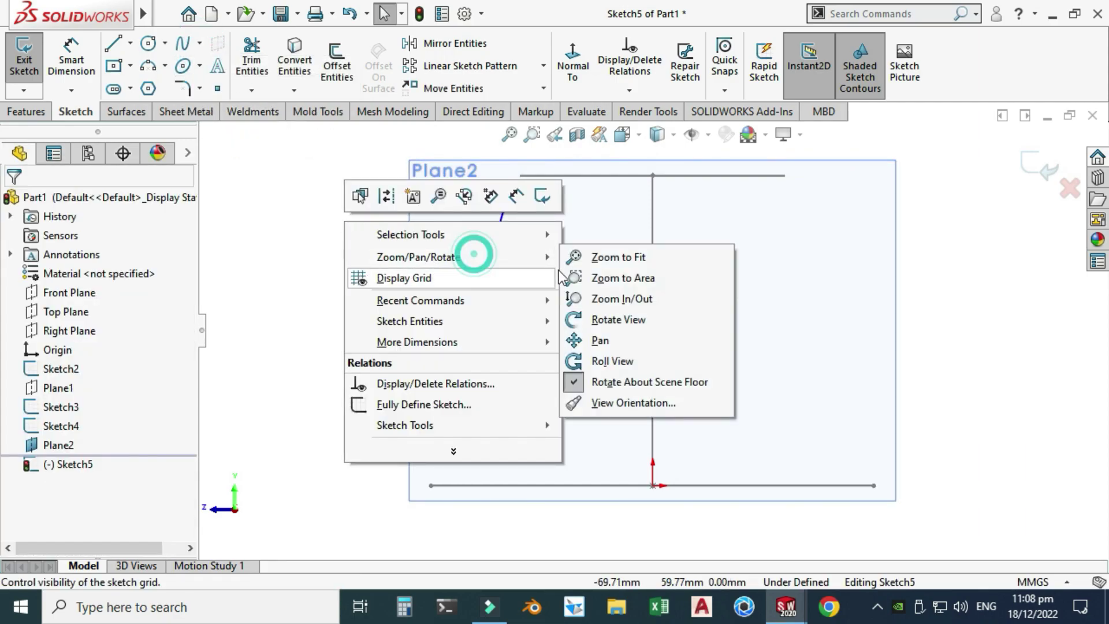
{"action": "left_click", "coordinate": [638, 318]}
{"action": "left_click_drag", "start_coordinate": [639, 318], "coordinate": [542, 255]}
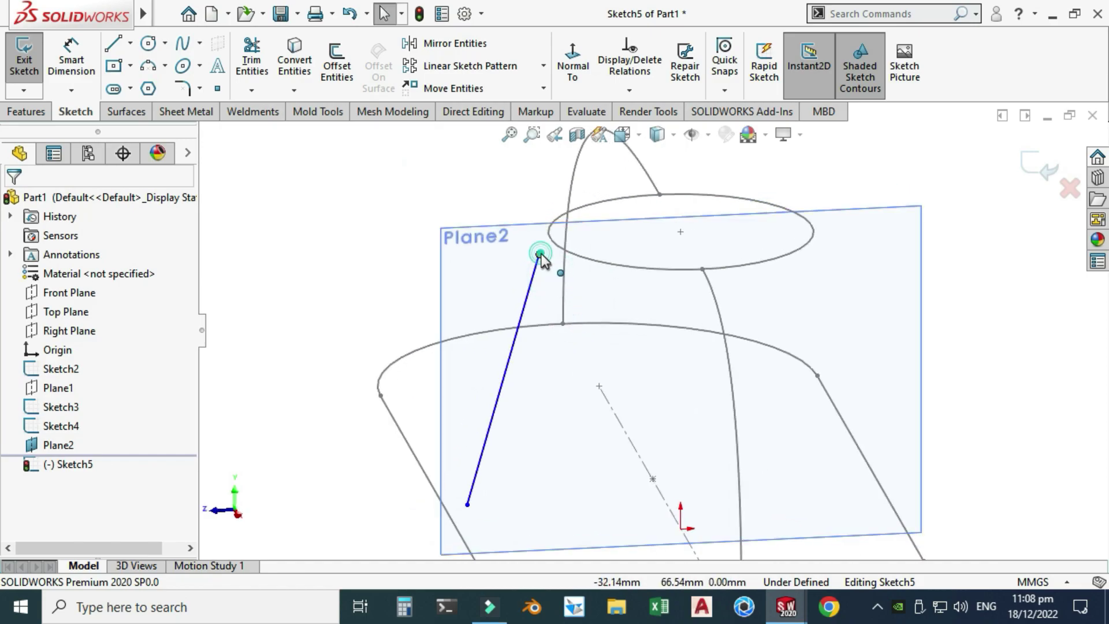
{"action": "left_click", "coordinate": [540, 255]}
{"action": "left_click", "coordinate": [575, 255], "text": "ctrl"}
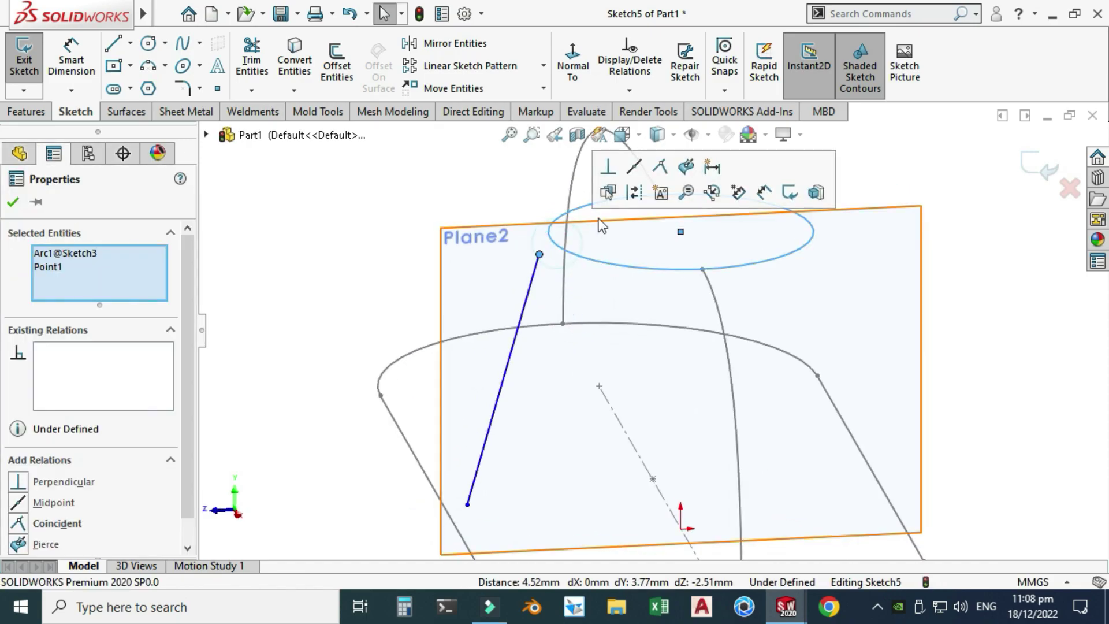
{"action": "left_click", "coordinate": [685, 167]}
{"action": "left_click", "coordinate": [647, 329]}
{"action": "scroll", "coordinate": [647, 330], "scroll_direction": "up", "scroll_amount": 2}
{"action": "left_click", "coordinate": [497, 475]}
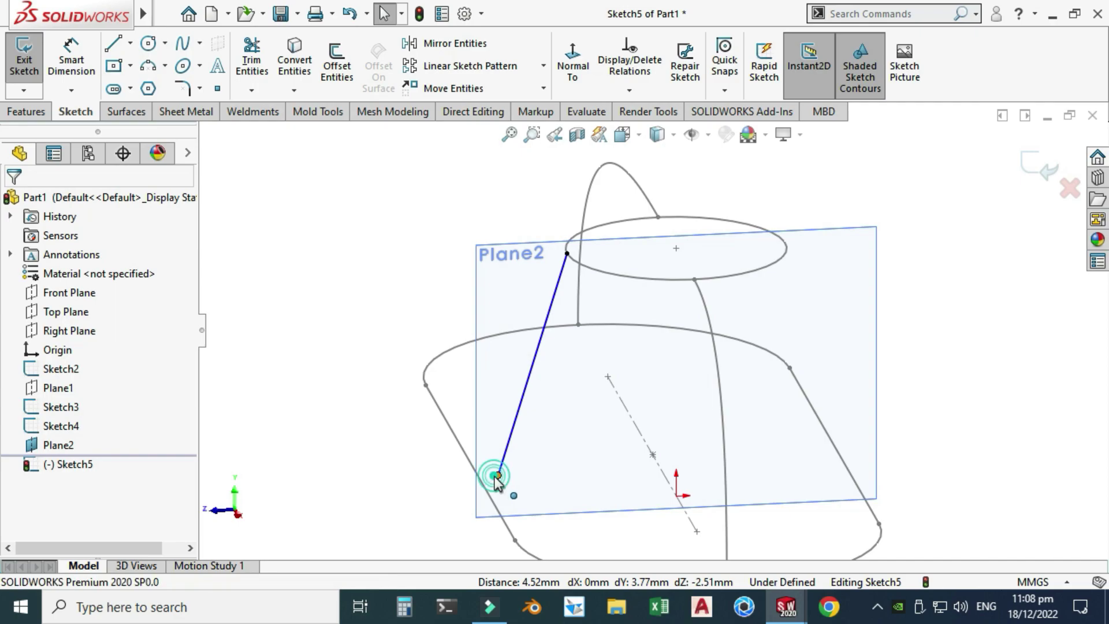
{"action": "left_click", "coordinate": [465, 455], "text": "ctrl"}
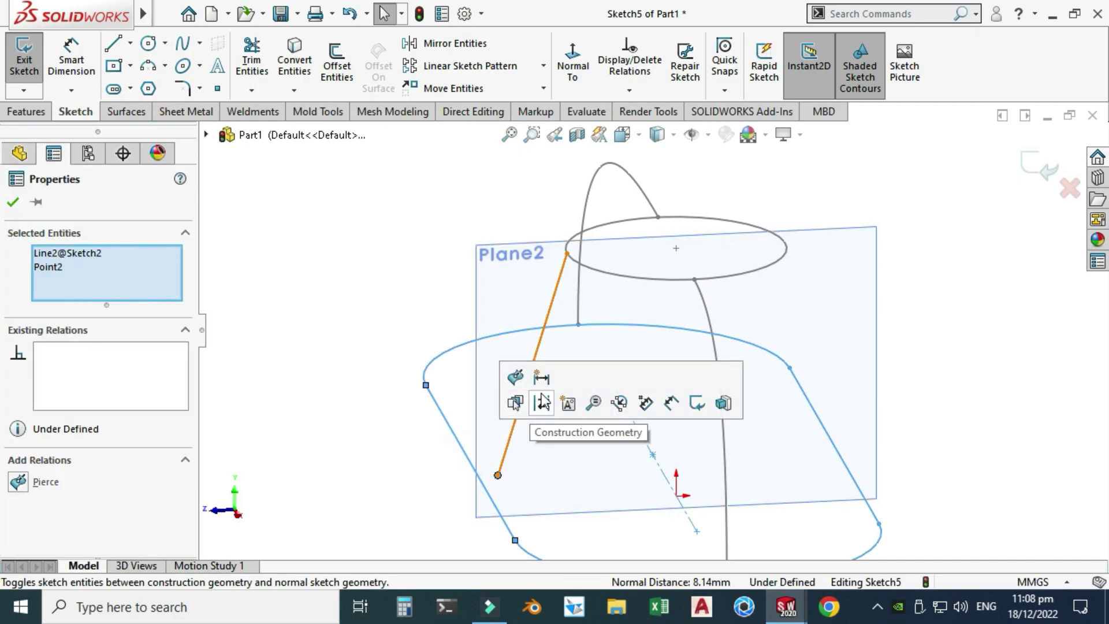
{"action": "left_click", "coordinate": [514, 374]}
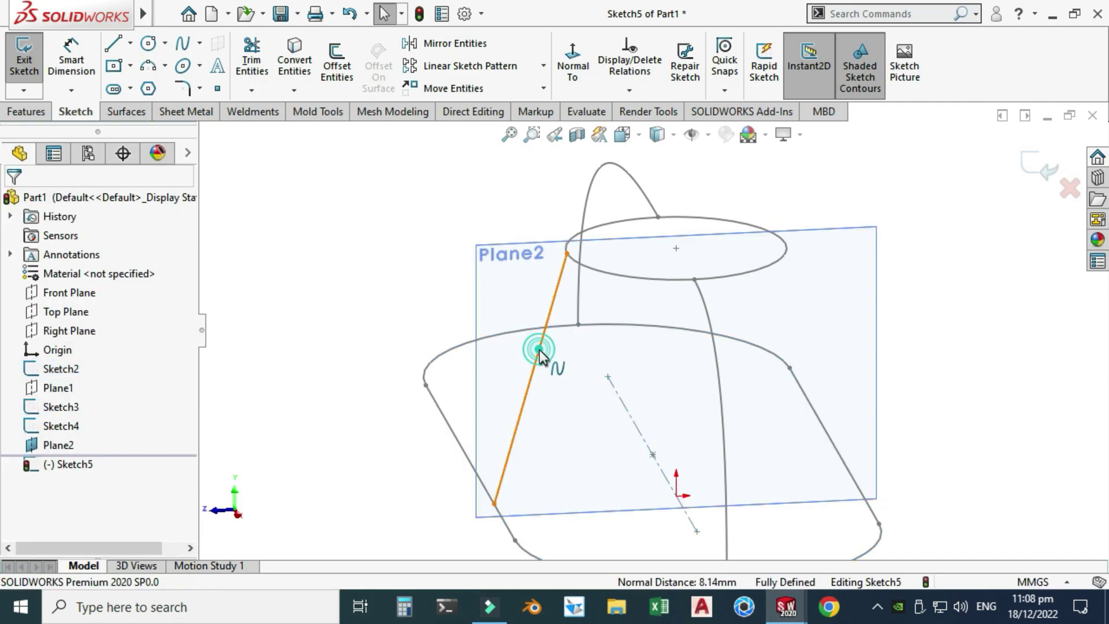
Step: Bow the Plane2 spline outward with its tangent handles, making the upper handle horizontal and the lower handle vertical
{"action": "left_click", "coordinate": [537, 355]}
{"action": "left_click_drag", "start_coordinate": [537, 355], "coordinate": [491, 370]}
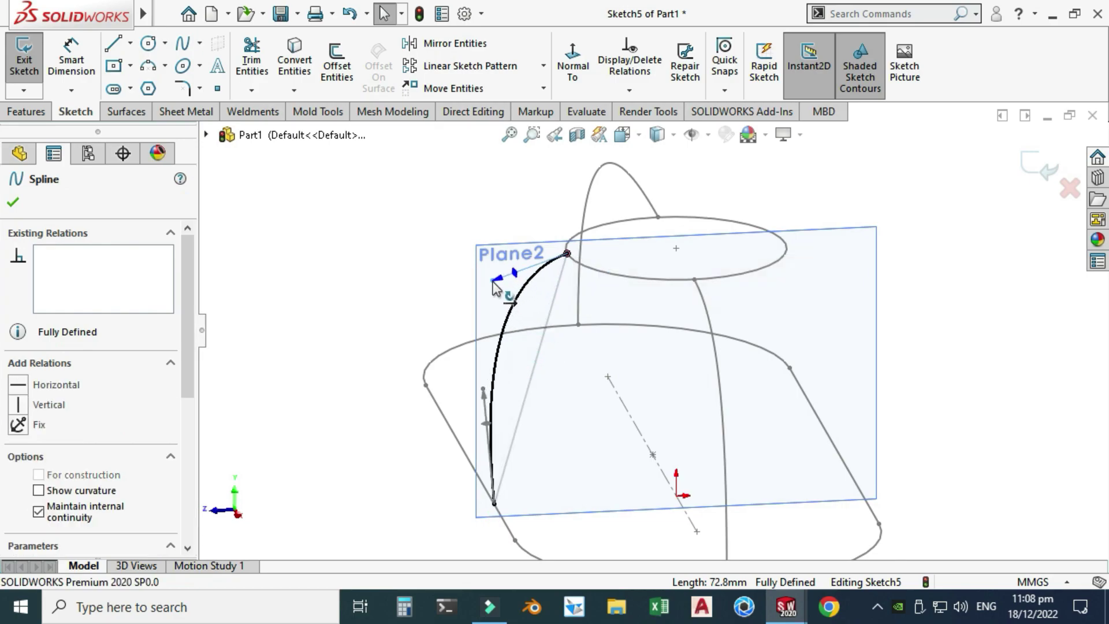
{"action": "left_click", "coordinate": [20, 385]}
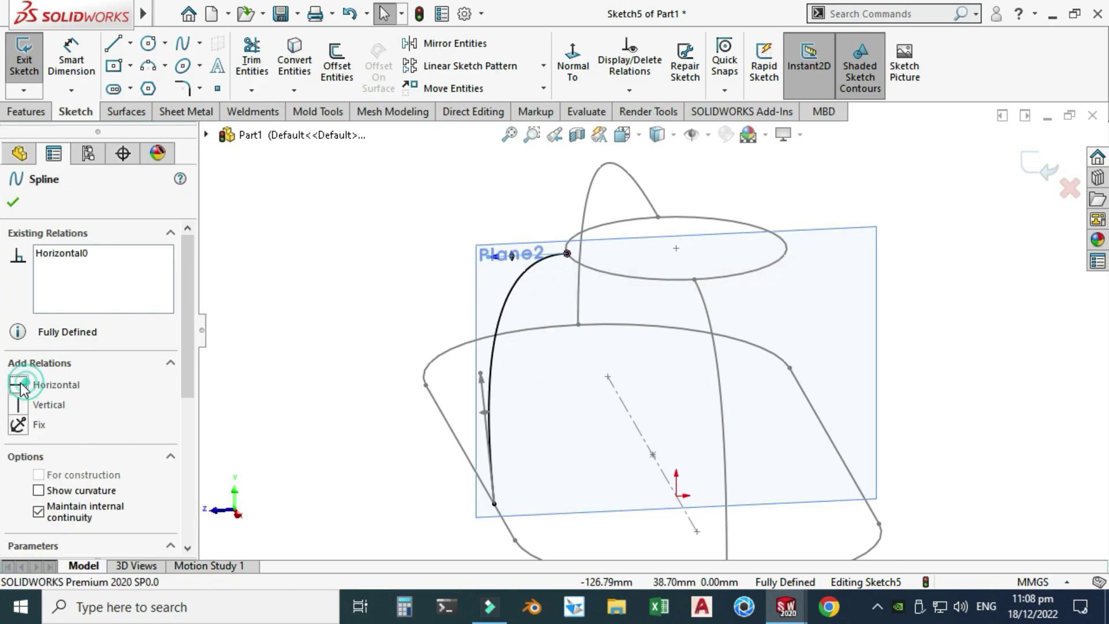
{"action": "left_click", "coordinate": [490, 403]}
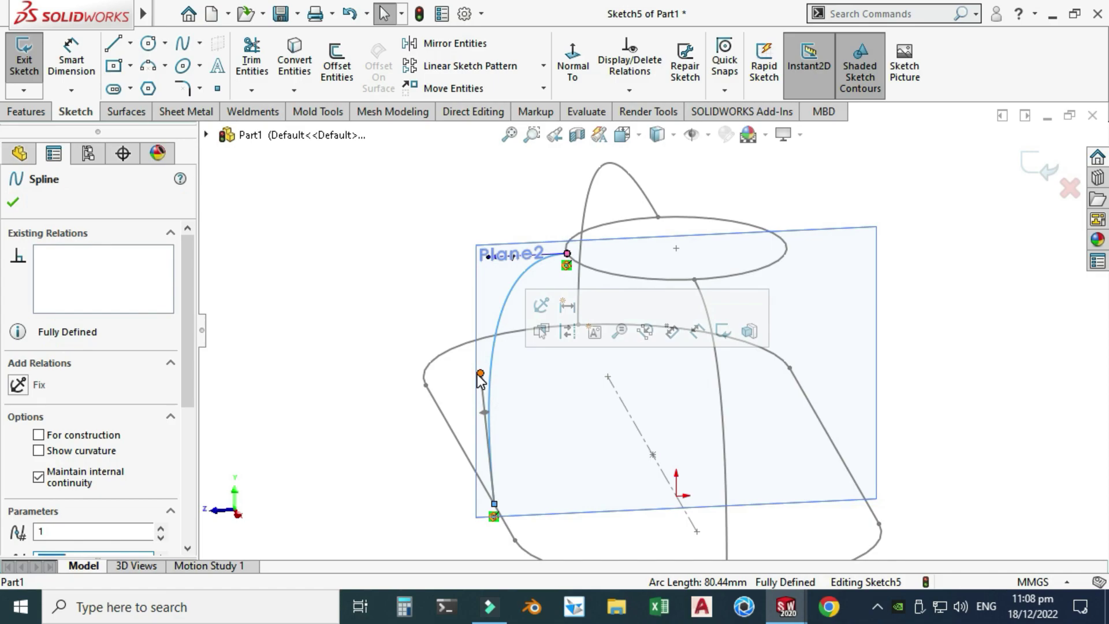
{"action": "left_click", "coordinate": [480, 375]}
{"action": "left_click", "coordinate": [18, 405]}
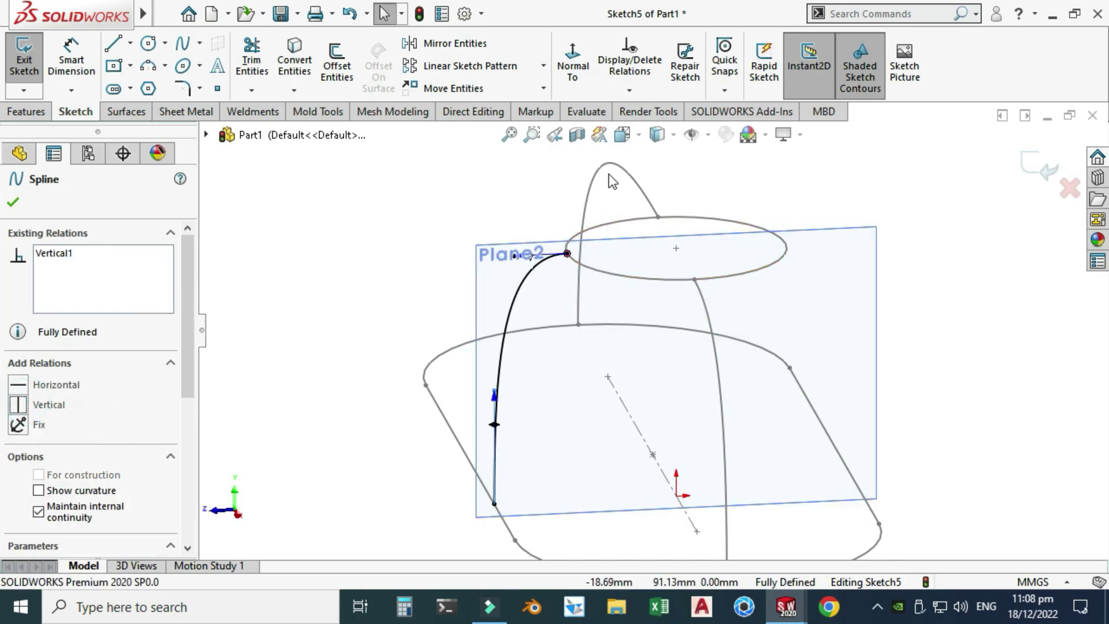
Step: In the Right view, draw a vertical centerline from the circle's center down to the origin
{"action": "left_click", "coordinate": [622, 135]}
{"action": "left_click", "coordinate": [576, 260]}
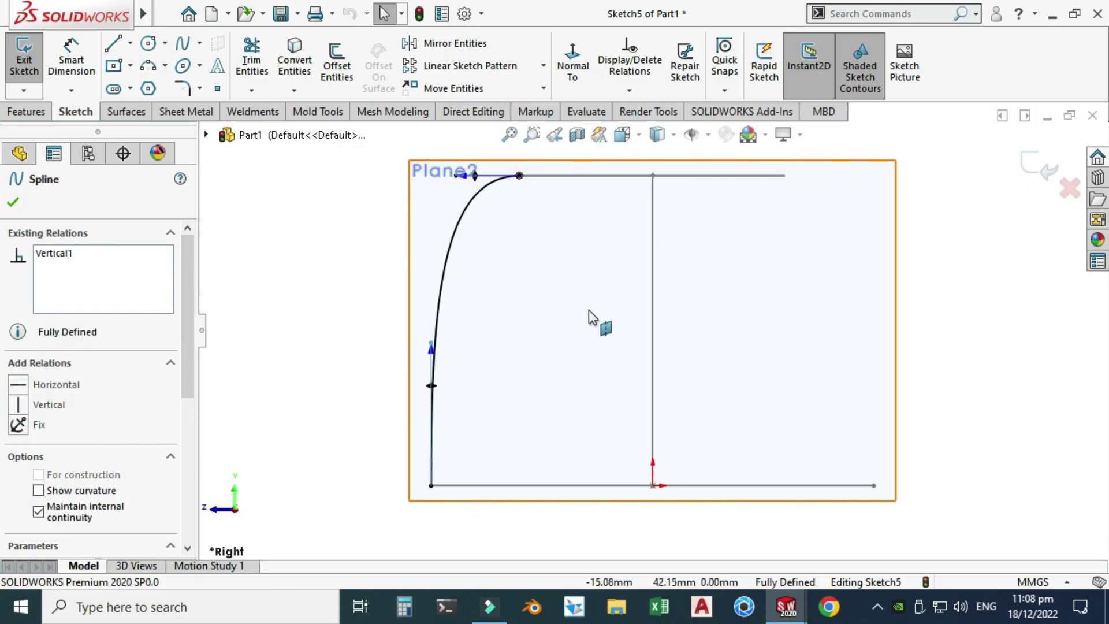
{"action": "left_click", "coordinate": [130, 43]}
{"action": "left_click", "coordinate": [139, 86]}
{"action": "left_click", "coordinate": [651, 175]}
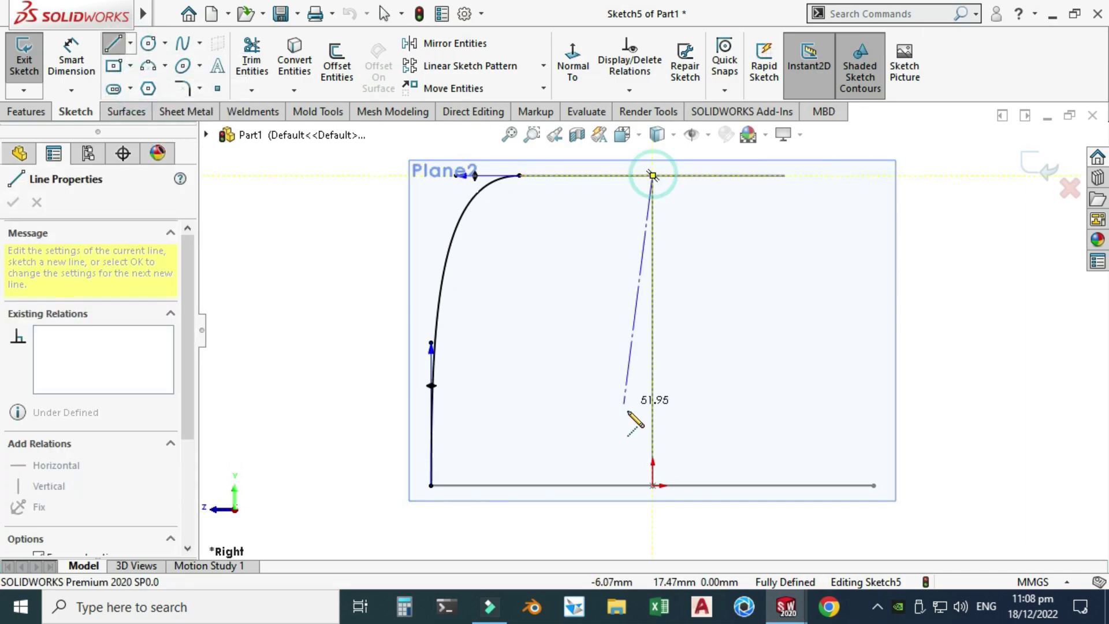
{"action": "left_click", "coordinate": [653, 486]}
{"action": "key", "text": "Escape"}
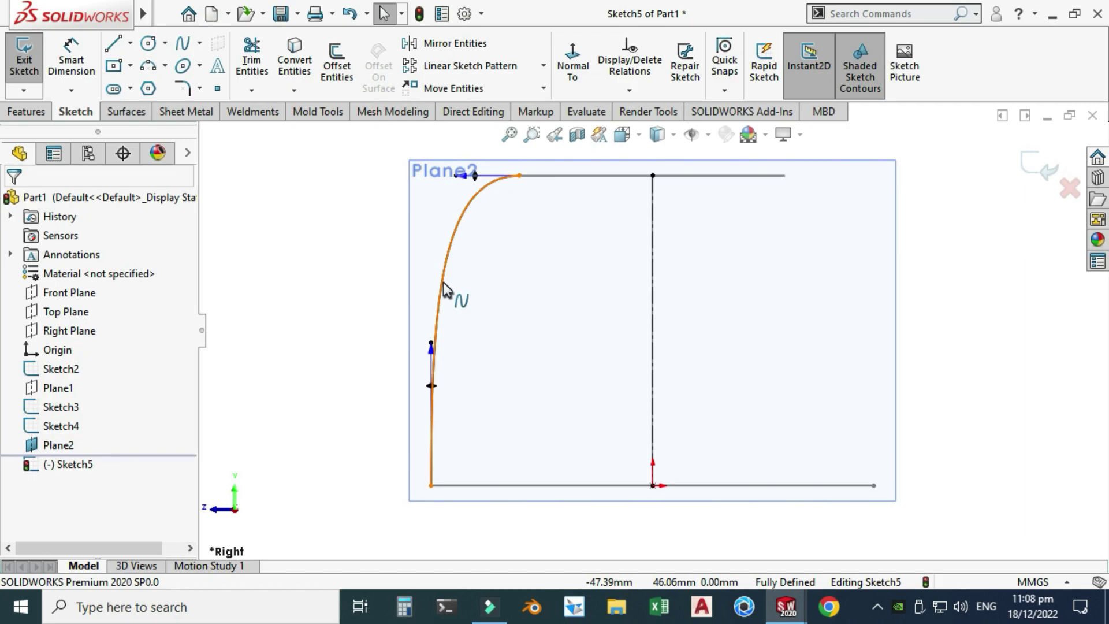
Step: Dimension both tangent handles of the Plane2 spline to 70 mm, the lower vertical one first and the upper horizontal one second
{"action": "left_click", "coordinate": [70, 42]}
{"action": "left_click", "coordinate": [473, 383]}
{"action": "left_click", "coordinate": [362, 291]}
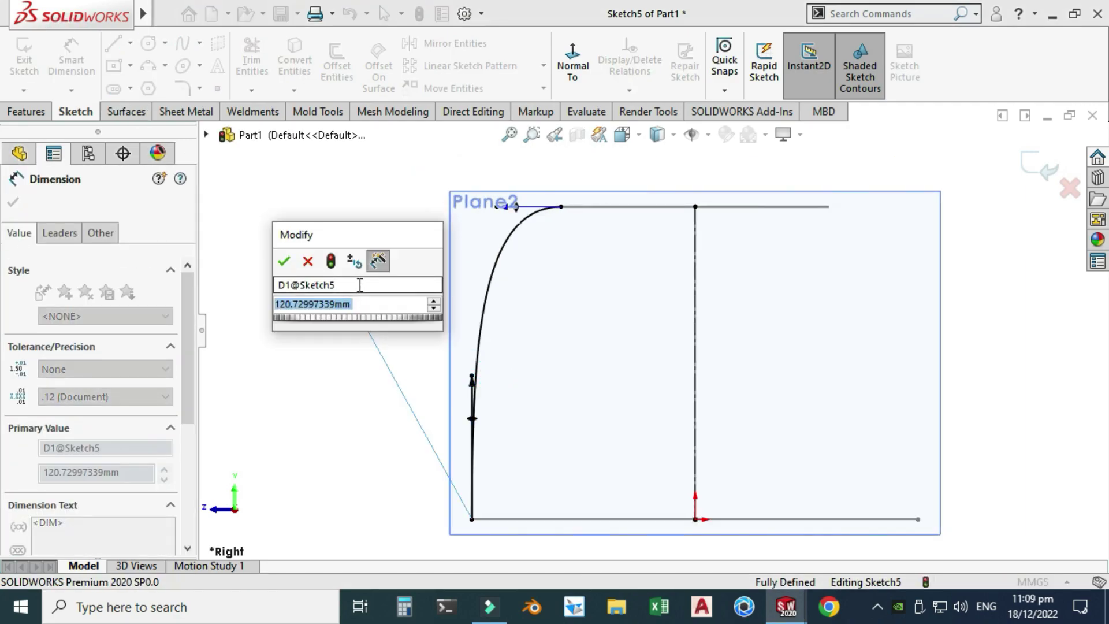
{"action": "type", "text": "70"}
{"action": "key", "text": "Return"}
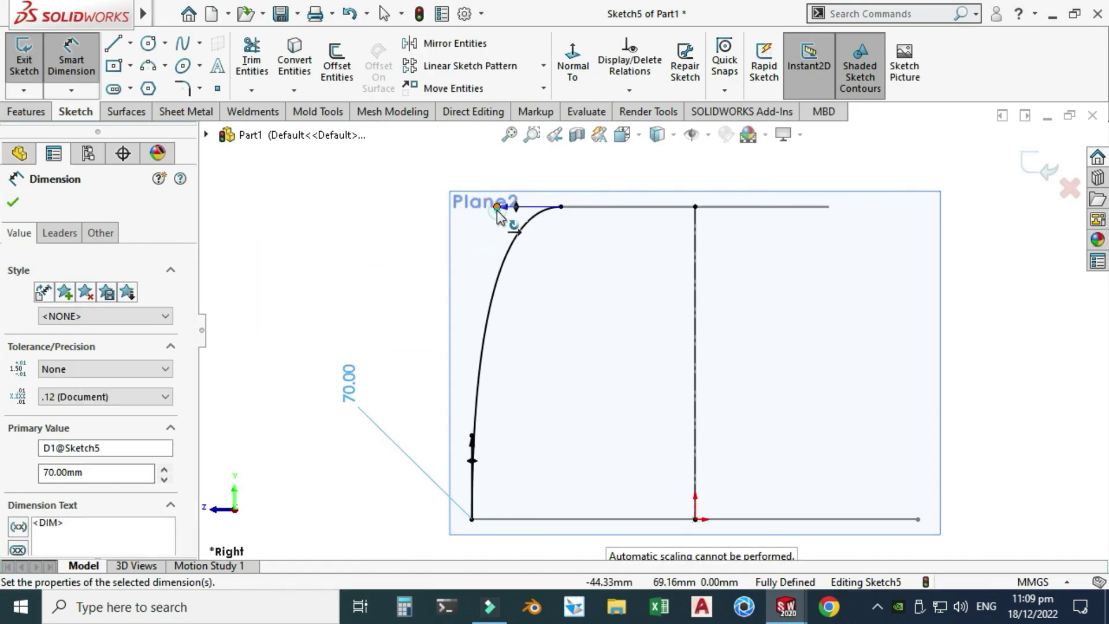
{"action": "left_click", "coordinate": [498, 217]}
{"action": "left_click", "coordinate": [347, 263]}
{"action": "type", "text": "70"}
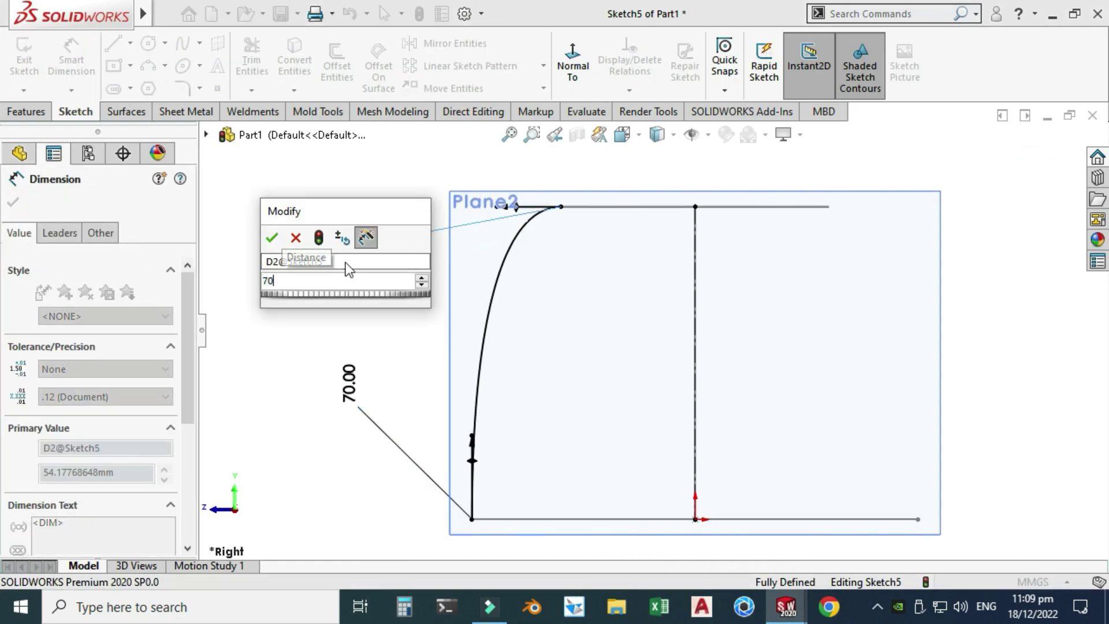
{"action": "key", "text": "Return"}
{"action": "key", "text": "Escape"}
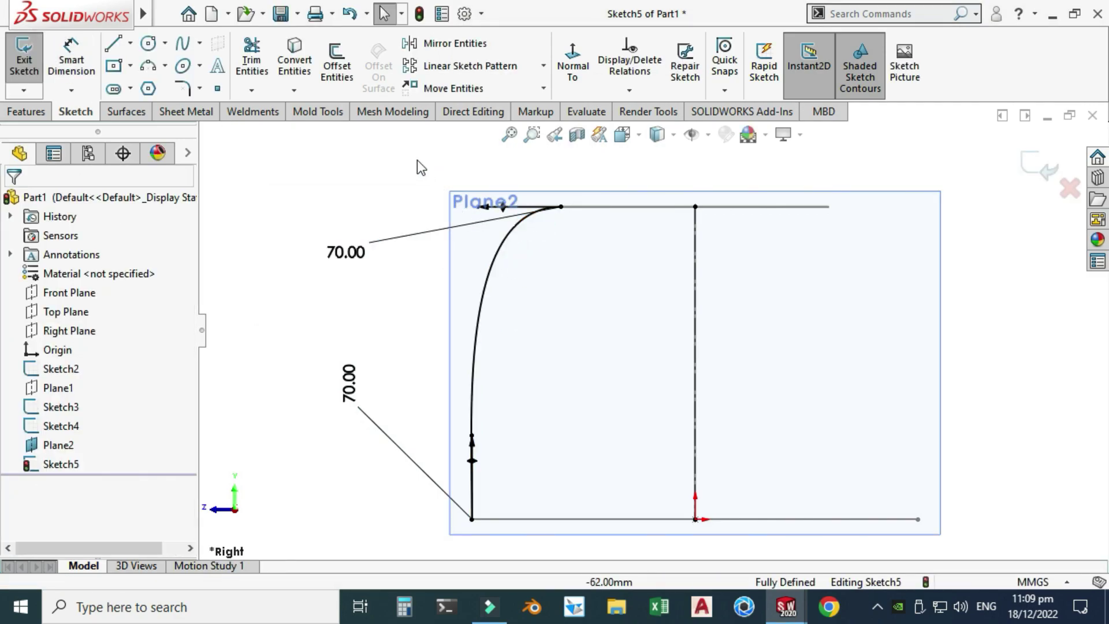
Step: Mirror the Plane2 spline about the vertical centerline, keeping the original as a copy
{"action": "left_click", "coordinate": [445, 43]}
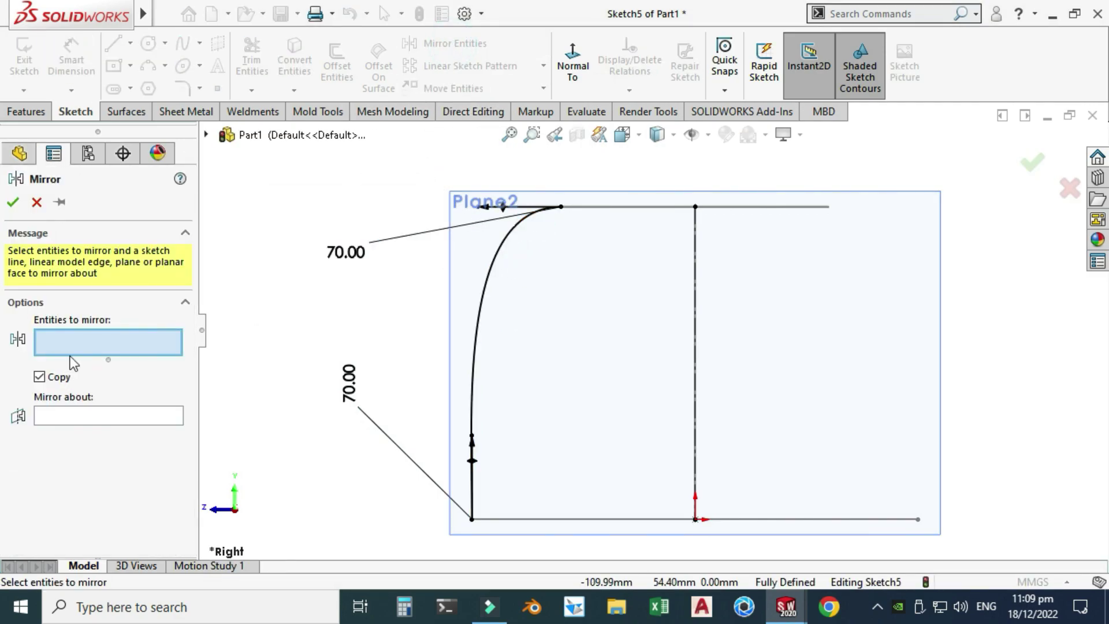
{"action": "left_click", "coordinate": [495, 277]}
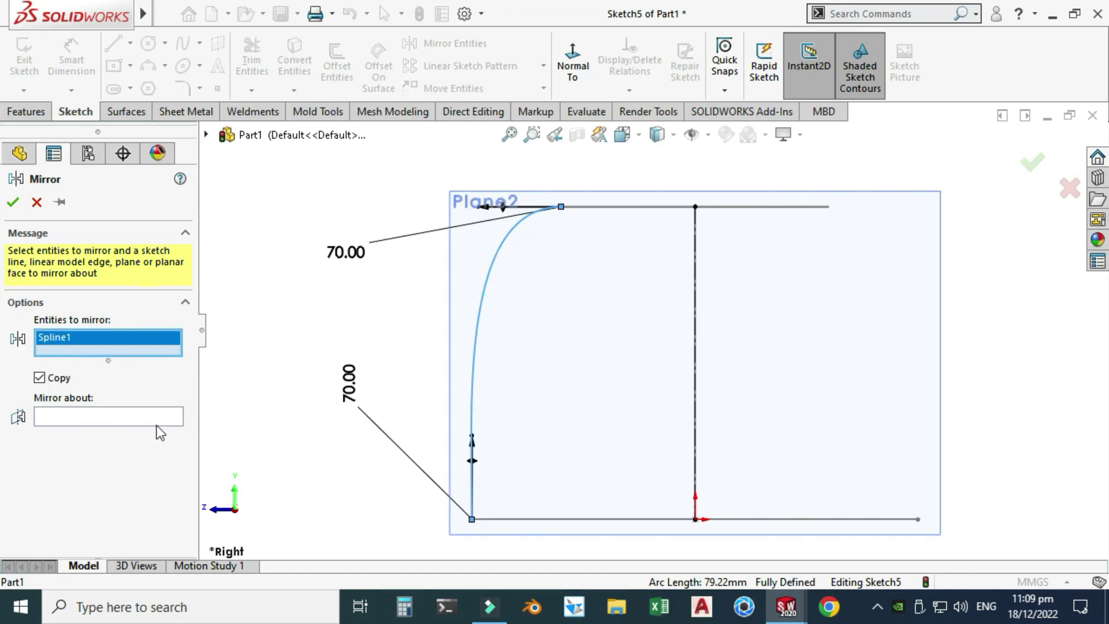
{"action": "left_click", "coordinate": [97, 419]}
{"action": "left_click", "coordinate": [695, 283]}
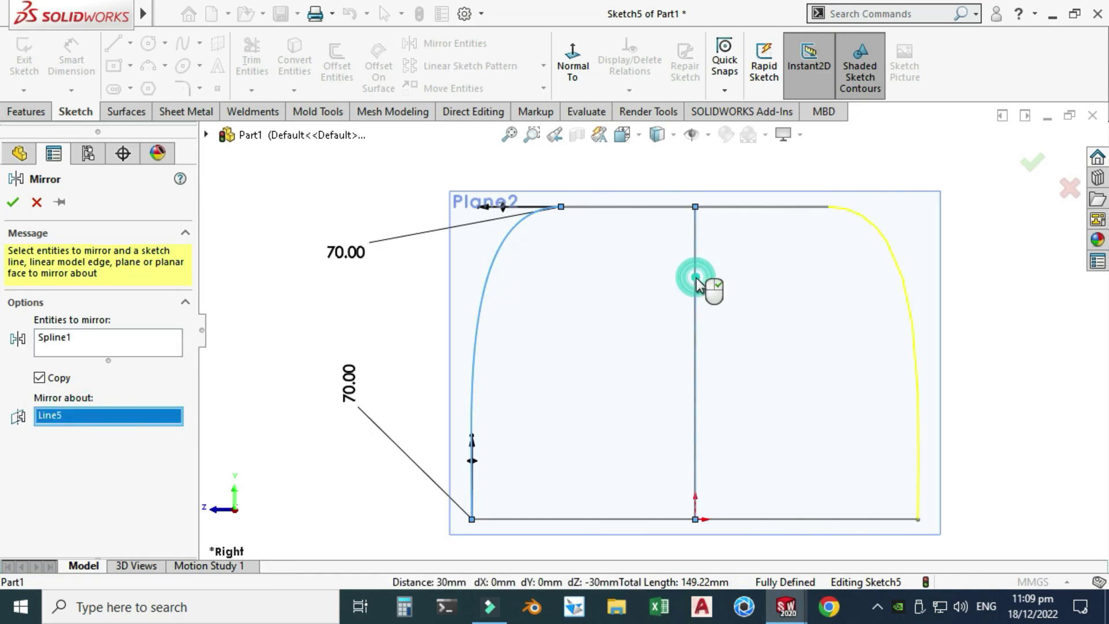
{"action": "left_click", "coordinate": [14, 204]}
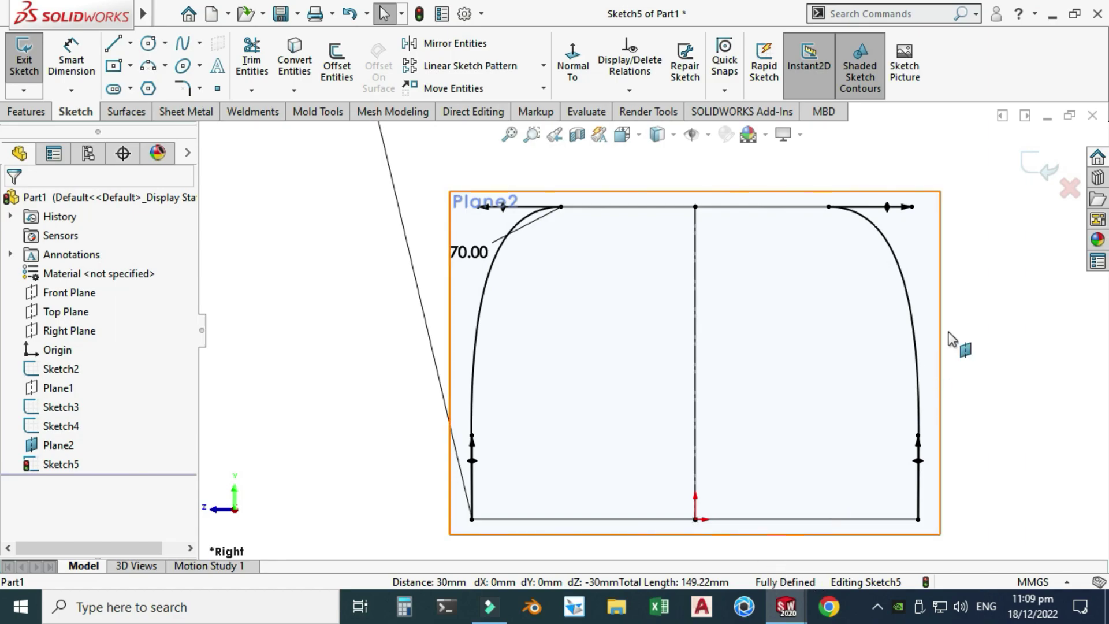
Step: Exit the Plane2 spline sketch and hide Plane2
{"action": "left_click", "coordinate": [1028, 164]}
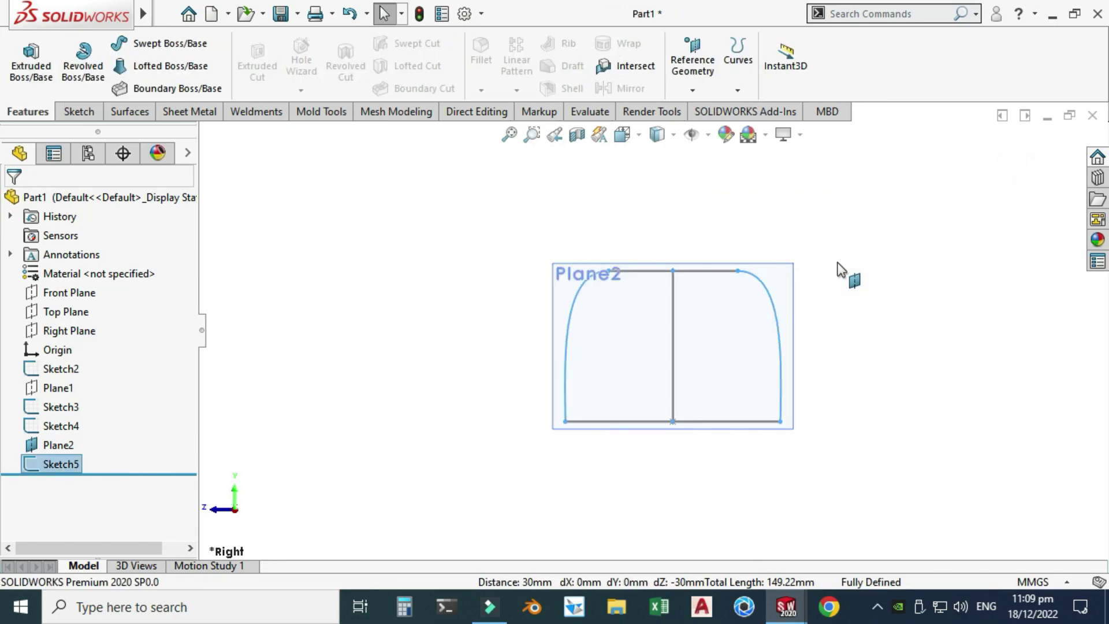
{"action": "right_click", "coordinate": [806, 208]}
{"action": "left_click", "coordinate": [802, 280]}
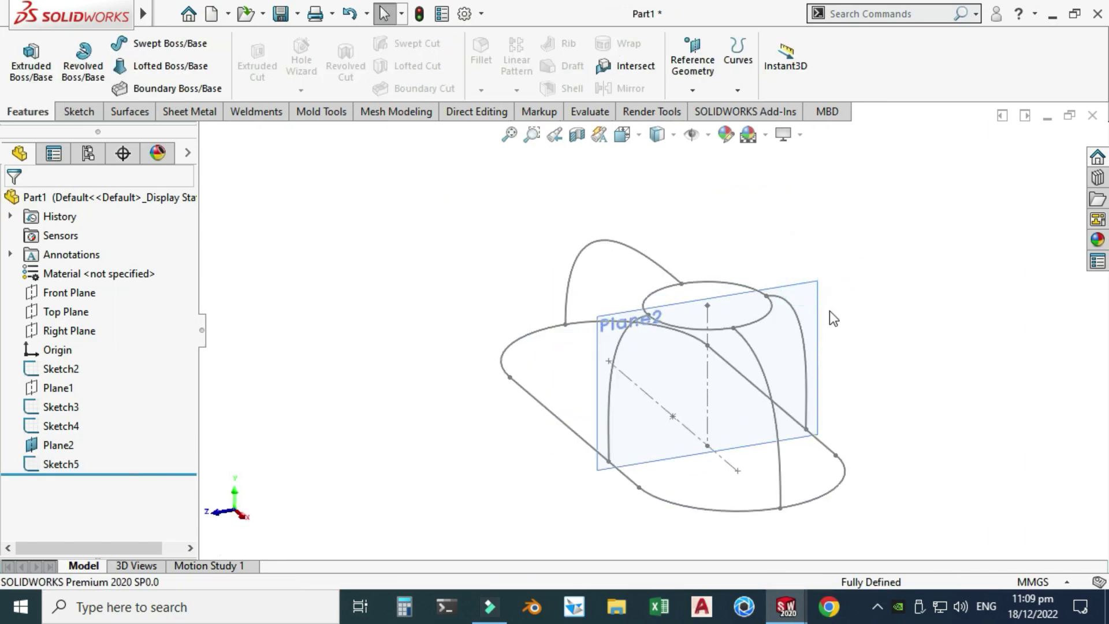
{"action": "left_click", "coordinate": [818, 306]}
{"action": "left_click", "coordinate": [912, 242]}
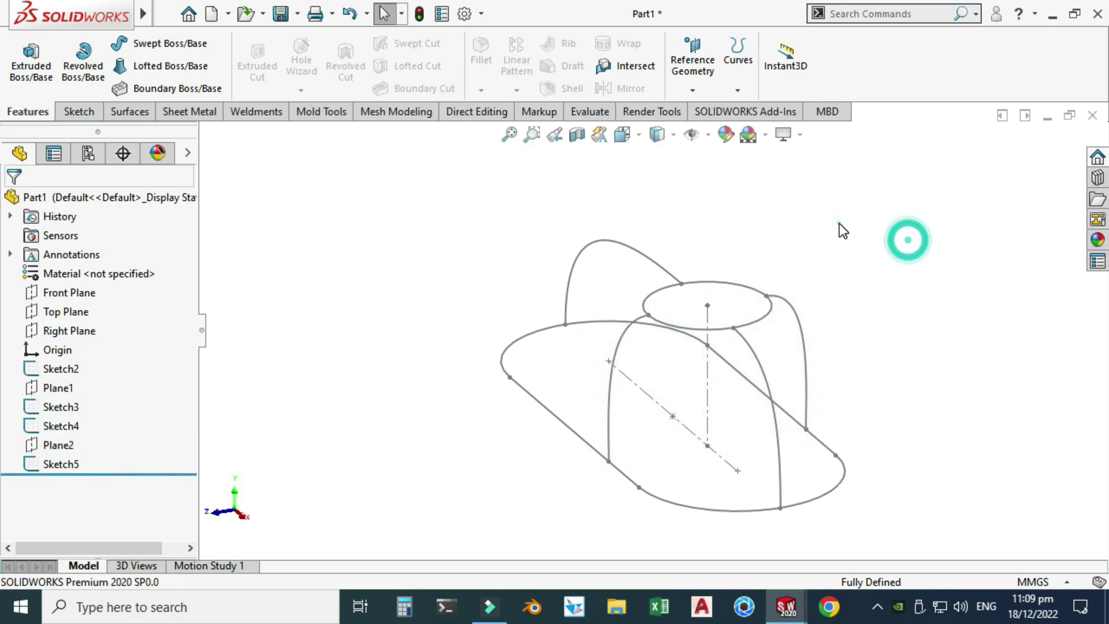
{"action": "right_click", "coordinate": [738, 196]}
{"action": "left_click", "coordinate": [751, 255]}
{"action": "mouse_move", "coordinate": [748, 303]}
{"action": "left_mouse_down"}
{"action": "mouse_move", "coordinate": [790, 292]}
{"action": "mouse_move", "coordinate": [762, 289]}
{"action": "left_mouse_up"}
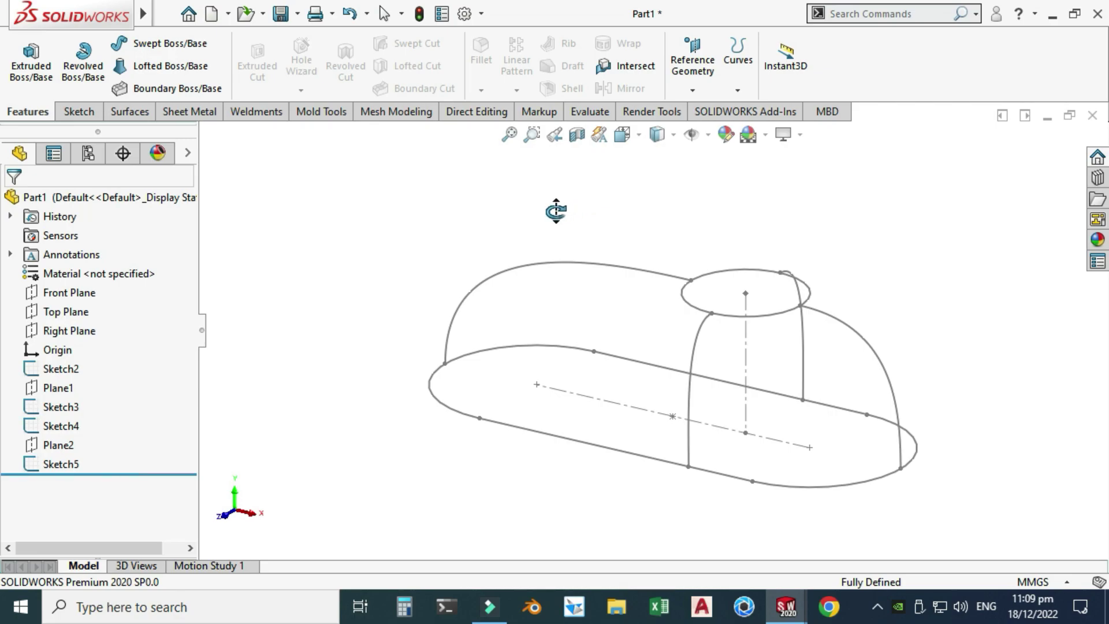
{"action": "key", "text": "Escape"}
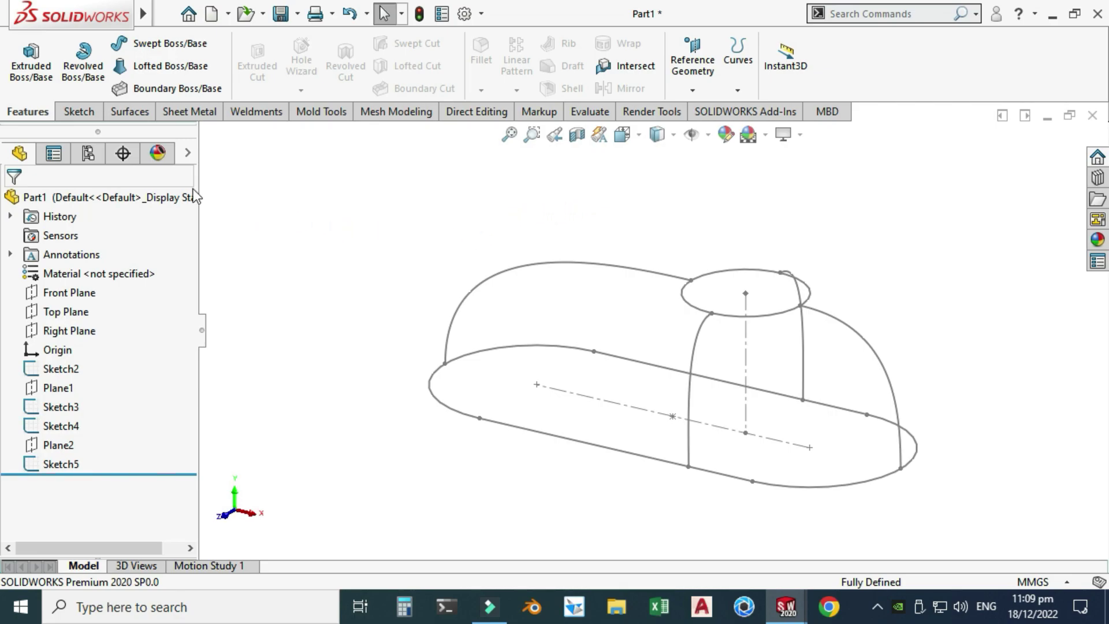
Step: Start a Boundary Surface with the upper circle and base slot as Direction 1 profiles, sliding the slot's connector along its front straight edge
{"action": "left_click", "coordinate": [122, 112]}
{"action": "right_click", "coordinate": [124, 113]}
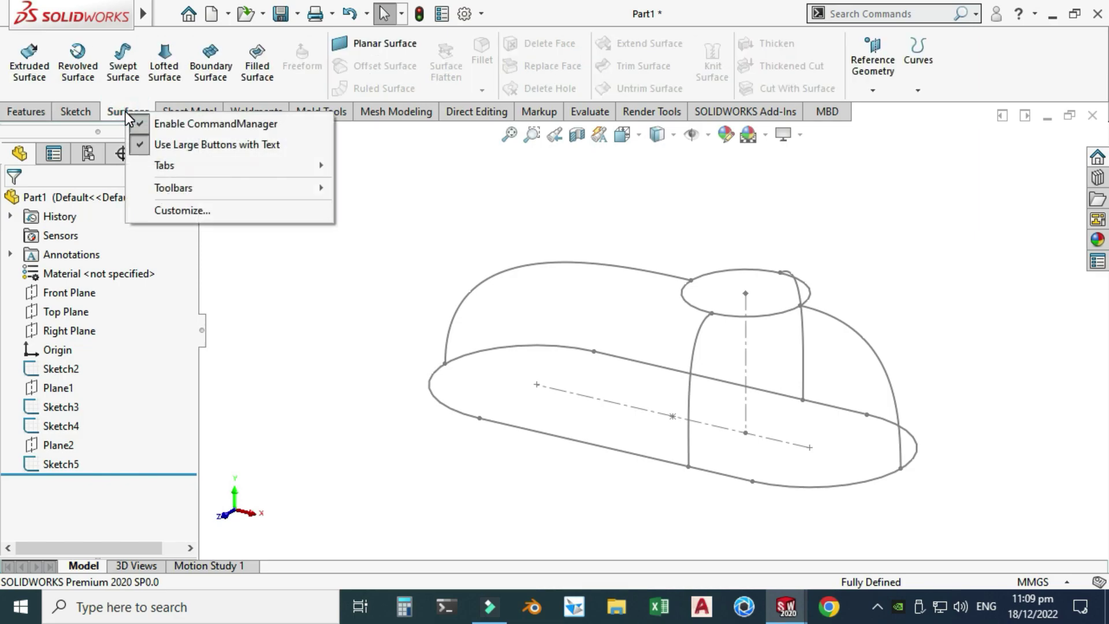
{"action": "mouse_move", "coordinate": [176, 169]}
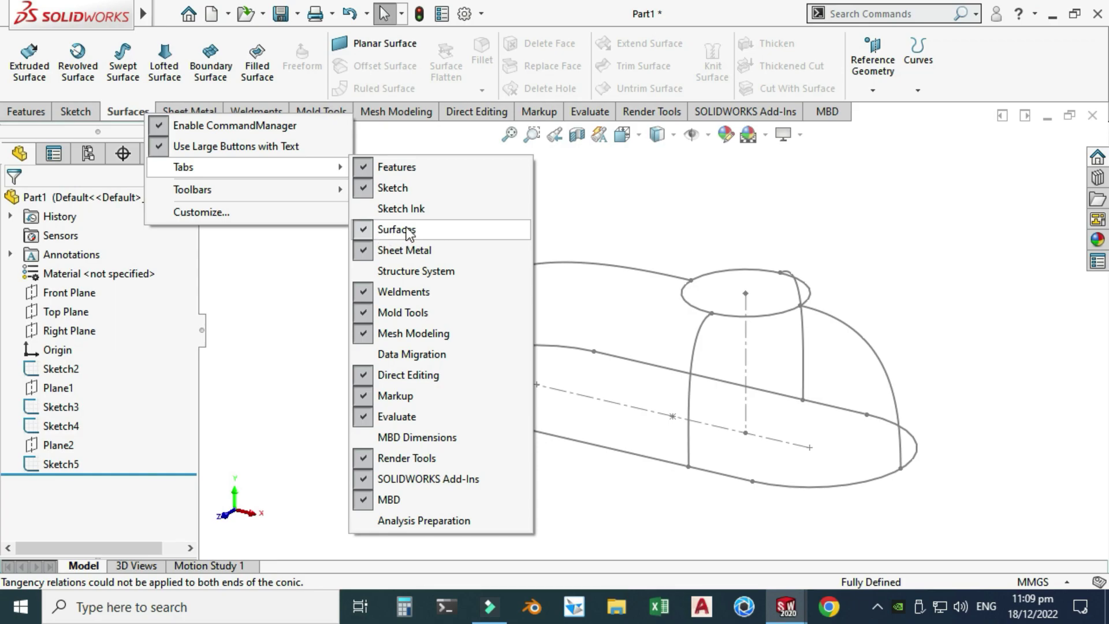
{"action": "left_click", "coordinate": [268, 276]}
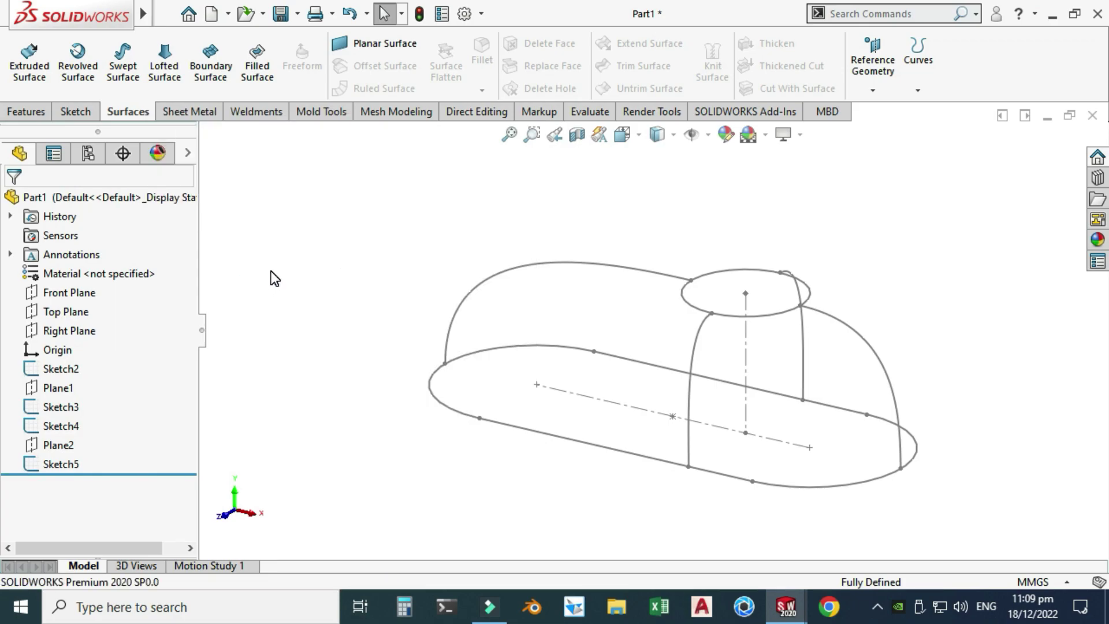
{"action": "left_click", "coordinate": [212, 74]}
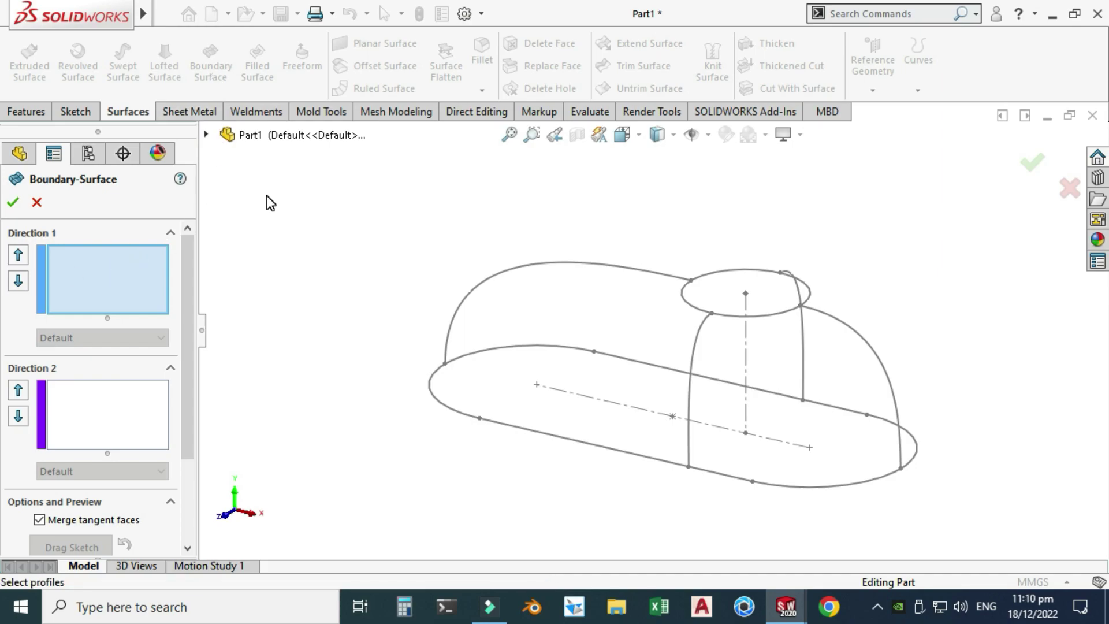
{"action": "left_click", "coordinate": [683, 305]}
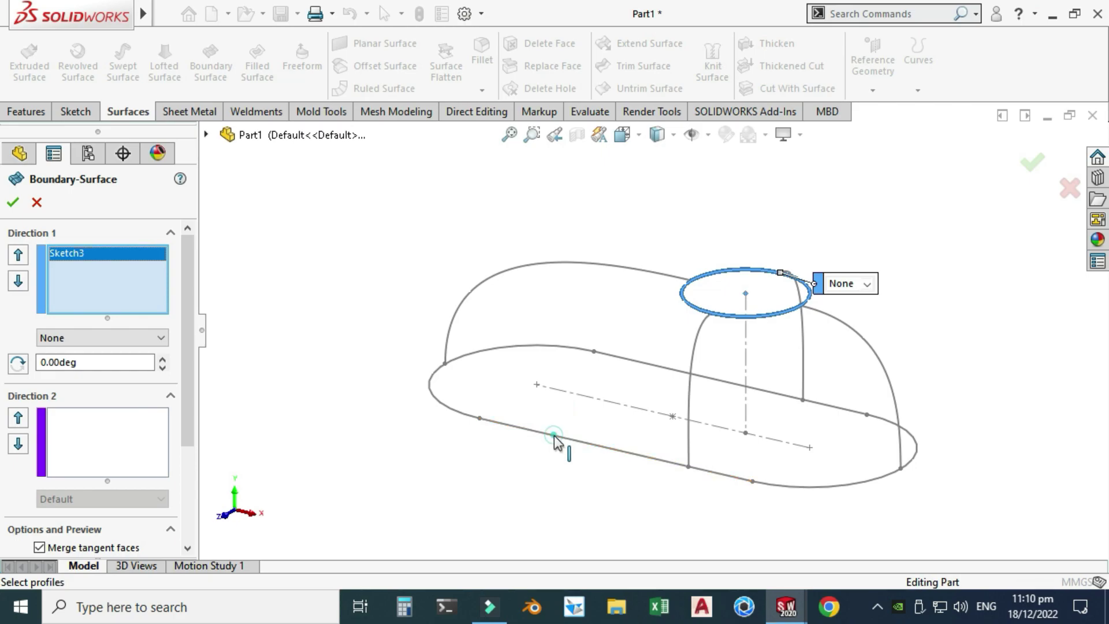
{"action": "left_click", "coordinate": [556, 441]}
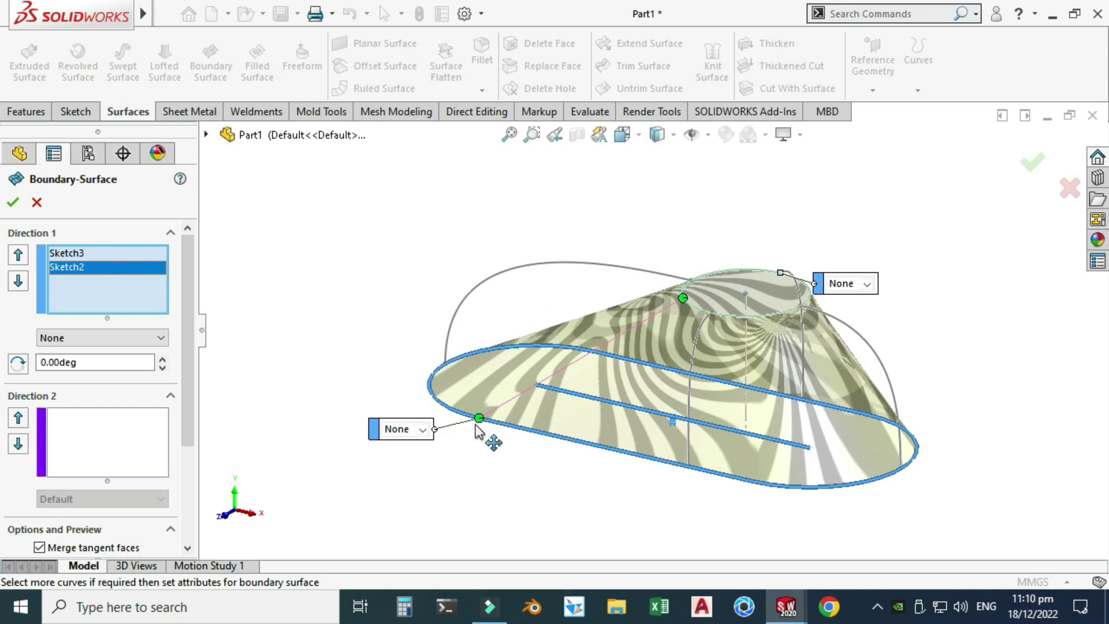
{"action": "left_click_drag", "start_coordinate": [479, 418], "coordinate": [587, 443]}
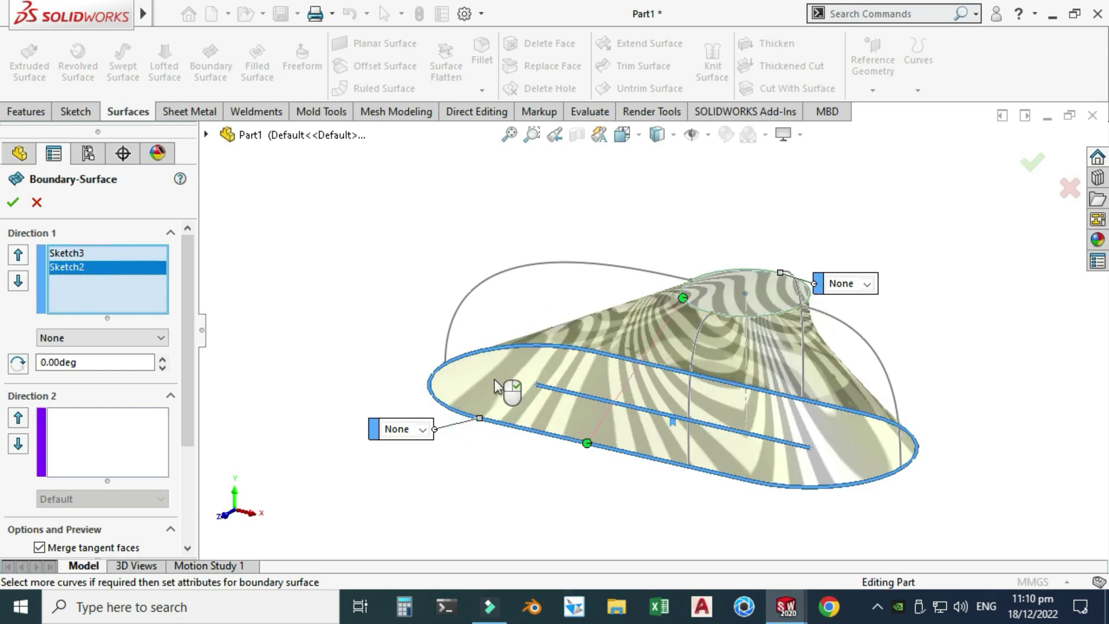
Step: Add the four guide splines as separate open groups in Direction 2, one at a time, and create the boundary surface
{"action": "left_click", "coordinate": [68, 434]}
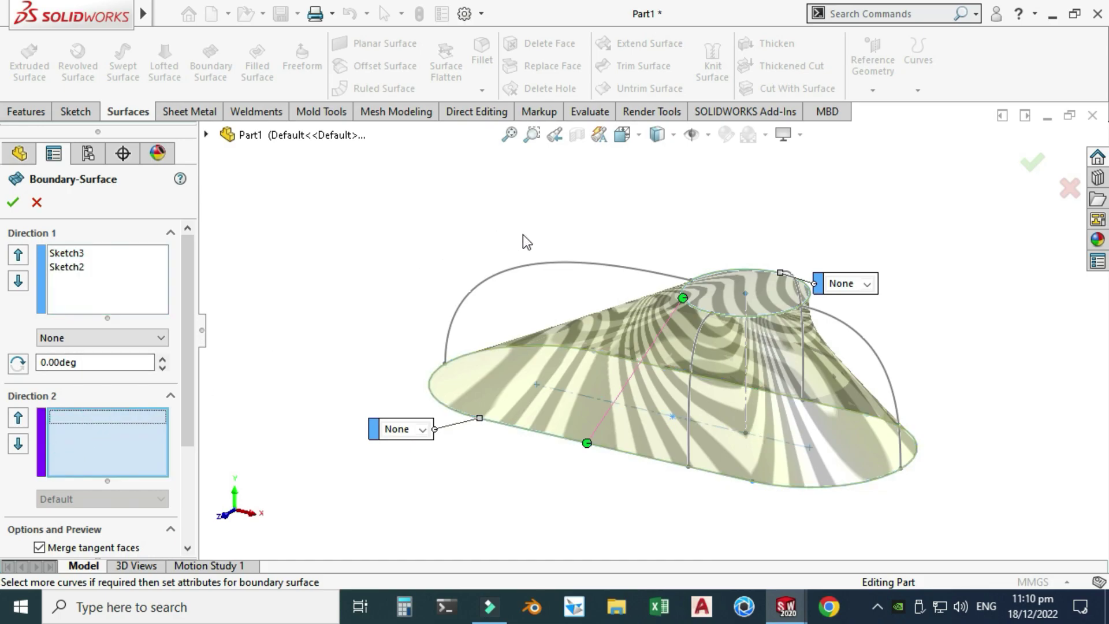
{"action": "left_click", "coordinate": [509, 272]}
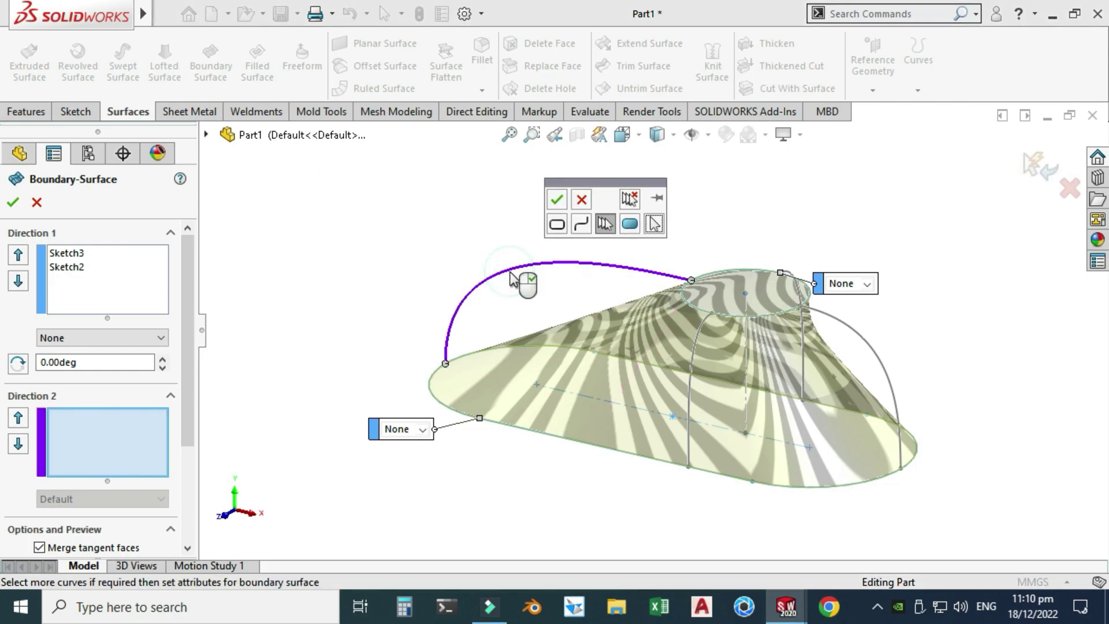
{"action": "left_click", "coordinate": [556, 202]}
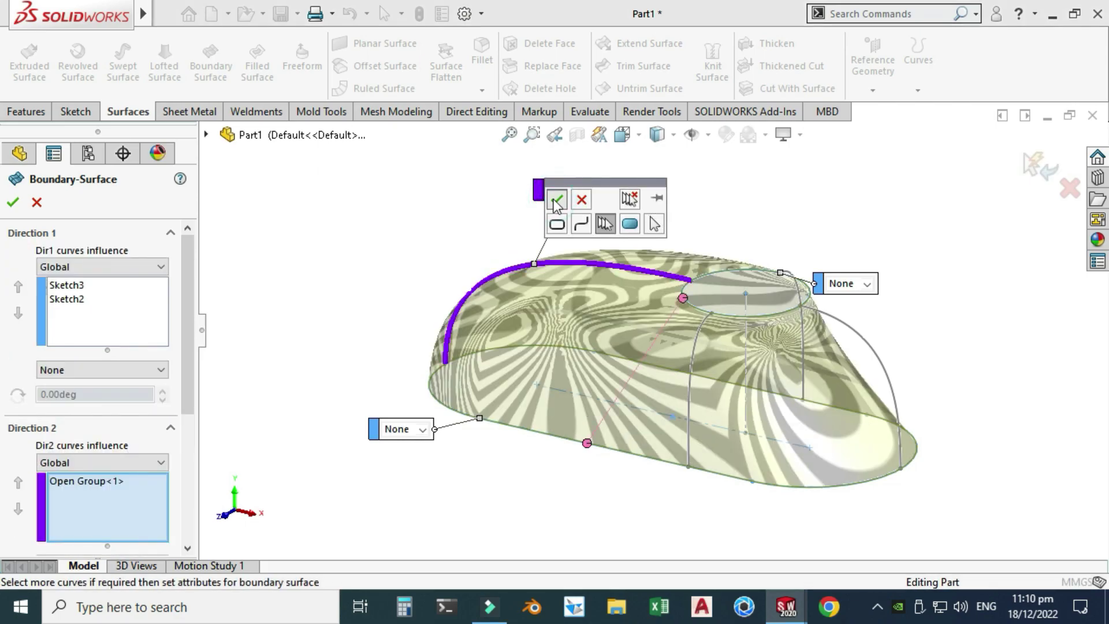
{"action": "left_click", "coordinate": [860, 334]}
{"action": "left_click", "coordinate": [795, 387]}
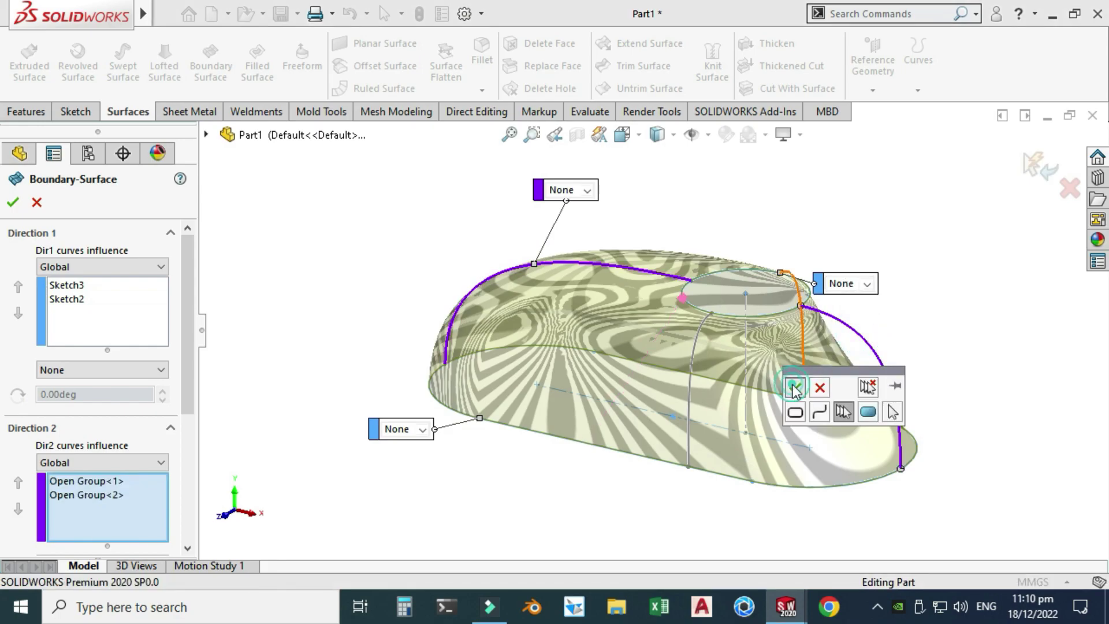
{"action": "left_click", "coordinate": [692, 355]}
{"action": "left_click", "coordinate": [738, 412]}
{"action": "left_click", "coordinate": [803, 332]}
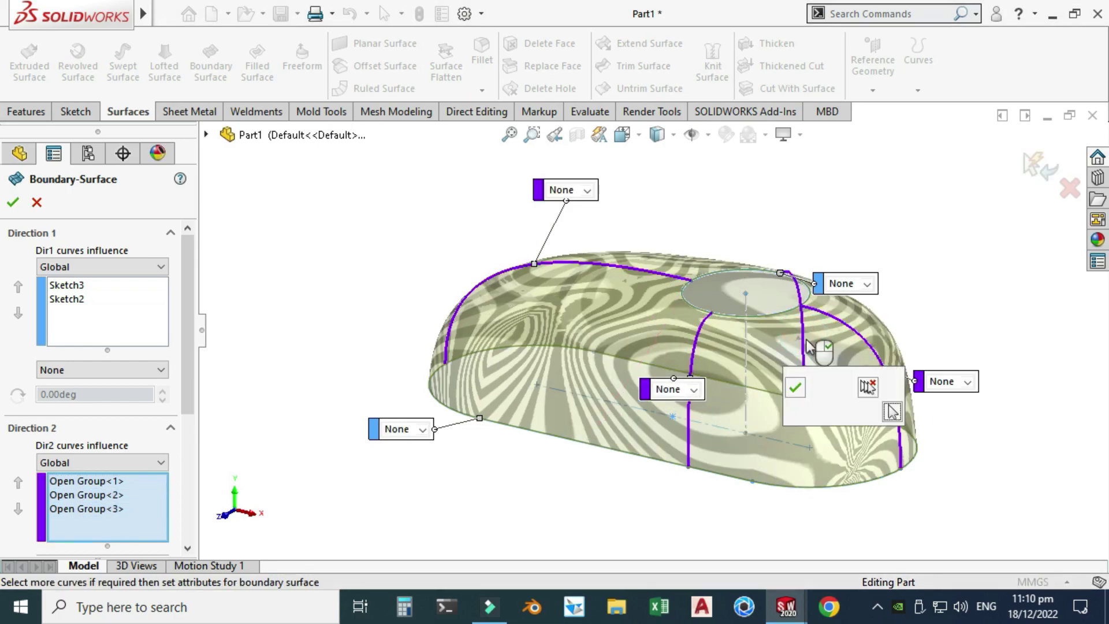
{"action": "left_click", "coordinate": [796, 386]}
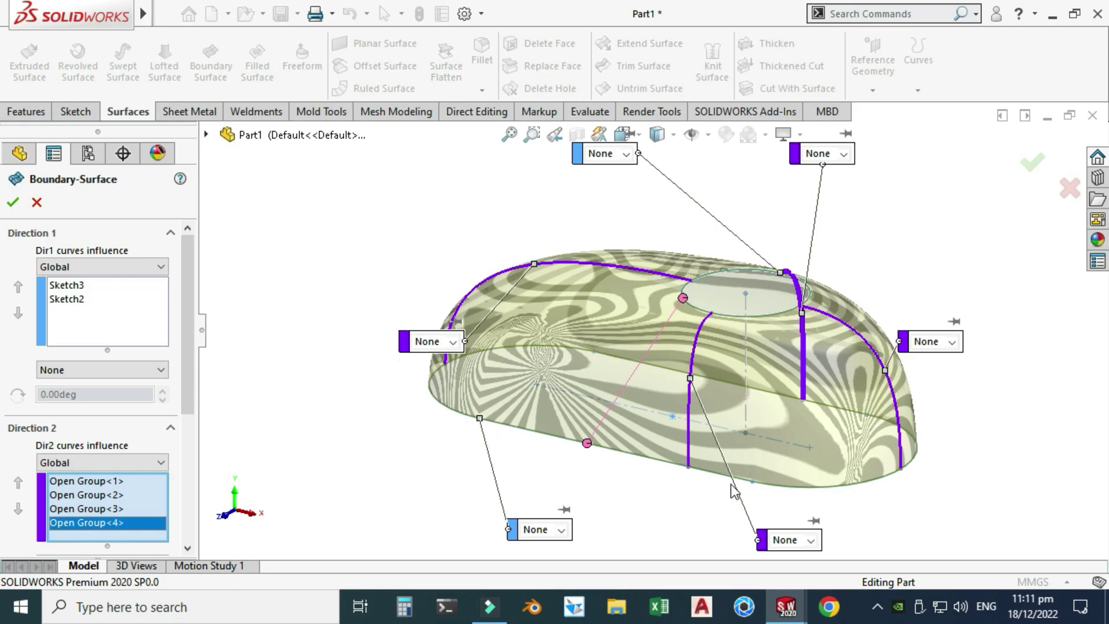
{"action": "left_click", "coordinate": [13, 202]}
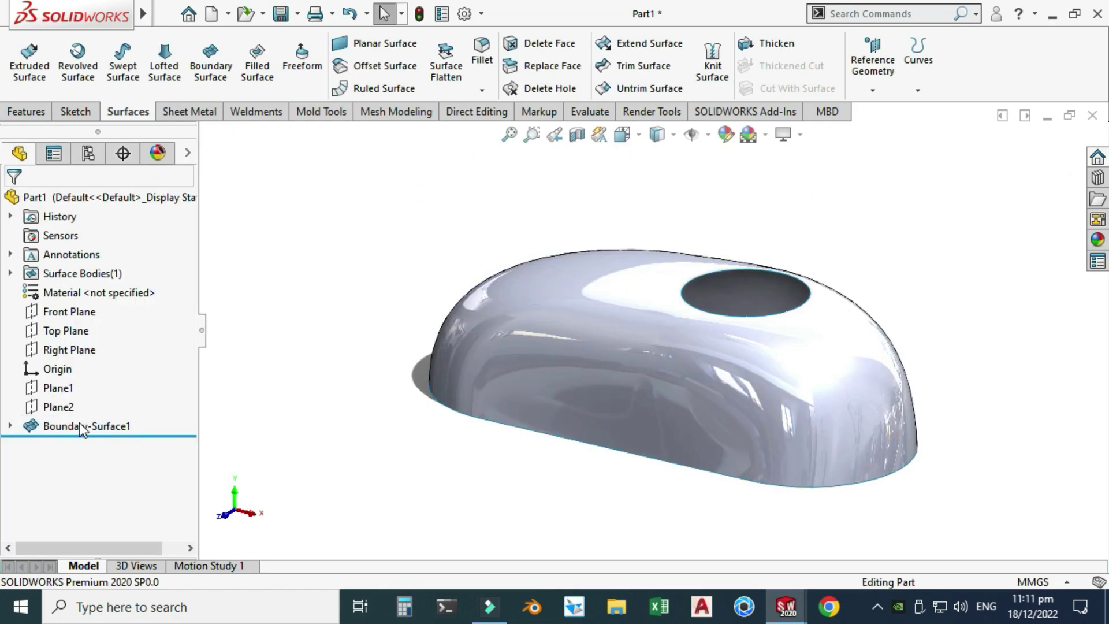
Step: Reopen the boundary surface and review the circle profile's tangency options, keeping None
{"action": "left_click", "coordinate": [83, 424]}
{"action": "left_click", "coordinate": [98, 379]}
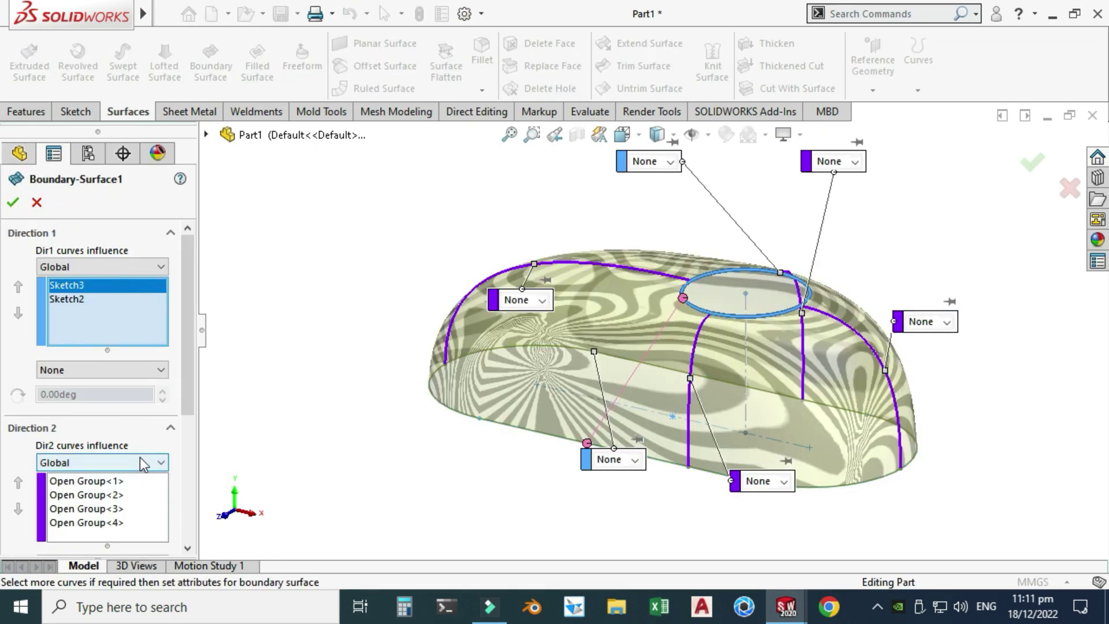
{"action": "left_click", "coordinate": [162, 370]}
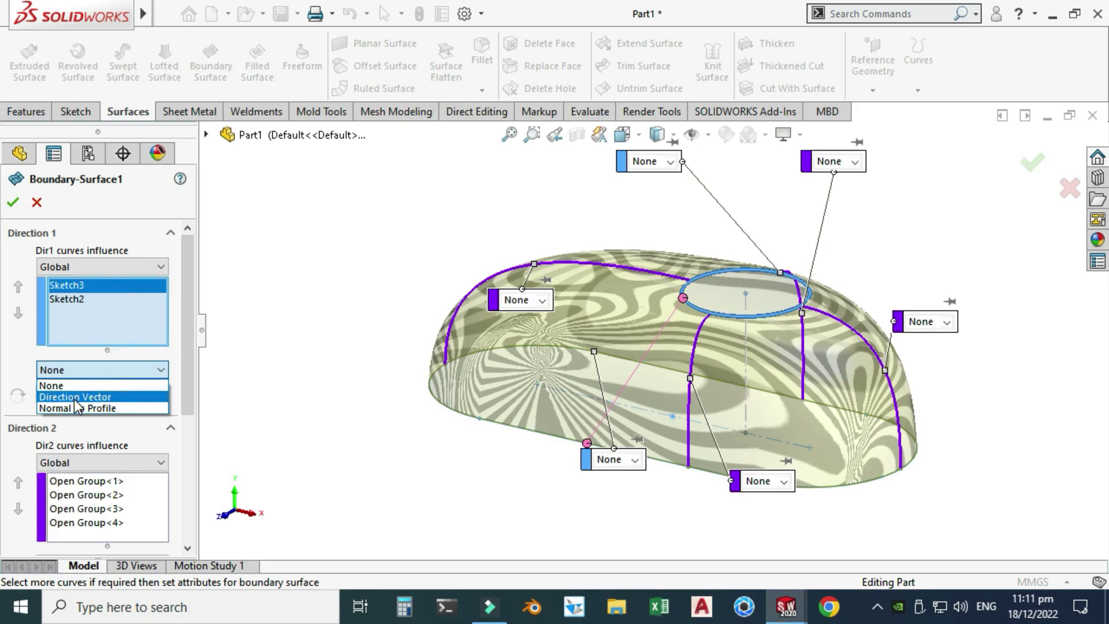
{"action": "left_click", "coordinate": [52, 385]}
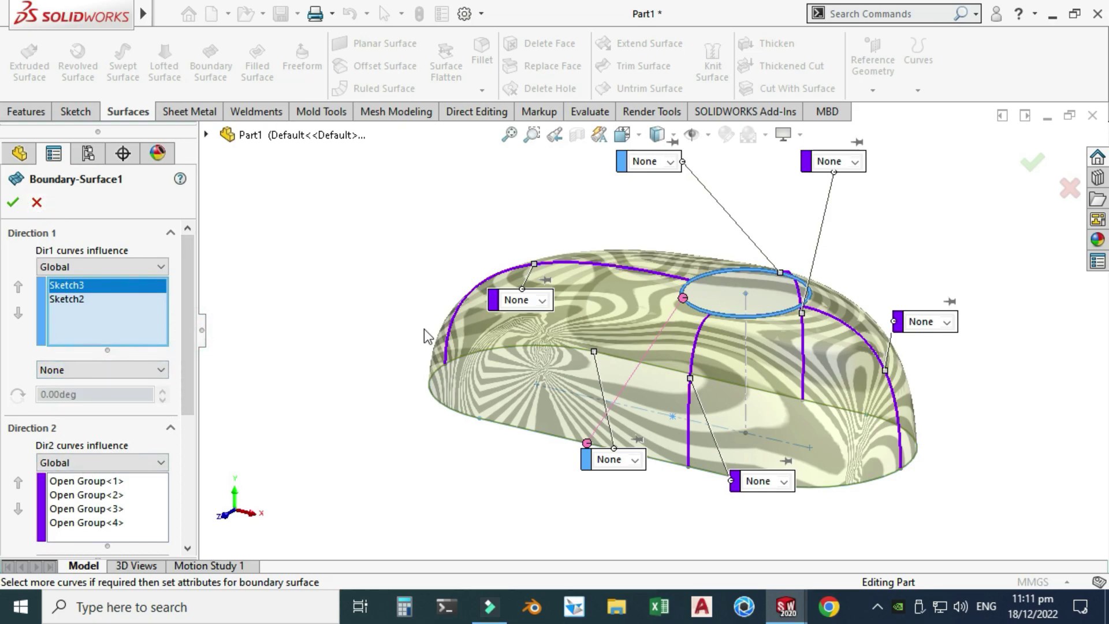
{"action": "left_click", "coordinate": [13, 202]}
Step: Examine the boundary surface's smoothness from several angles with horizontal zebra stripes
{"action": "right_click", "coordinate": [469, 224]}
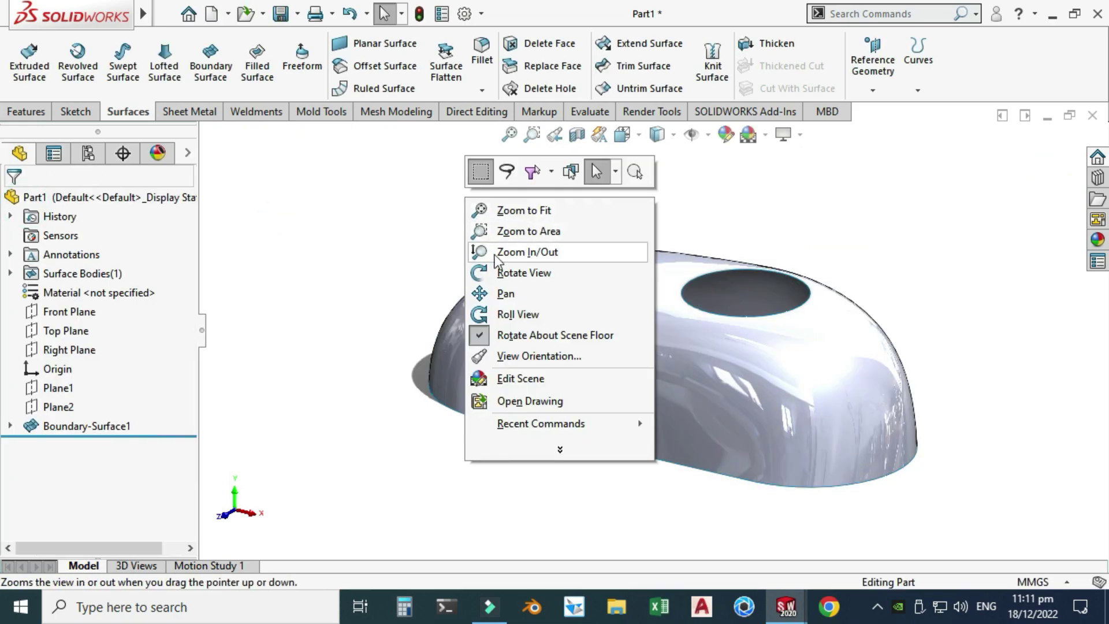
{"action": "left_click", "coordinate": [495, 272]}
{"action": "left_click_drag", "start_coordinate": [495, 272], "coordinate": [469, 299]}
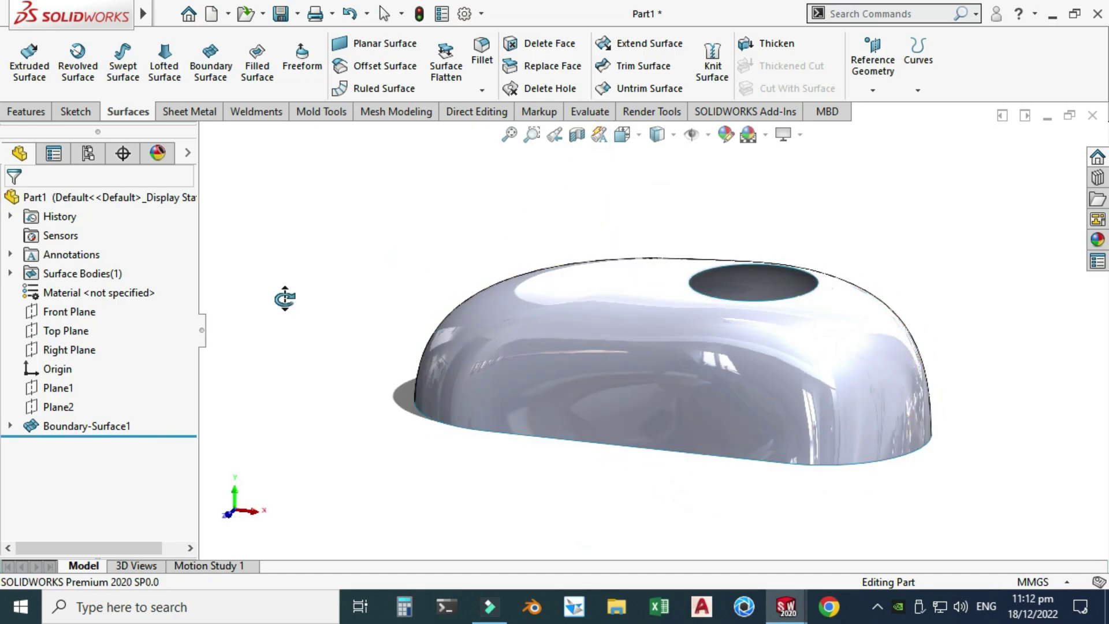
{"action": "left_click", "coordinate": [589, 112]}
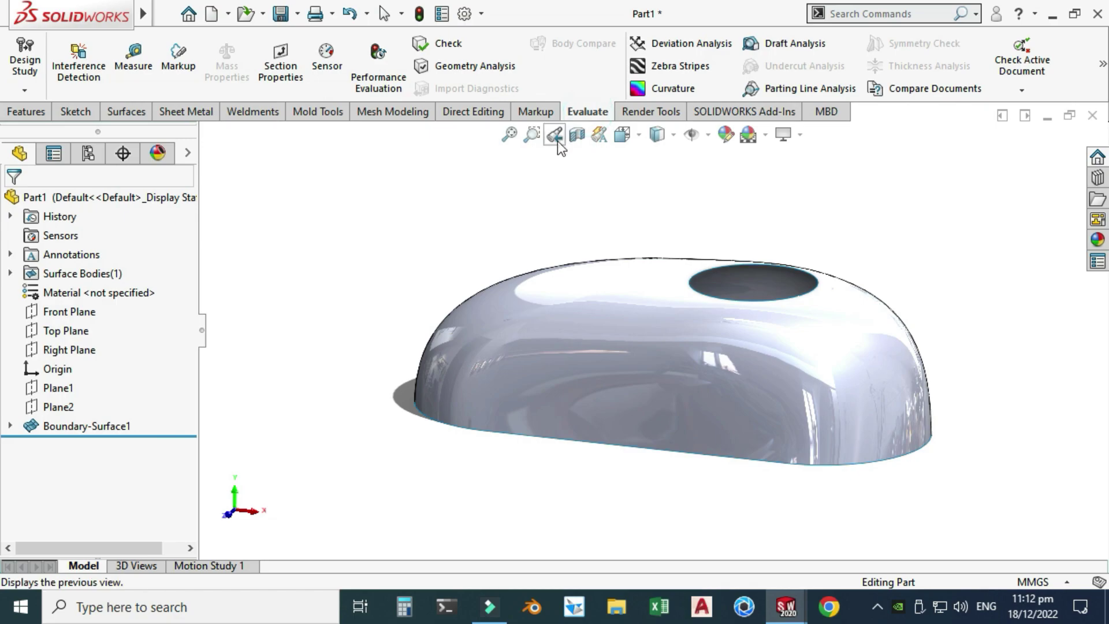
{"action": "left_click", "coordinate": [671, 67]}
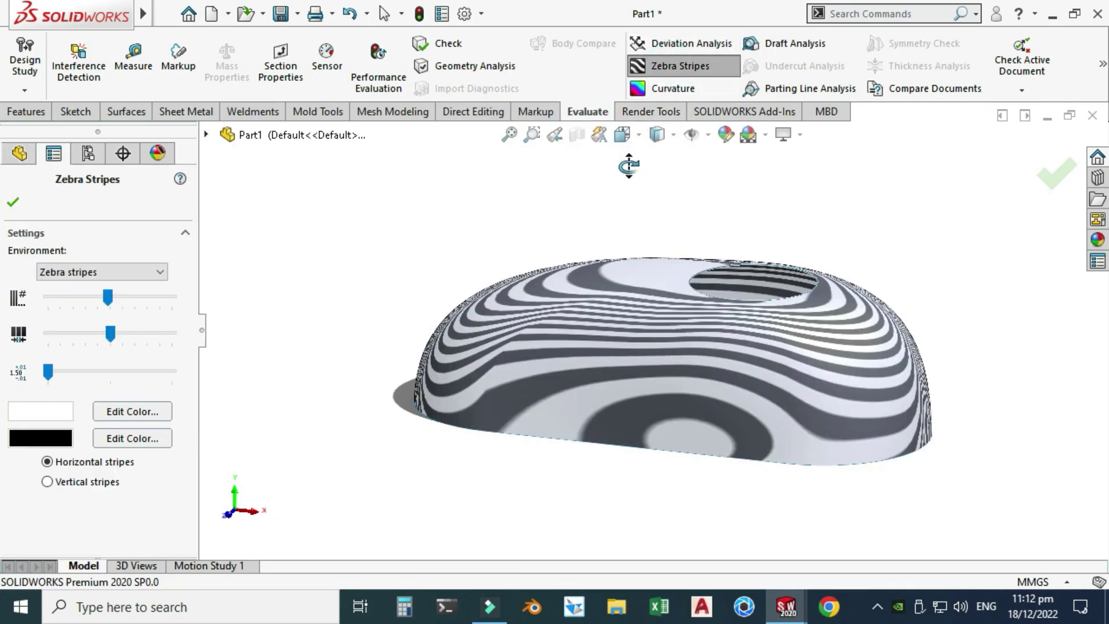
{"action": "mouse_move", "coordinate": [727, 195]}
{"action": "middle_mouse_down"}
{"action": "mouse_move", "coordinate": [899, 164]}
{"action": "mouse_move", "coordinate": [839, 138]}
{"action": "mouse_move", "coordinate": [754, 182]}
{"action": "mouse_move", "coordinate": [681, 196]}
{"action": "mouse_move", "coordinate": [705, 213]}
{"action": "mouse_move", "coordinate": [719, 191]}
{"action": "middle_mouse_up"}
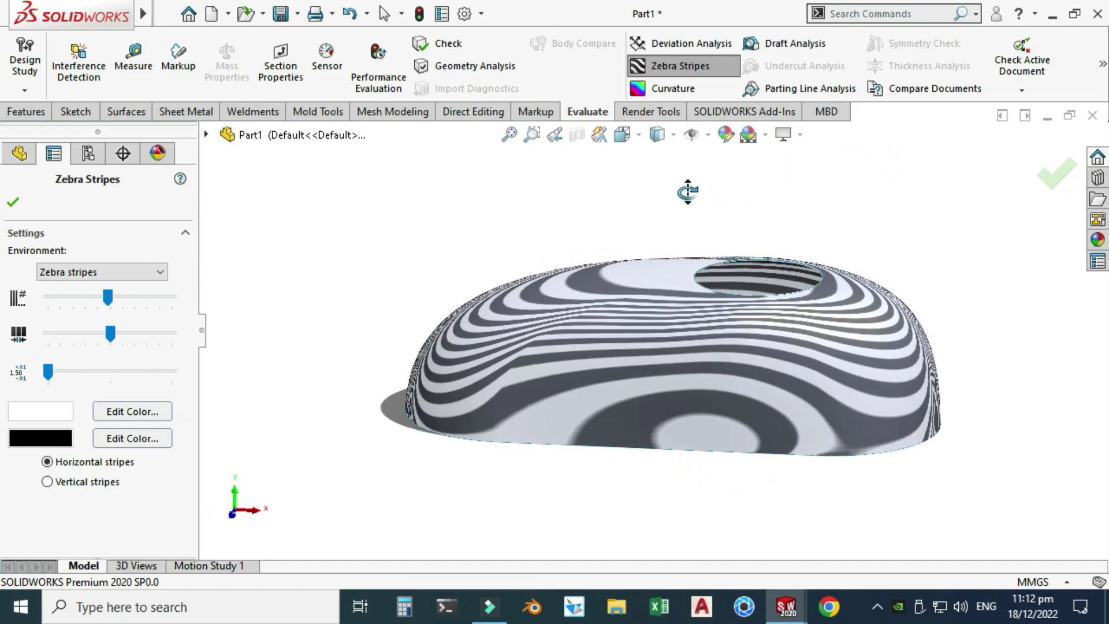
{"action": "left_click", "coordinate": [22, 204]}
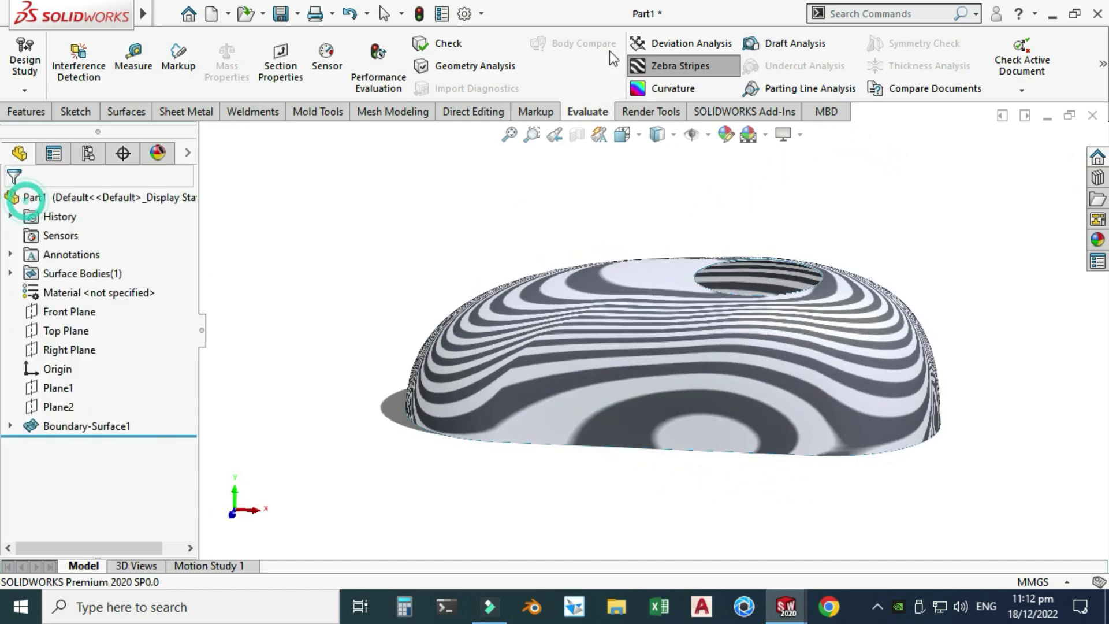
Step: Examine the surface with the curvature colour display, turning off the zebra stripes first and the curvature display at the end
{"action": "left_click", "coordinate": [666, 87]}
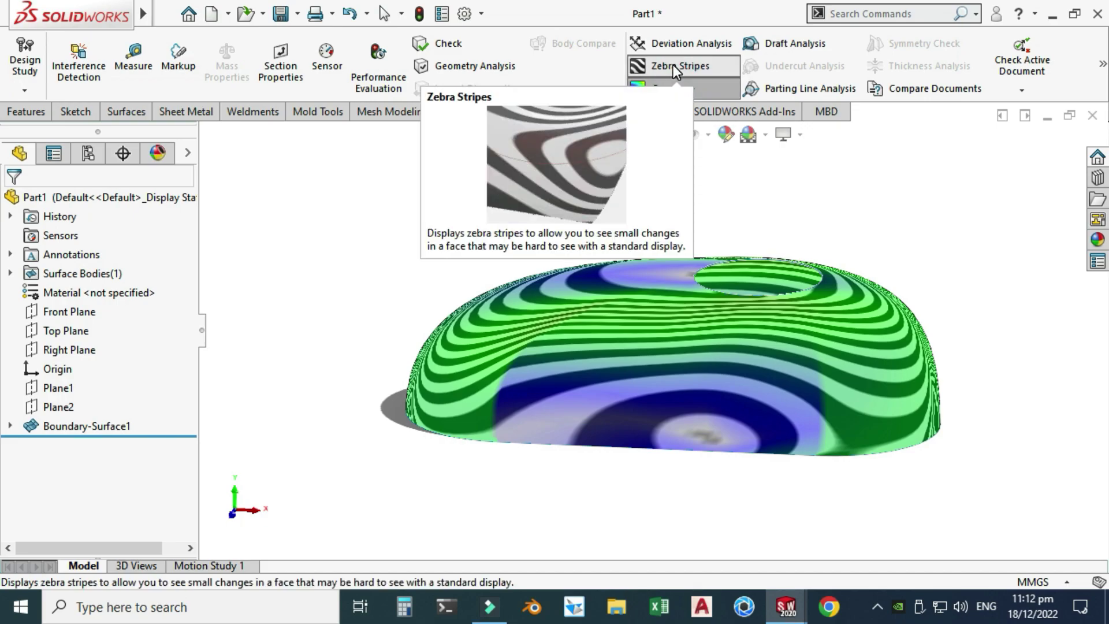
{"action": "left_click", "coordinate": [674, 64]}
{"action": "middle_click_drag", "start_coordinate": [703, 209], "coordinate": [652, 237]}
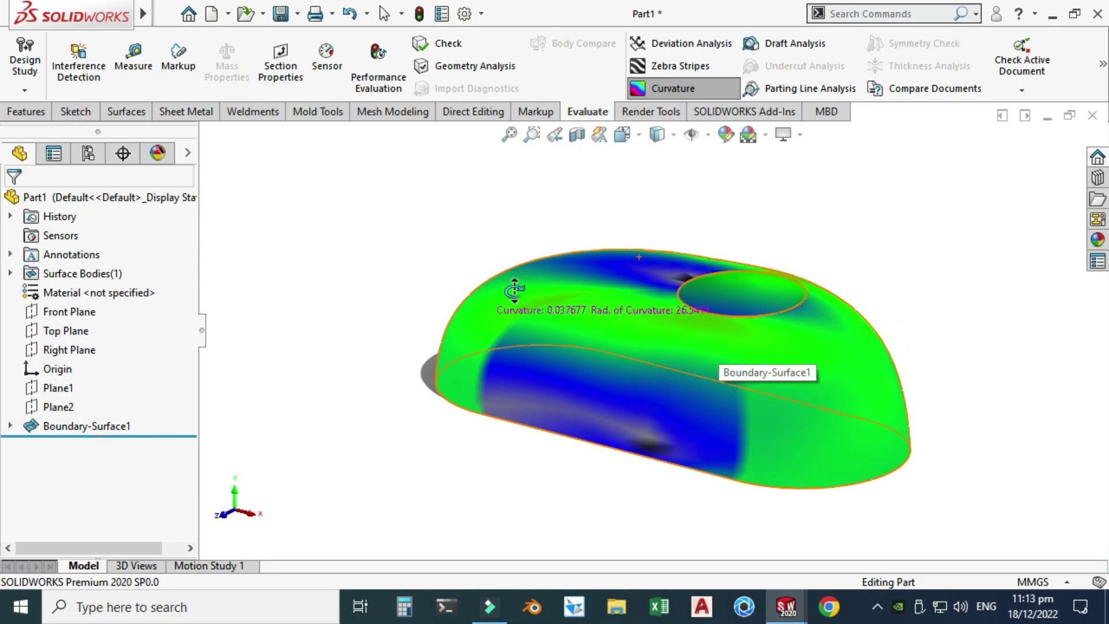
{"action": "left_click", "coordinate": [701, 88]}
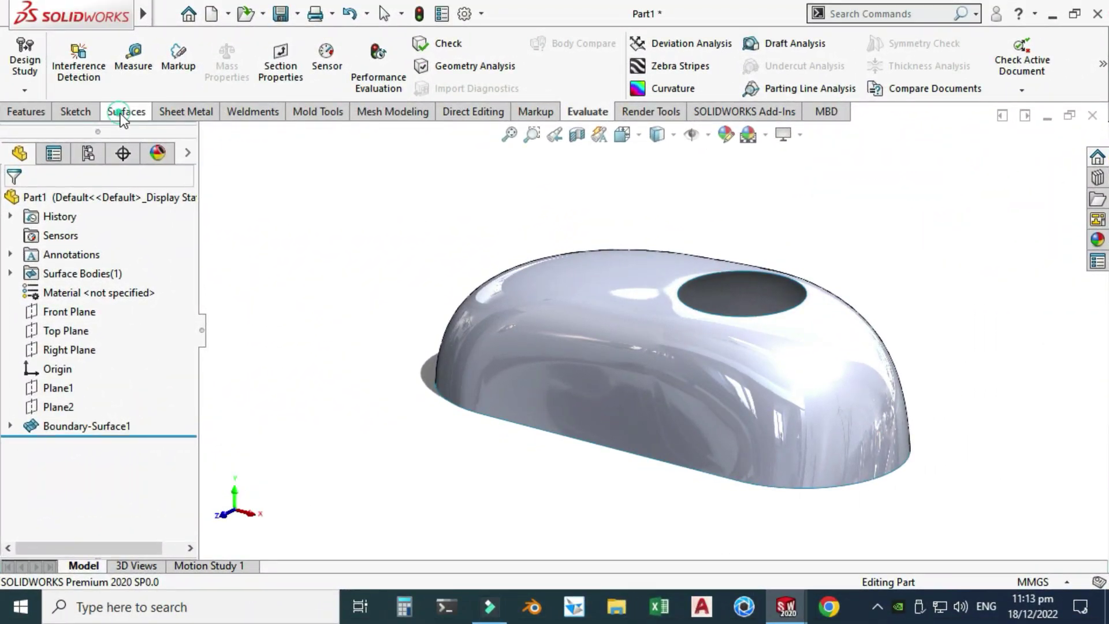
Step: Thicken the boundary surface into a solid with a thickness of 1 mm, using the both-sides option
{"action": "left_click", "coordinate": [119, 112]}
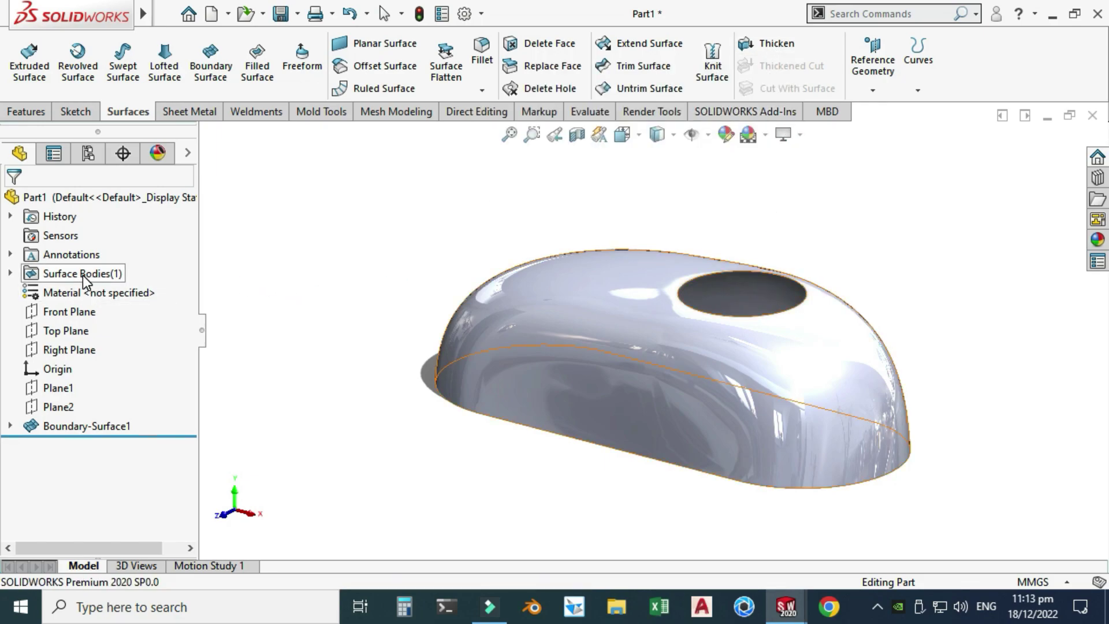
{"action": "left_click", "coordinate": [782, 46]}
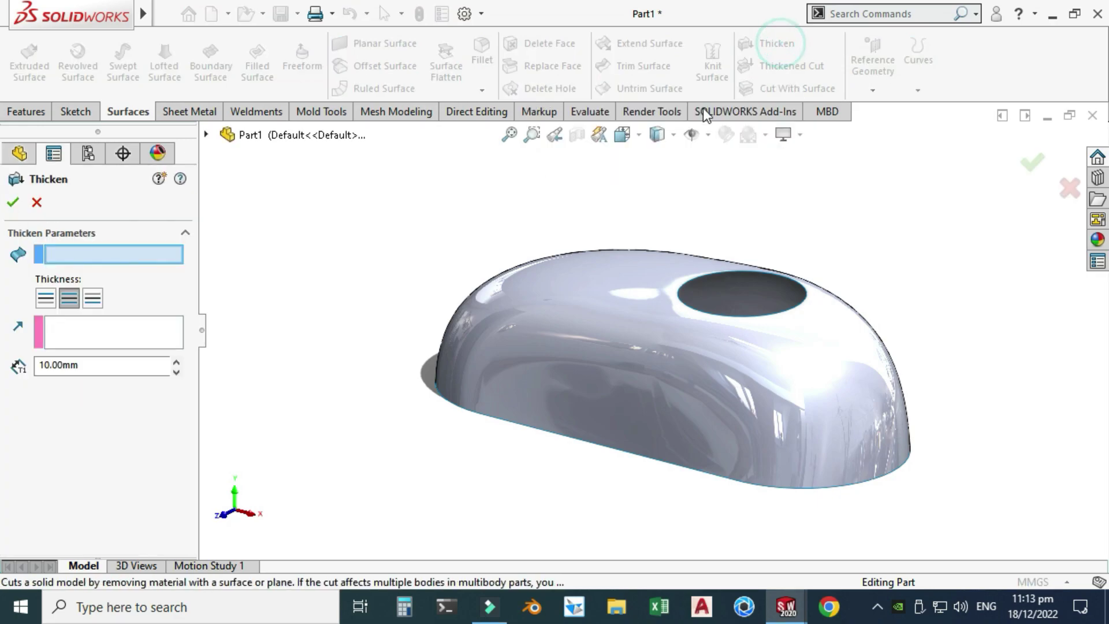
{"action": "left_click", "coordinate": [513, 342]}
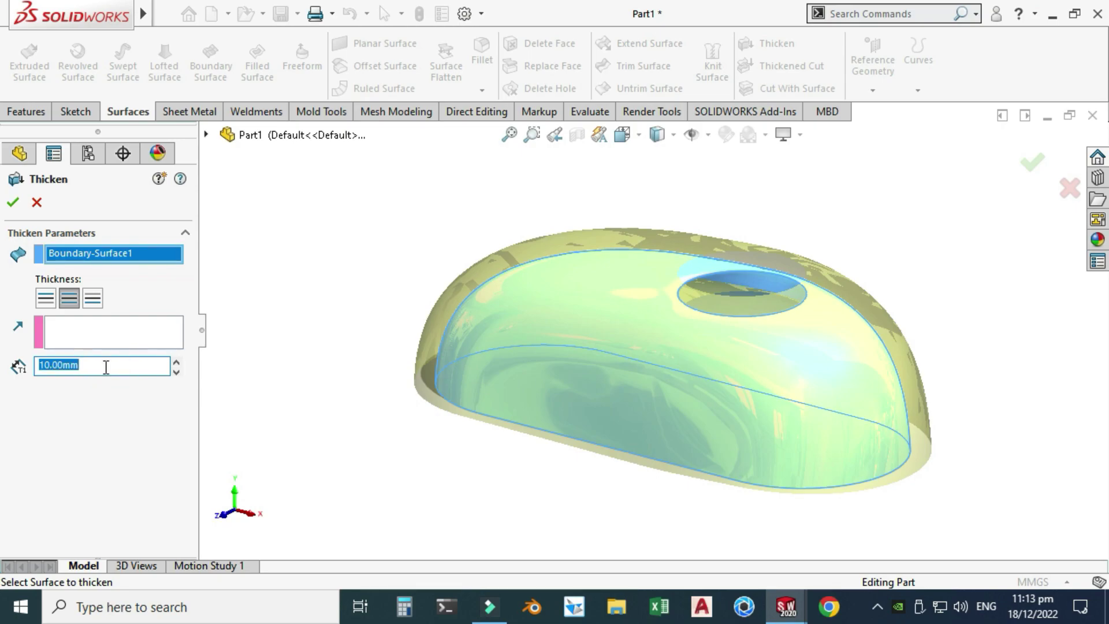
{"action": "key", "text": "Return"}
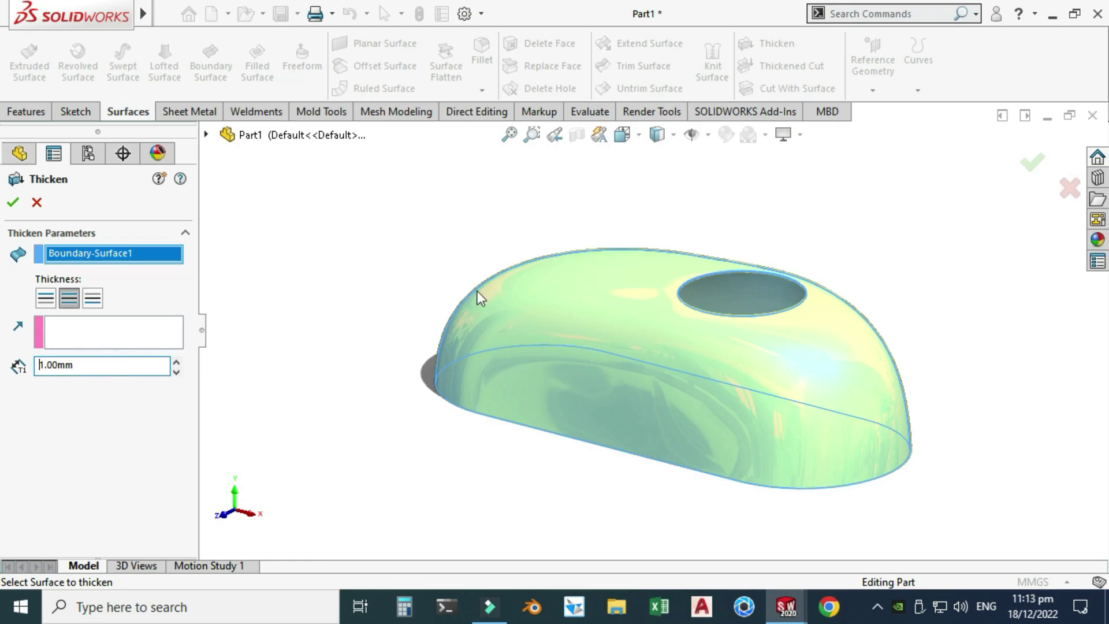
{"action": "left_click", "coordinate": [14, 202]}
Step: Inspect the thickened shell's wall in a zonal section view through the middle of the part, closing the section without keeping it
{"action": "right_click", "coordinate": [346, 243]}
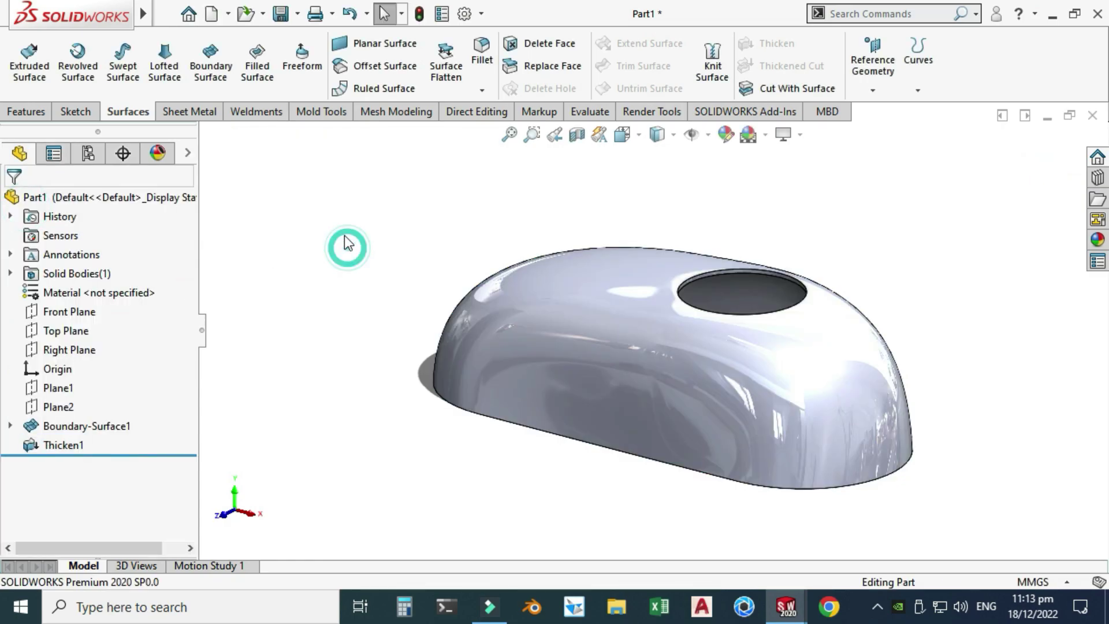
{"action": "left_click", "coordinate": [382, 310]}
{"action": "left_click_drag", "start_coordinate": [462, 362], "coordinate": [535, 457]}
{"action": "left_click_drag", "start_coordinate": [495, 372], "coordinate": [568, 149]}
{"action": "left_click", "coordinate": [574, 136]}
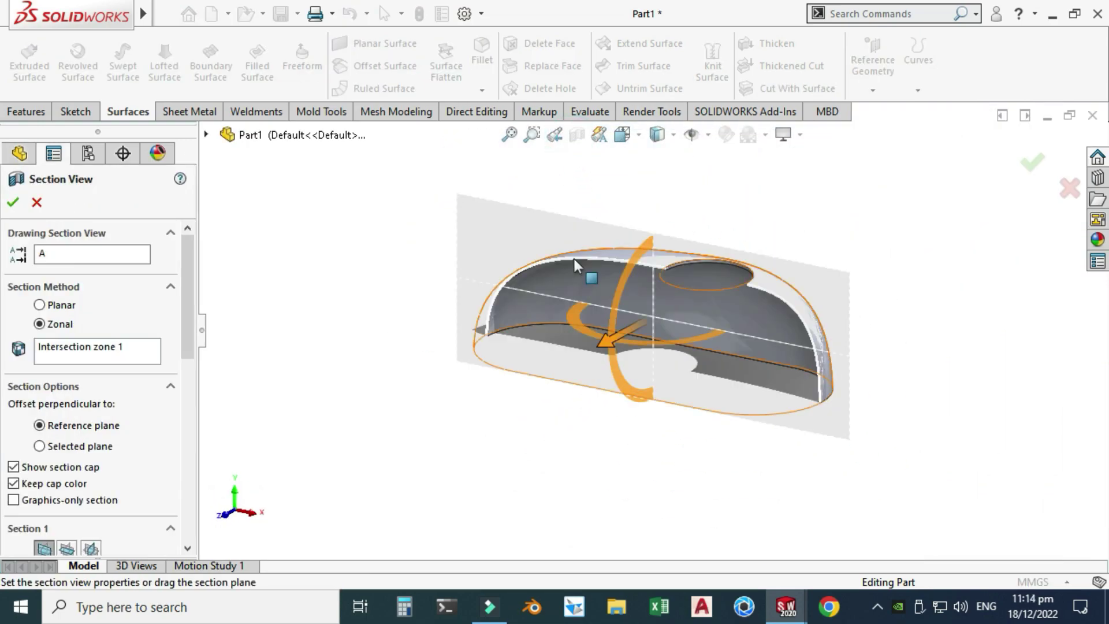
{"action": "scroll", "coordinate": [572, 263], "scroll_direction": "down", "scroll_amount": 3}
{"action": "left_click_drag", "start_coordinate": [685, 393], "coordinate": [662, 399]}
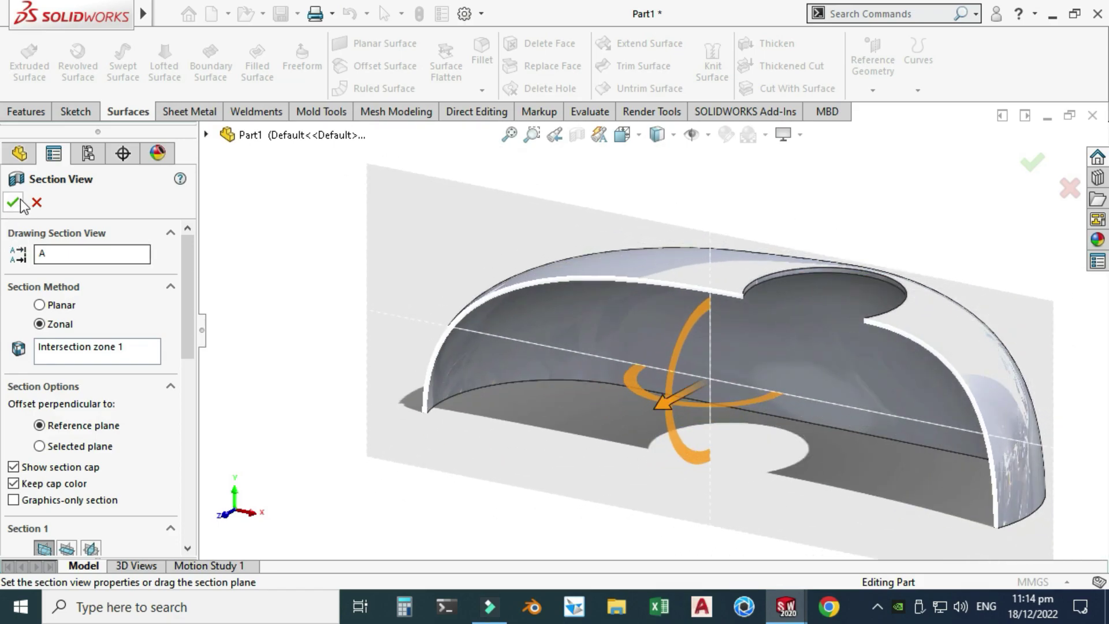
{"action": "left_click", "coordinate": [36, 204]}
{"action": "left_click", "coordinate": [338, 191]}
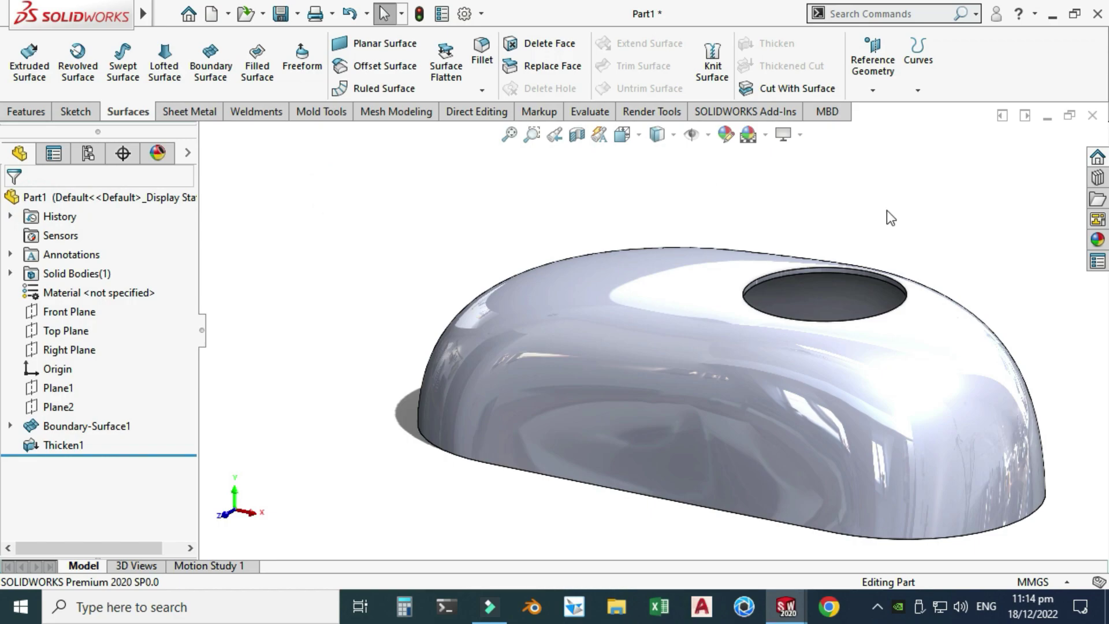
Step: Apply the polished brass metal appearance to the thickened part
{"action": "left_click", "coordinate": [1097, 240]}
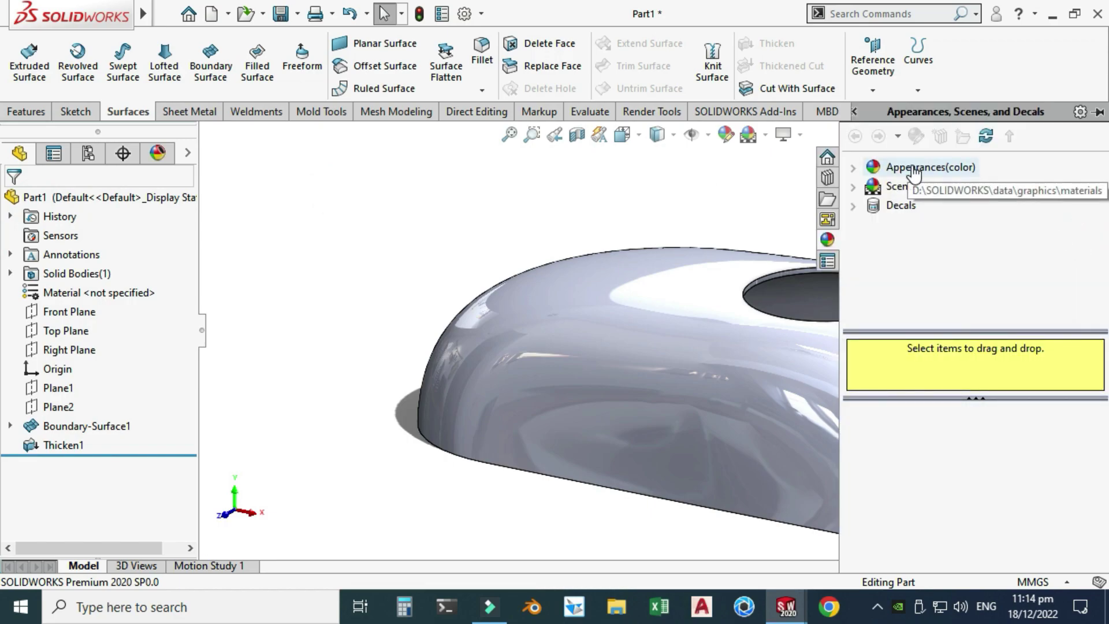
{"action": "left_click", "coordinate": [912, 168]}
{"action": "scroll", "coordinate": [900, 477], "scroll_direction": "down", "scroll_amount": 1}
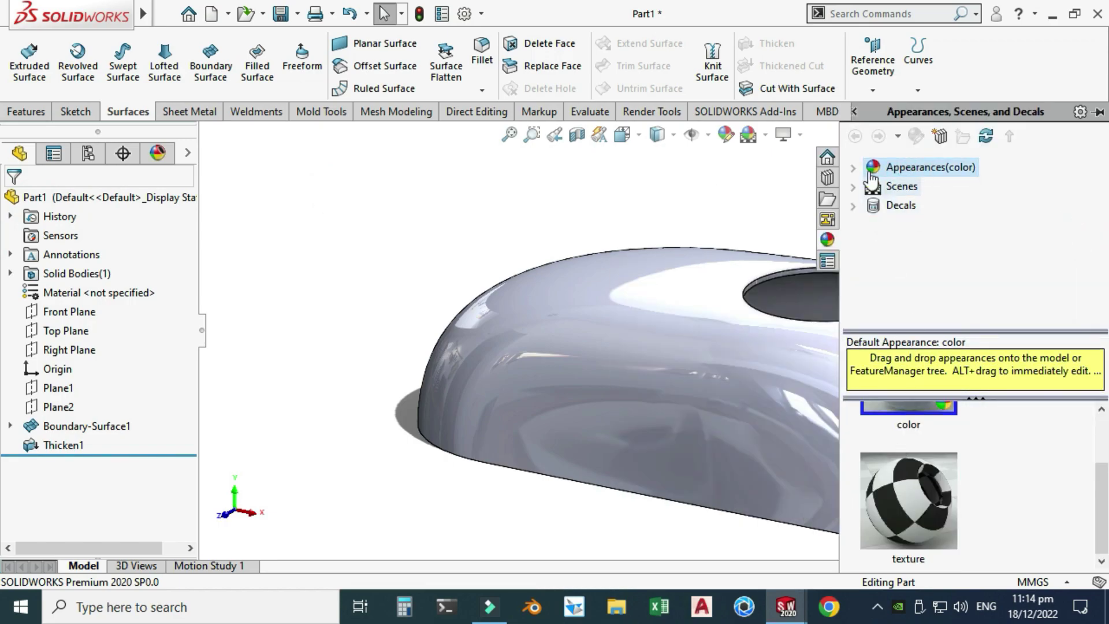
{"action": "left_click", "coordinate": [853, 167]}
{"action": "left_click", "coordinate": [899, 208]}
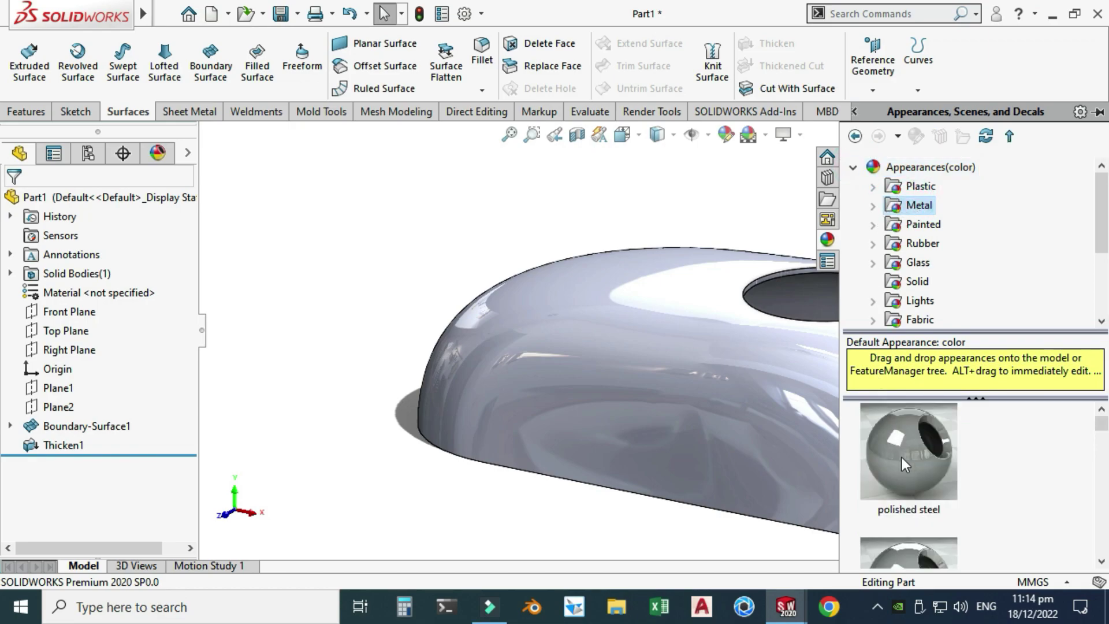
{"action": "scroll", "coordinate": [916, 469], "scroll_direction": "down", "scroll_amount": 3}
{"action": "scroll", "coordinate": [924, 487], "scroll_direction": "down", "scroll_amount": 1}
{"action": "scroll", "coordinate": [925, 486], "scroll_direction": "up", "scroll_amount": 1}
{"action": "scroll", "coordinate": [924, 486], "scroll_direction": "down", "scroll_amount": 1}
{"action": "scroll", "coordinate": [924, 486], "scroll_direction": "up", "scroll_amount": 1}
{"action": "scroll", "coordinate": [924, 486], "scroll_direction": "down", "scroll_amount": 1}
{"action": "left_click_drag", "start_coordinate": [925, 486], "coordinate": [651, 264]}
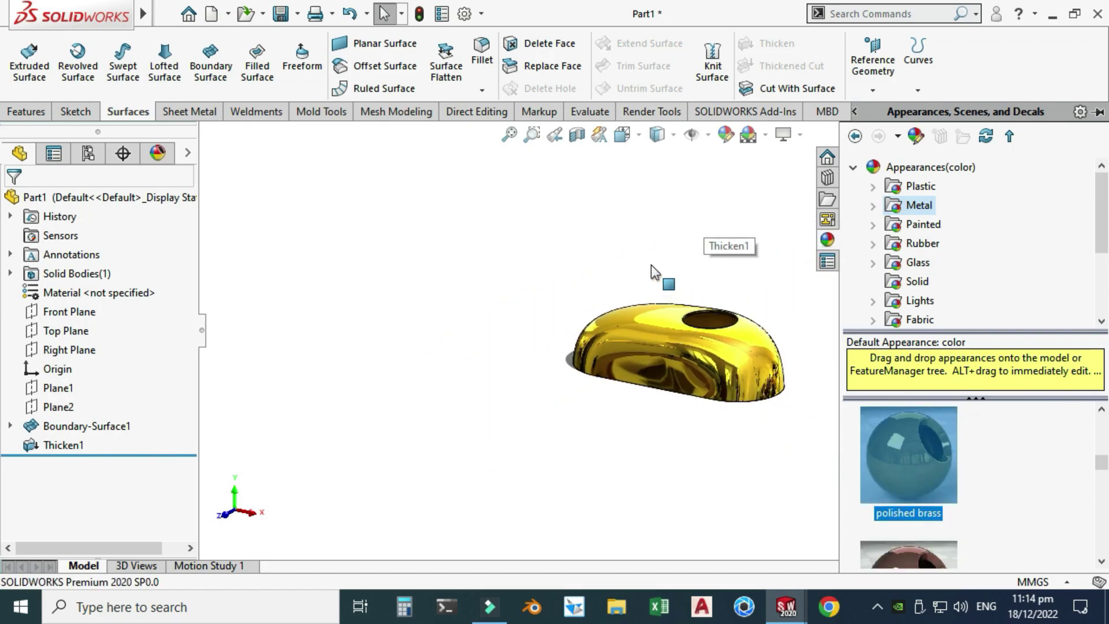
Step: Examine the brass-finished part's shape and reflections from several angles
{"action": "right_click", "coordinate": [696, 175]}
{"action": "left_click", "coordinate": [745, 250]}
{"action": "left_click_drag", "start_coordinate": [746, 250], "coordinate": [565, 315]}
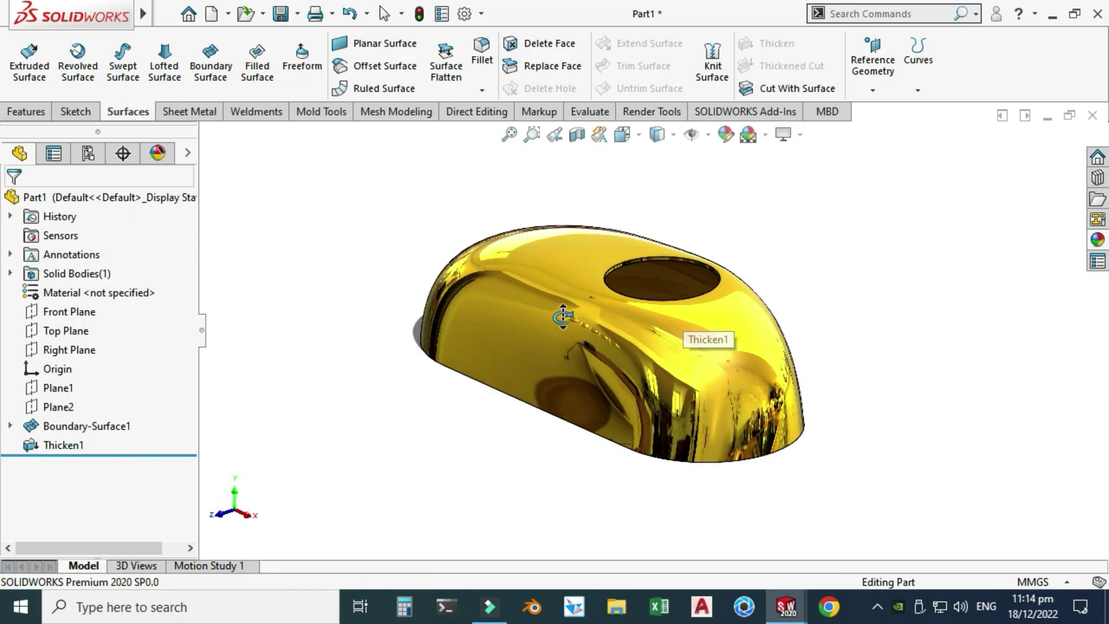
{"action": "scroll", "coordinate": [629, 296], "scroll_direction": "down", "scroll_amount": 3}
{"action": "left_click_drag", "start_coordinate": [630, 296], "coordinate": [503, 223]}
{"action": "left_click_drag", "start_coordinate": [858, 314], "coordinate": [732, 292]}
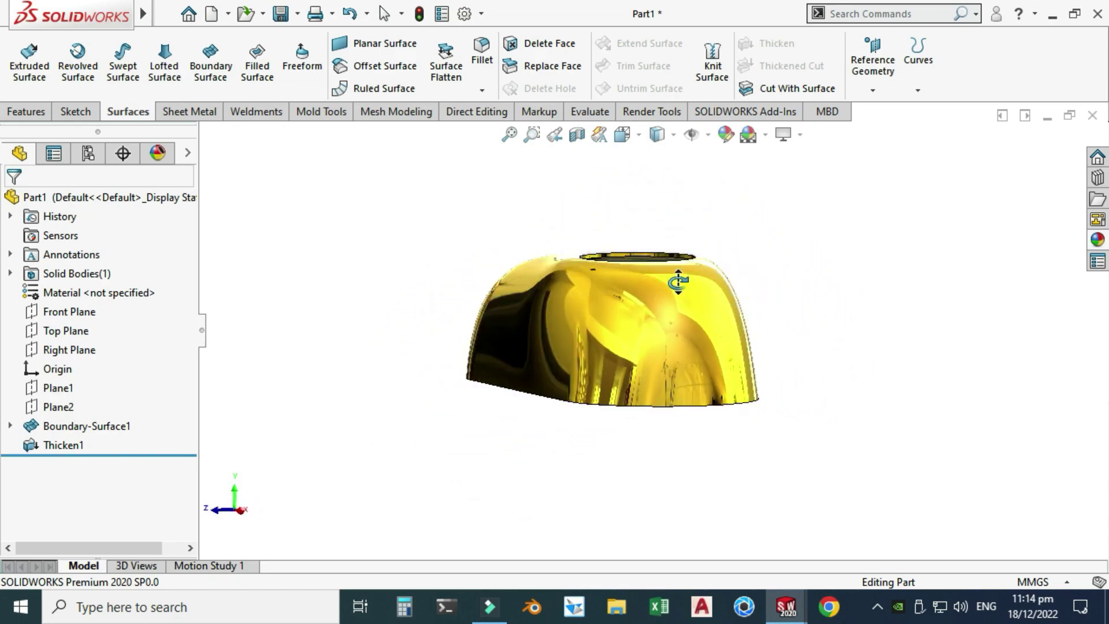